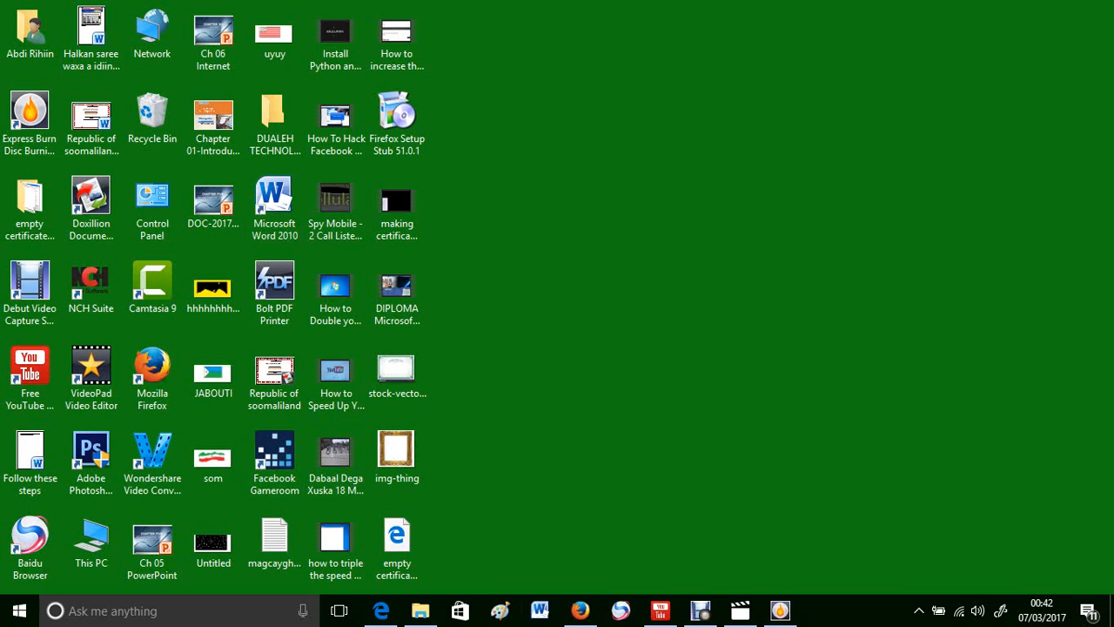
Step: Launch Microsoft Word 2010 with a blank document and maximize its window
{"action": "left_click", "coordinate": [396, 207]}
{"action": "left_click_drag", "start_coordinate": [306, 245], "coordinate": [253, 176]}
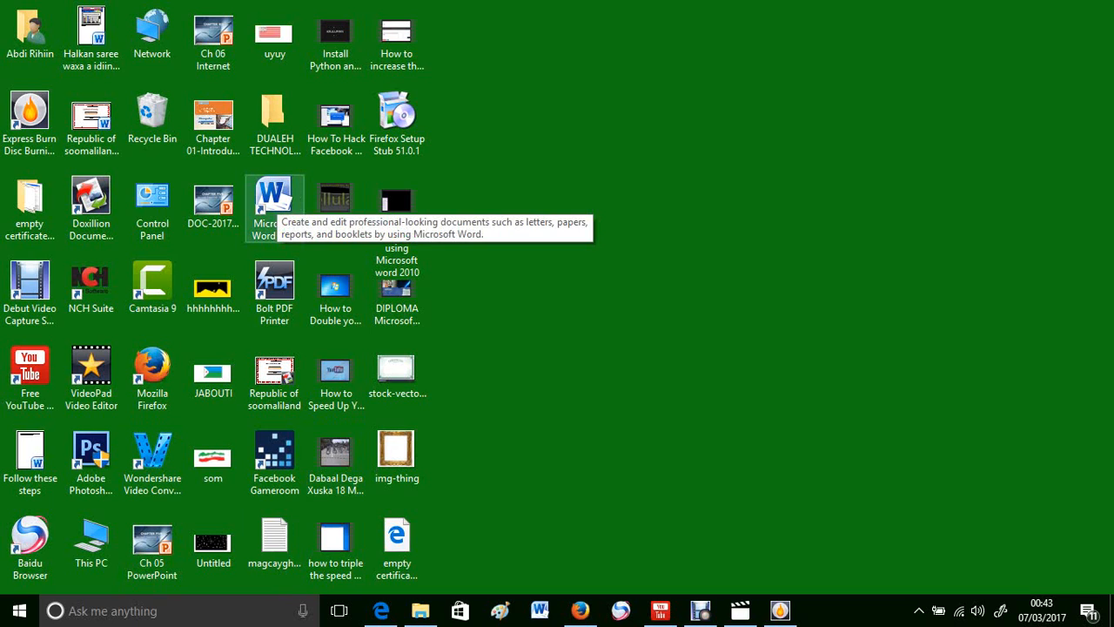
{"action": "left_click", "coordinate": [277, 200]}
{"action": "double_click", "coordinate": [277, 200]}
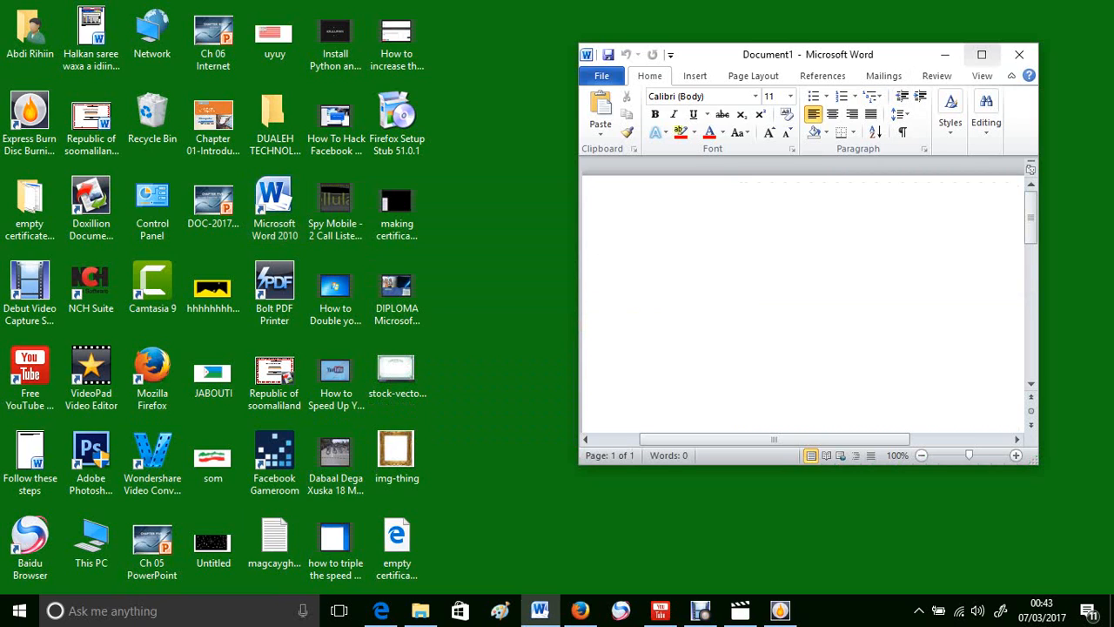
{"action": "left_click", "coordinate": [982, 54]}
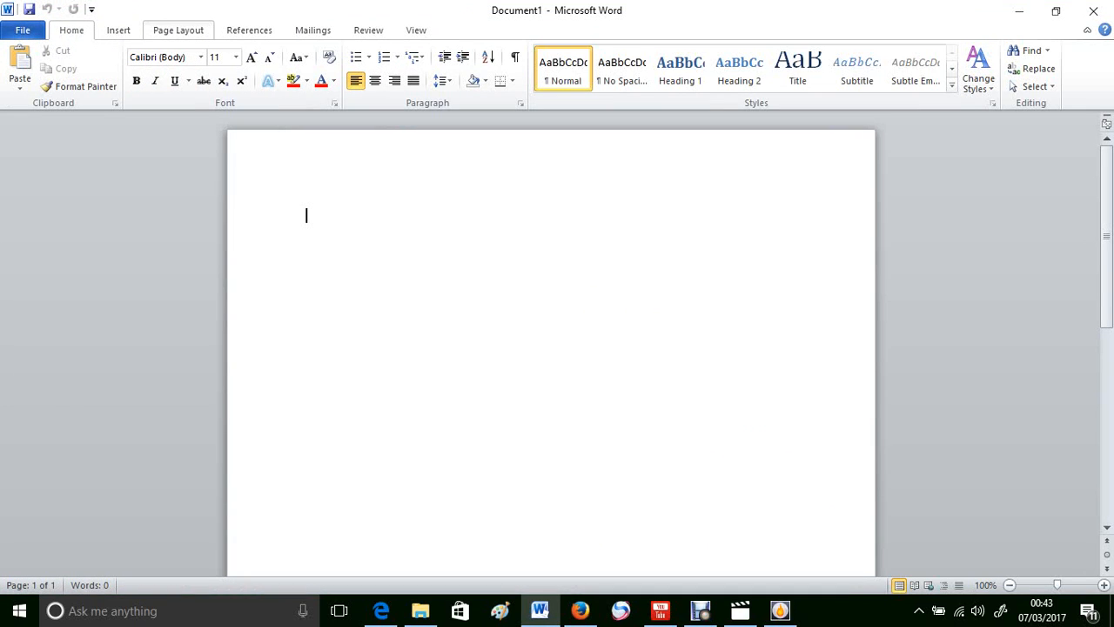
{"action": "key", "text": "ctrl+F1"}
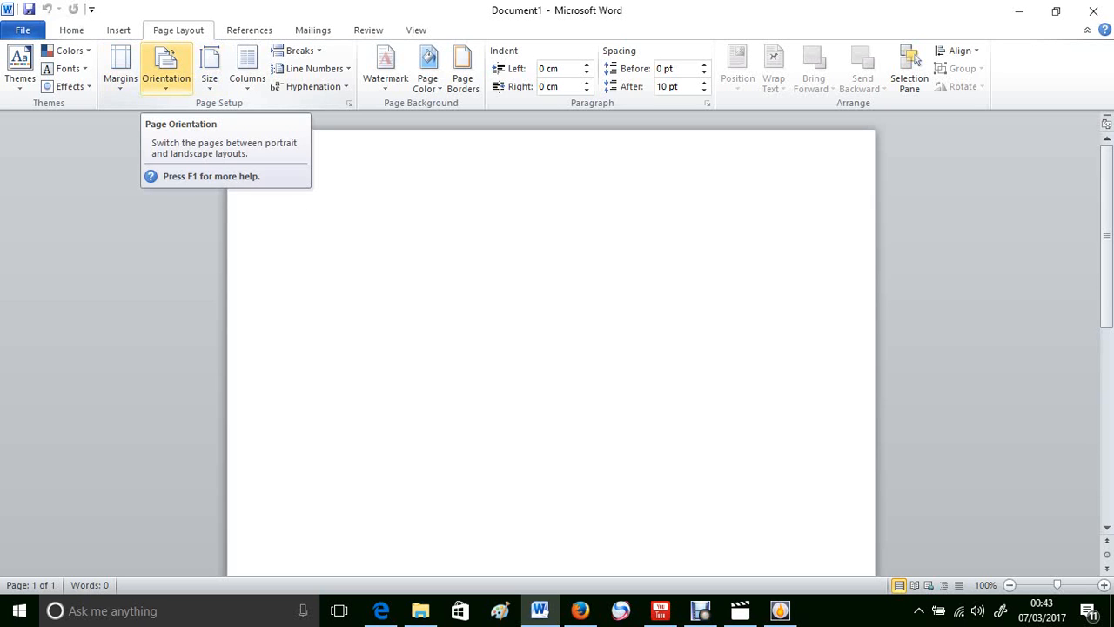
Step: Set the page to Landscape orientation, Normal margins and Letter paper size
{"action": "left_click", "coordinate": [166, 68]}
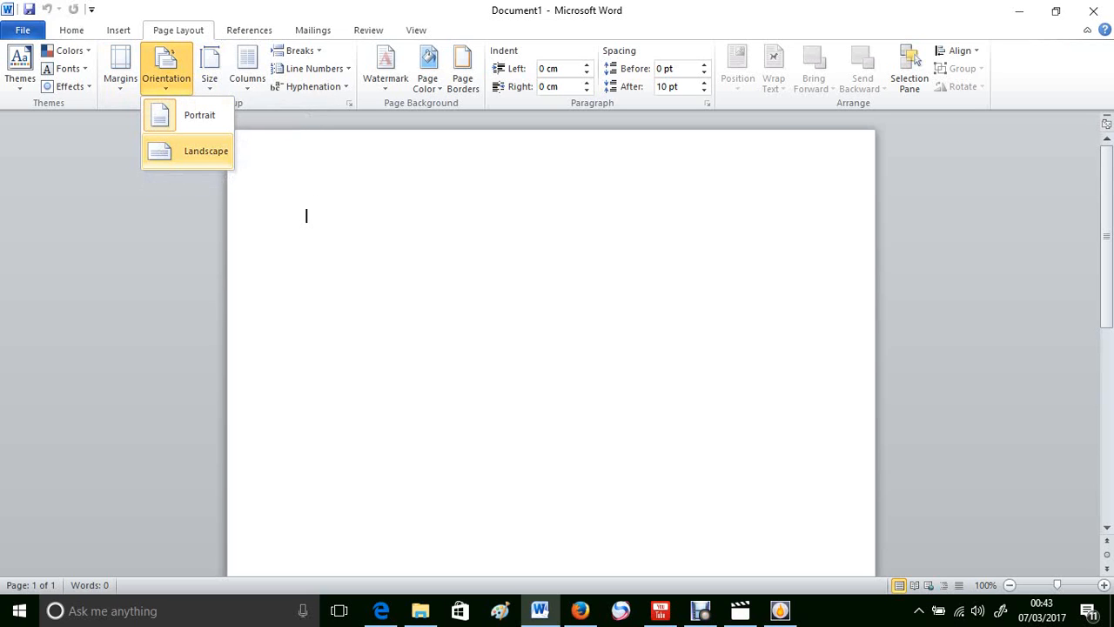
{"action": "left_click", "coordinate": [206, 151]}
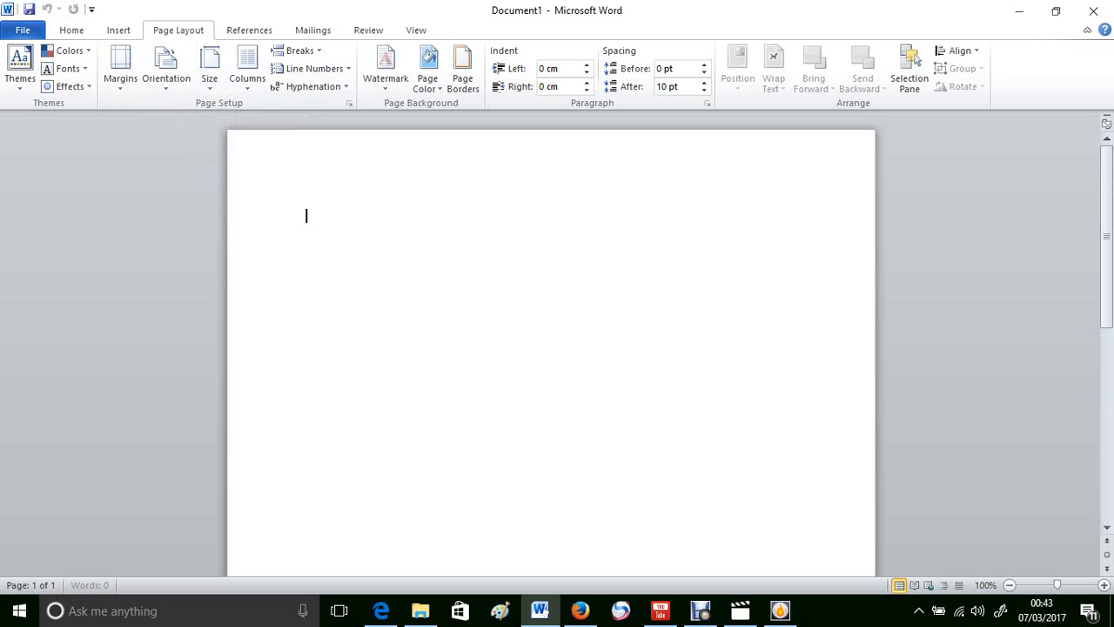
{"action": "left_click", "coordinate": [120, 68]}
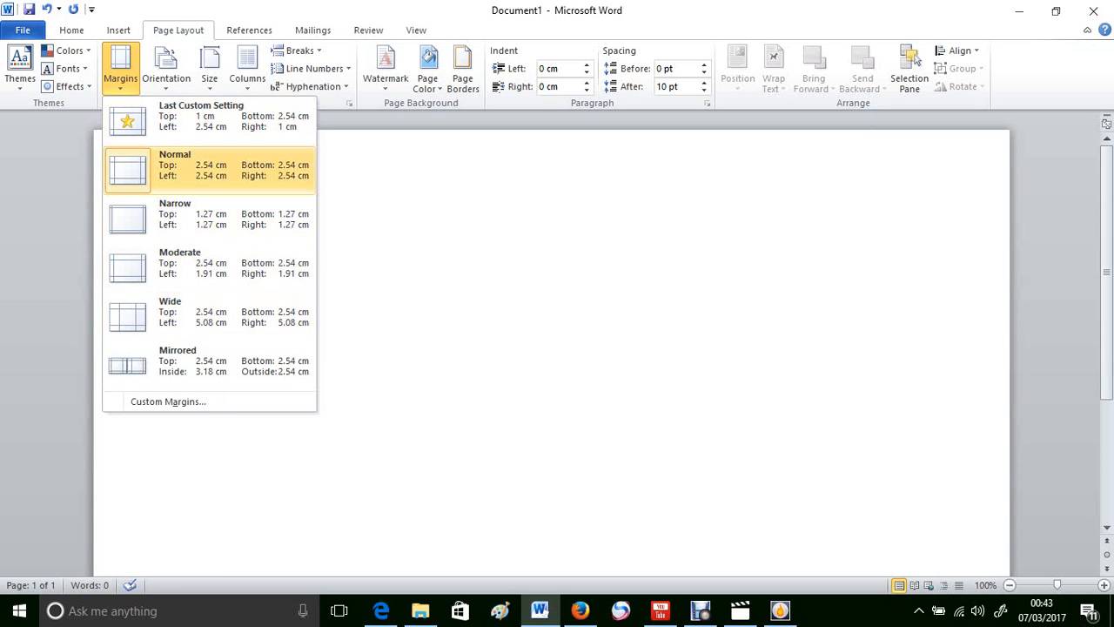
{"action": "left_click", "coordinate": [209, 165]}
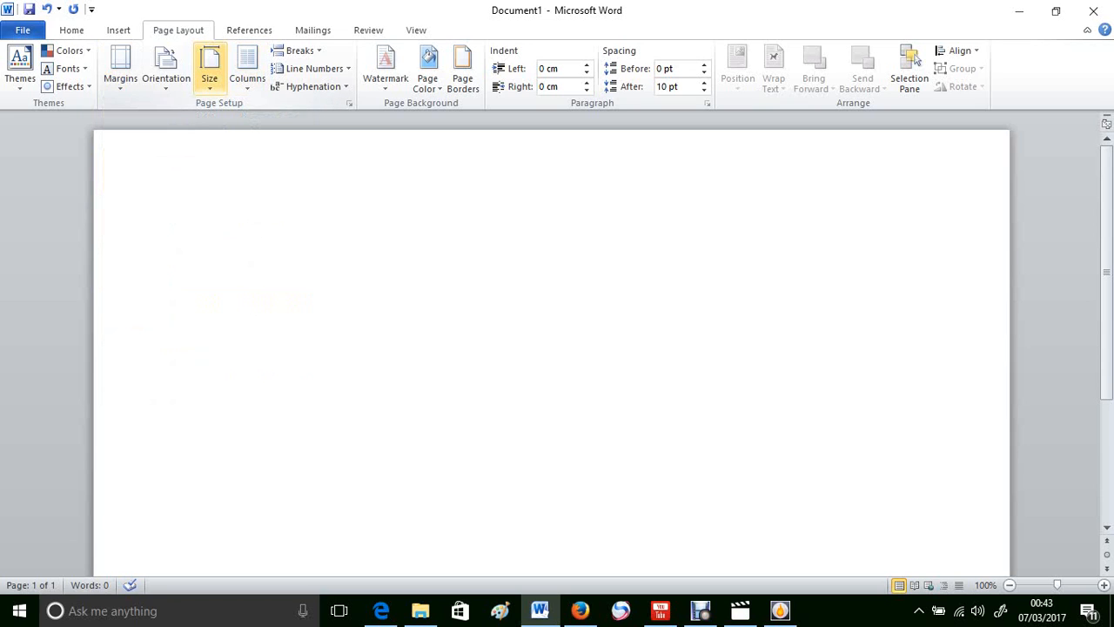
{"action": "left_click", "coordinate": [209, 69]}
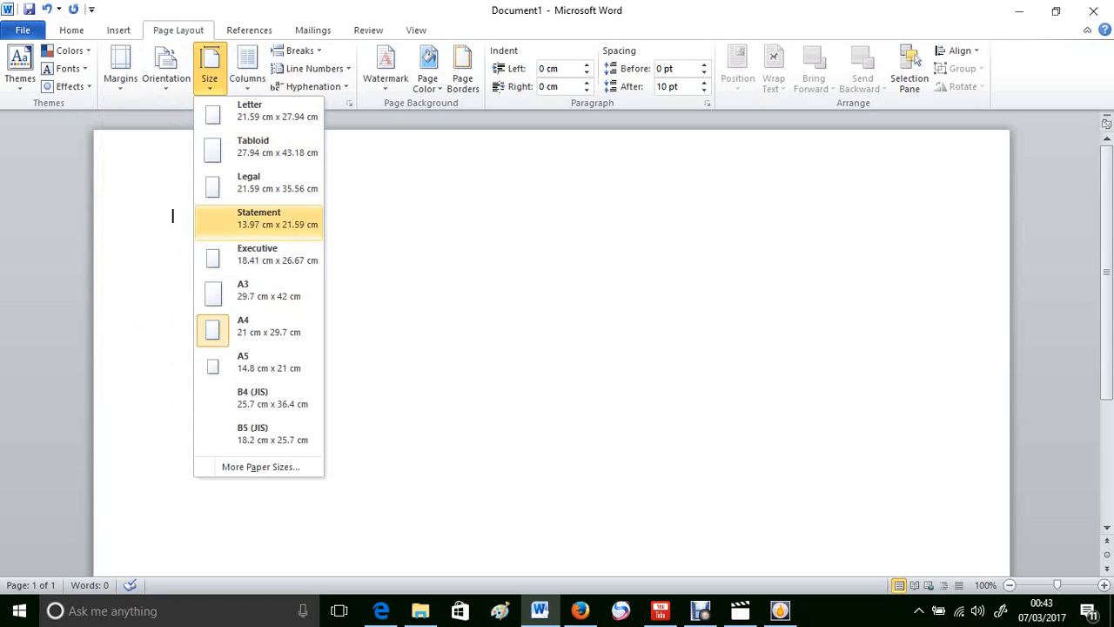
{"action": "left_click", "coordinate": [259, 113]}
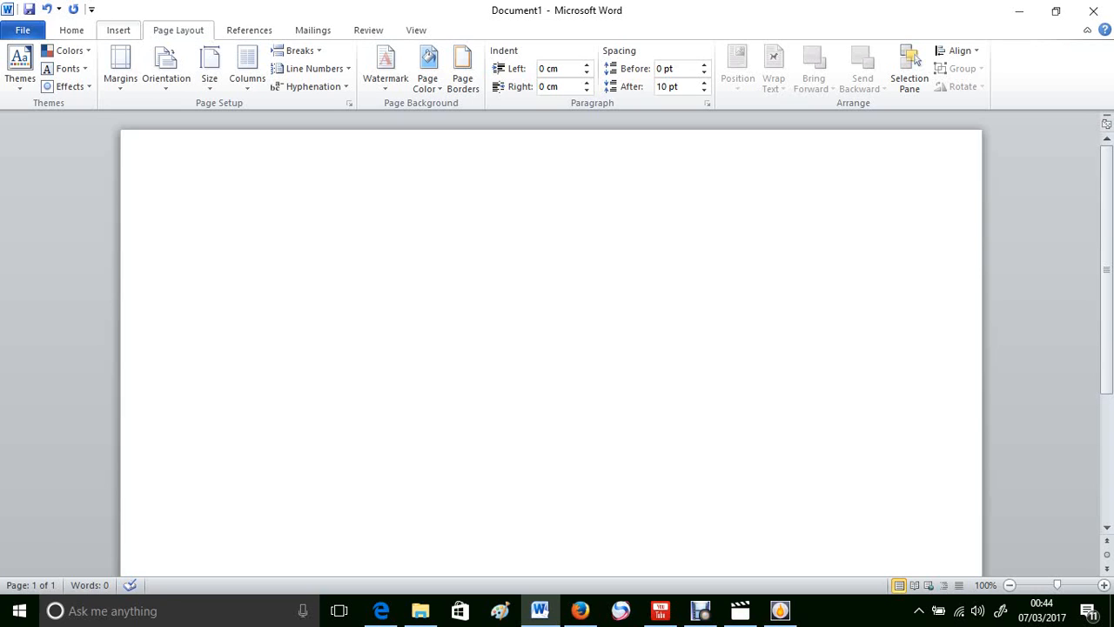
Step: Insert a blue reflection-style WordArt reading 'CERTIFICATE OF COMPLETION'
{"action": "left_click", "coordinate": [119, 30]}
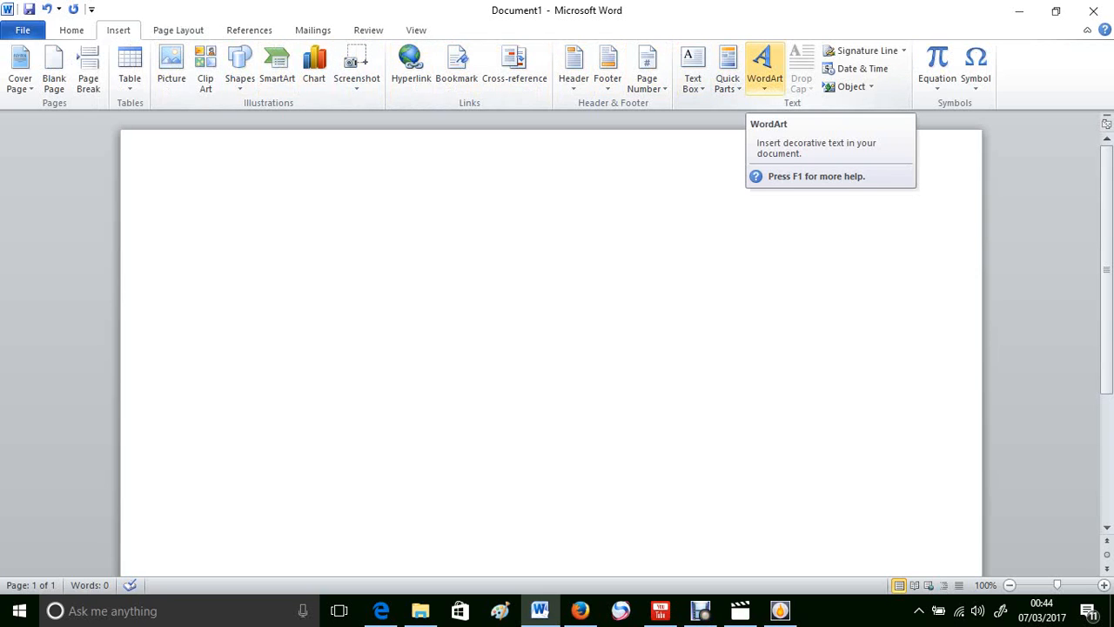
{"action": "left_click", "coordinate": [764, 68]}
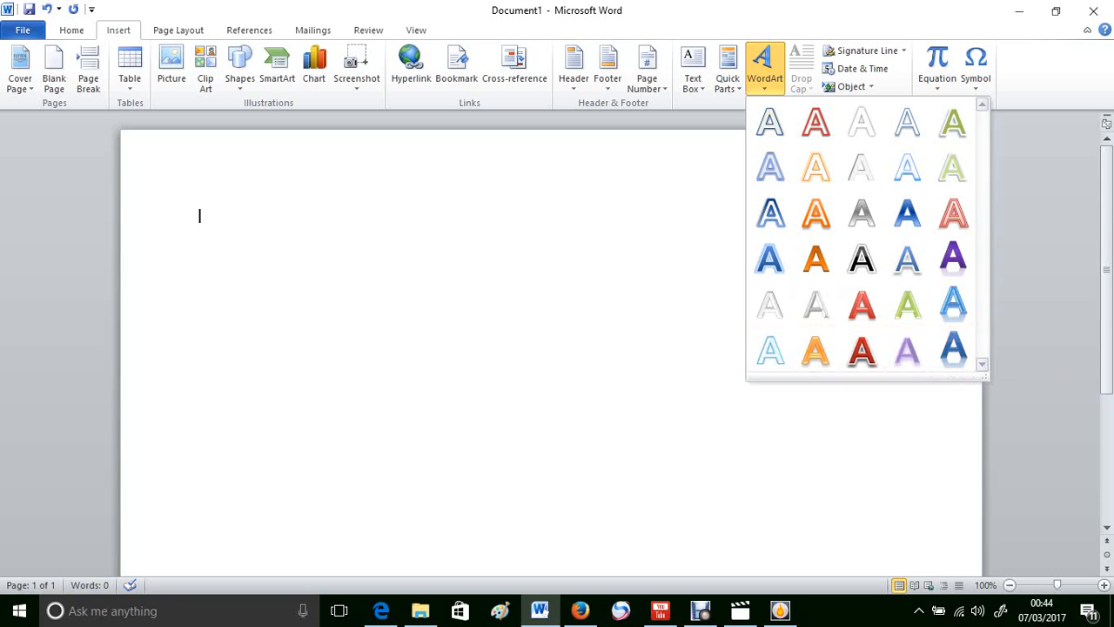
{"action": "left_click", "coordinate": [952, 348]}
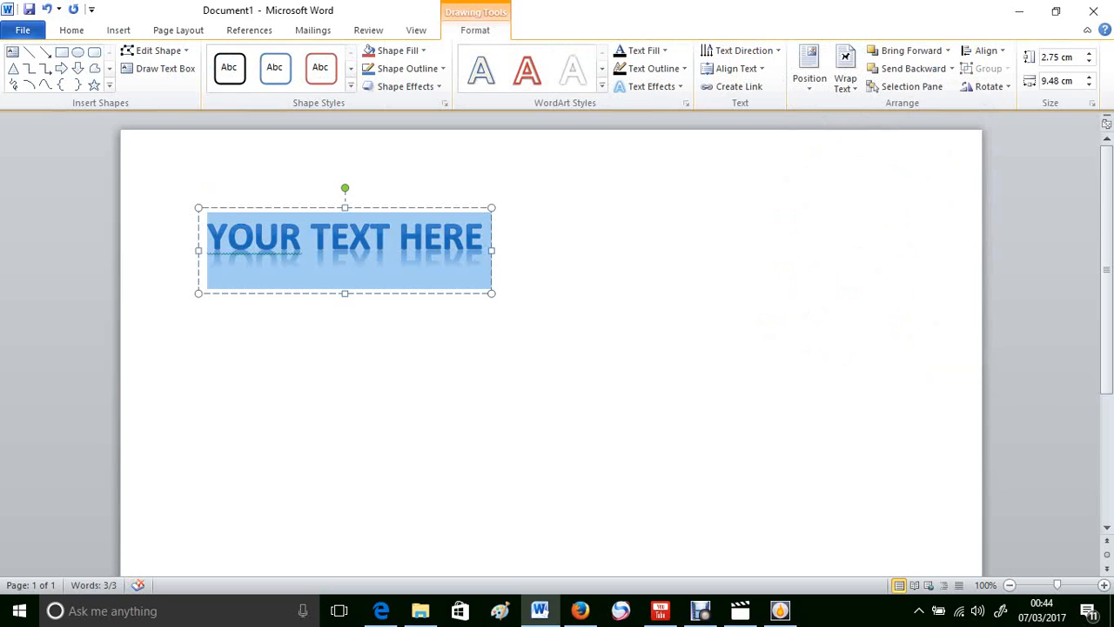
{"action": "type", "text": "CER"}
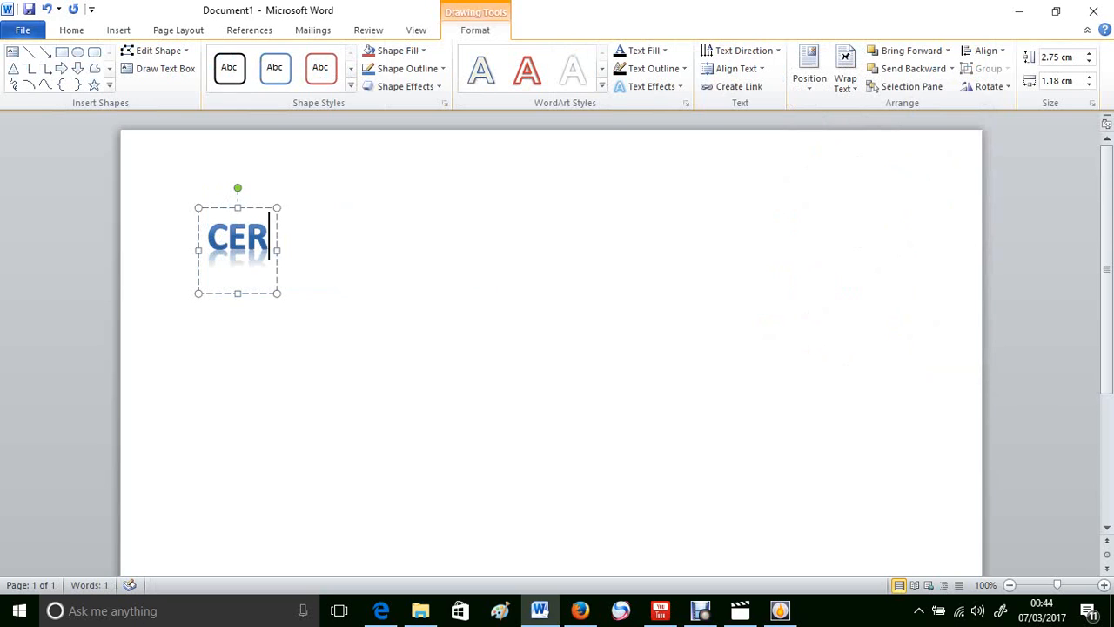
{"action": "type", "text": "TIF"}
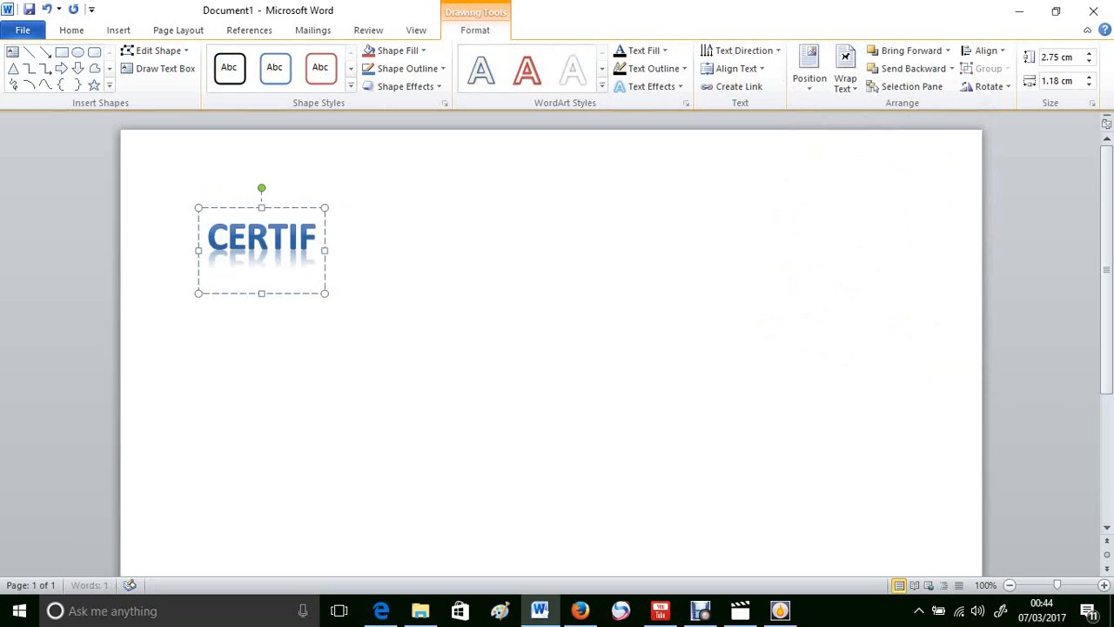
{"action": "type", "text": "ICATE"}
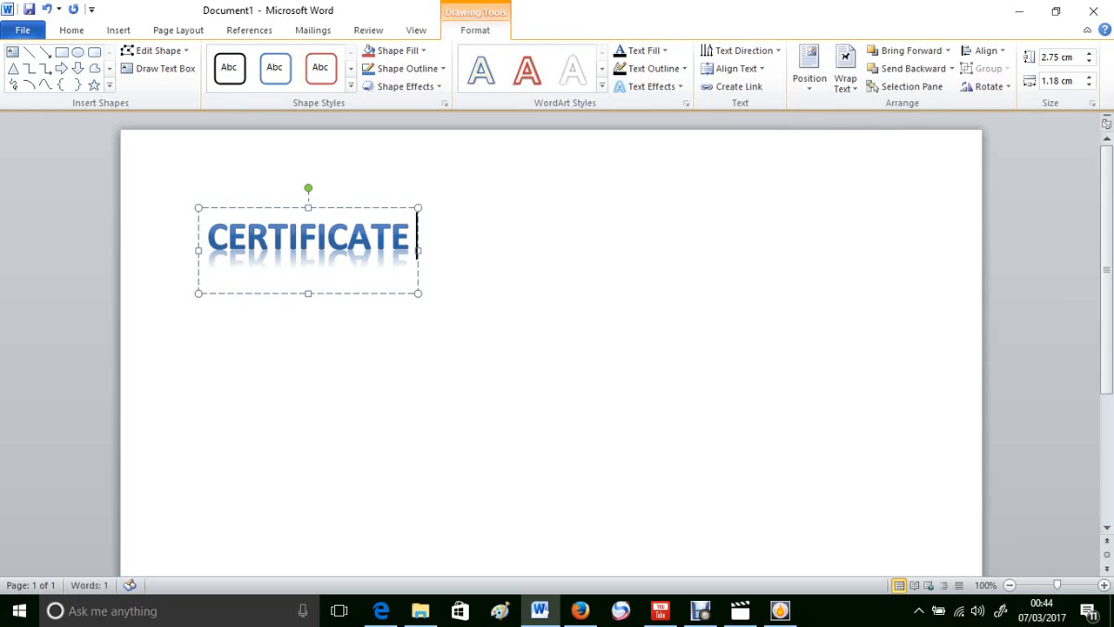
{"action": "type", "text": " O"}
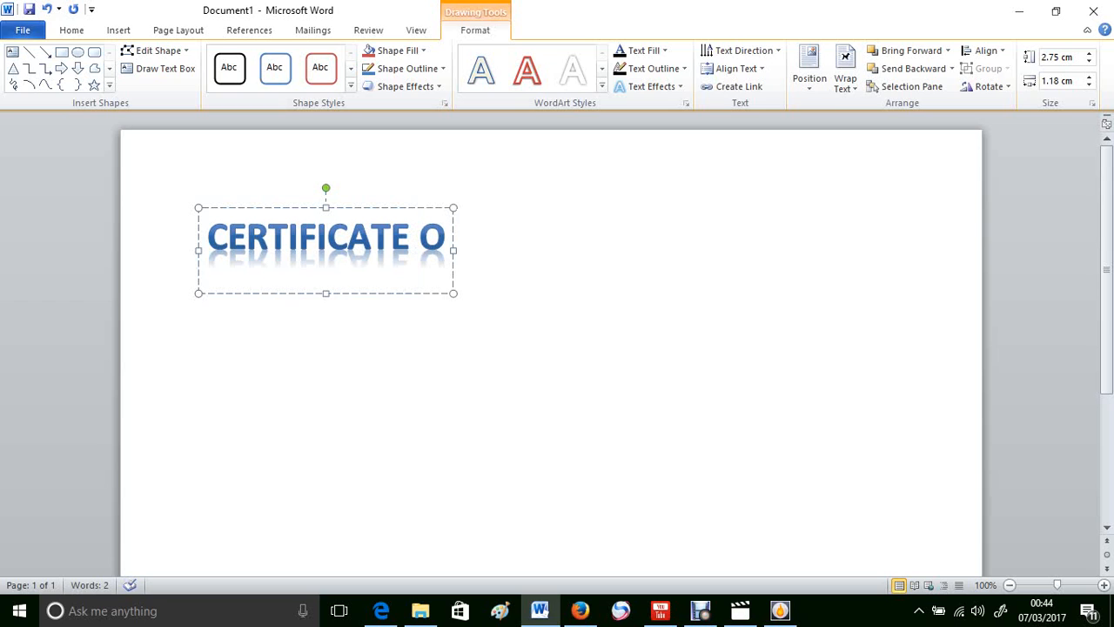
{"action": "type", "text": "F COM"}
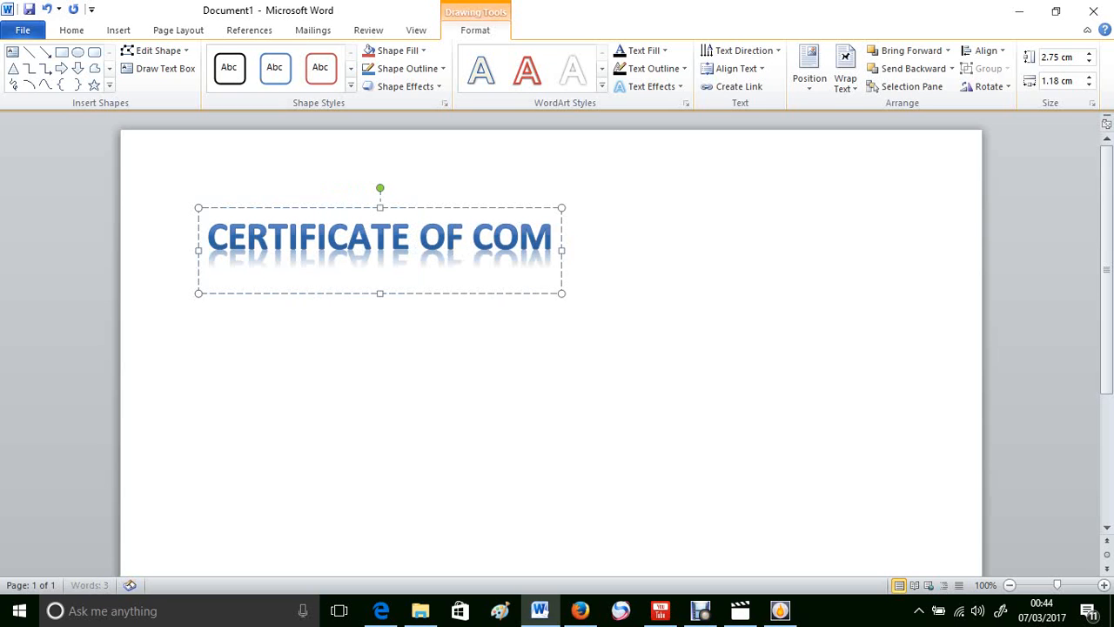
{"action": "type", "text": "PLET"}
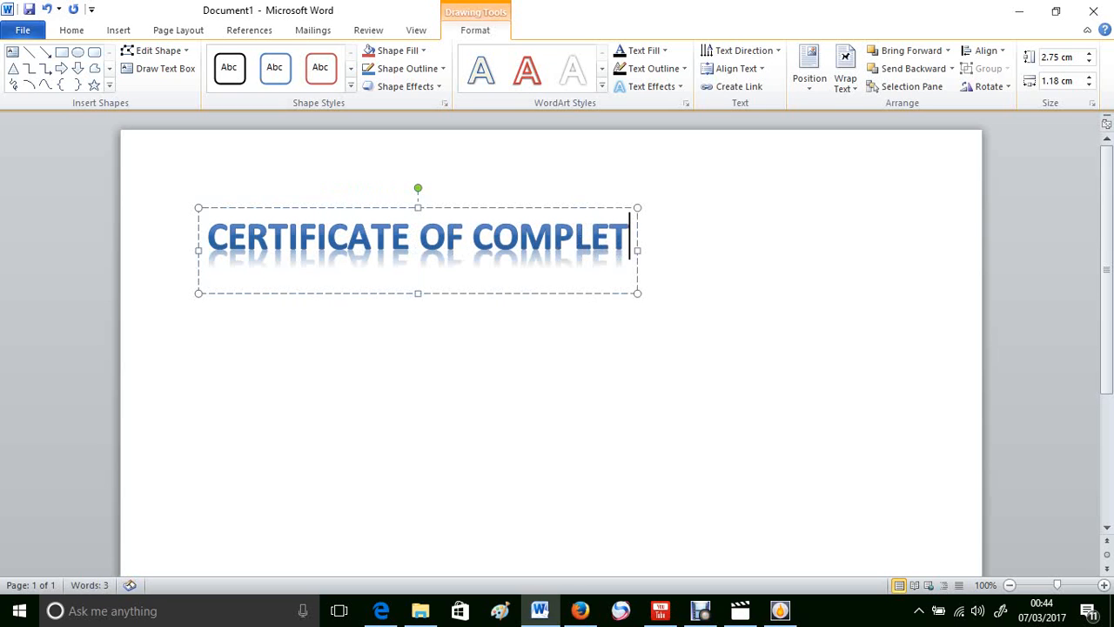
{"action": "type", "text": "ION"}
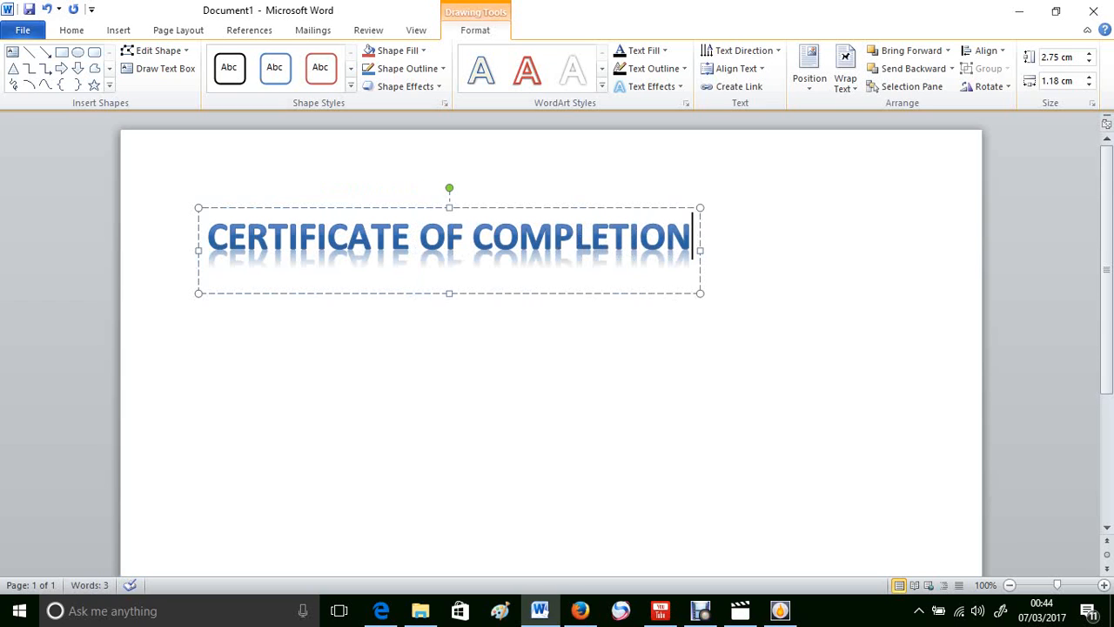
Step: Move the WordArt title to the top centre, try red, blue and black outlines, then undo them
{"action": "left_click_drag", "start_coordinate": [261, 207], "coordinate": [379, 181]}
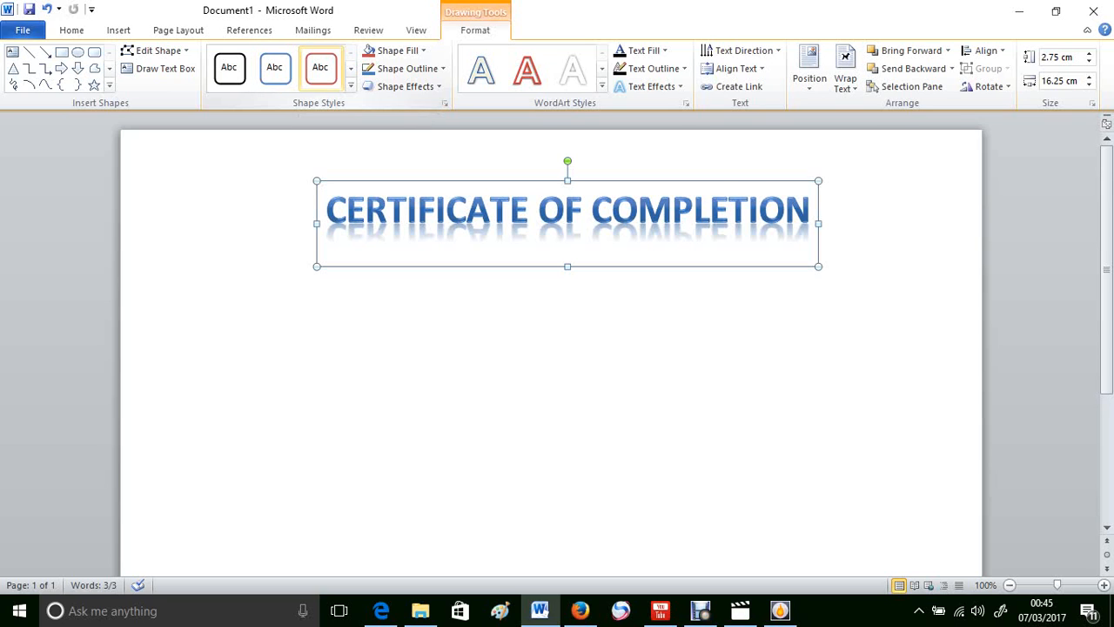
{"action": "left_click", "coordinate": [320, 67]}
{"action": "left_click", "coordinate": [274, 67]}
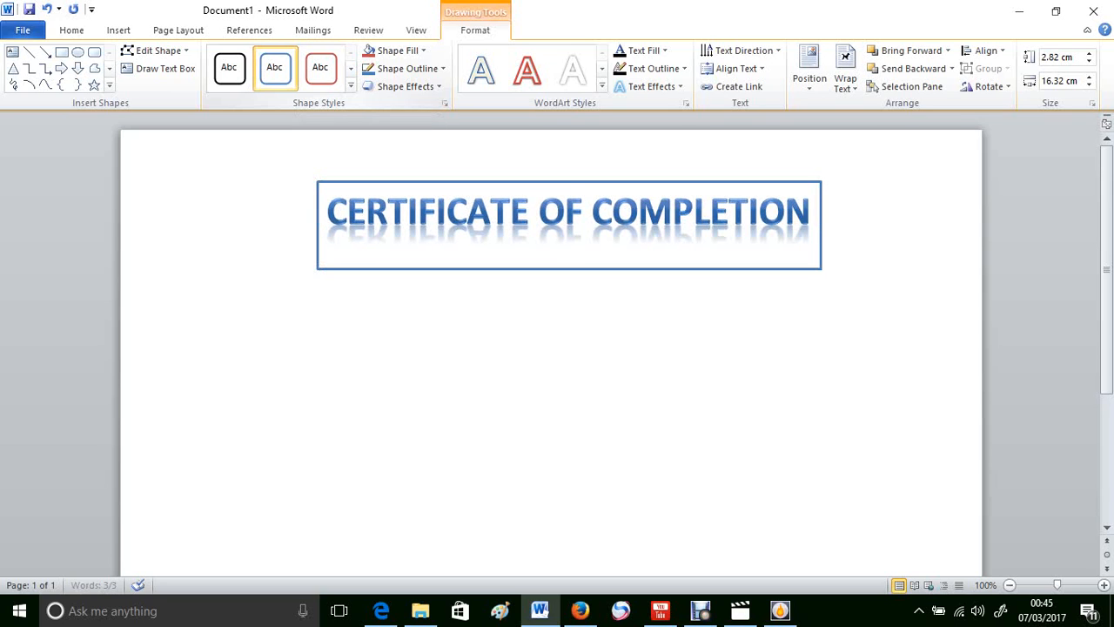
{"action": "left_click", "coordinate": [229, 67]}
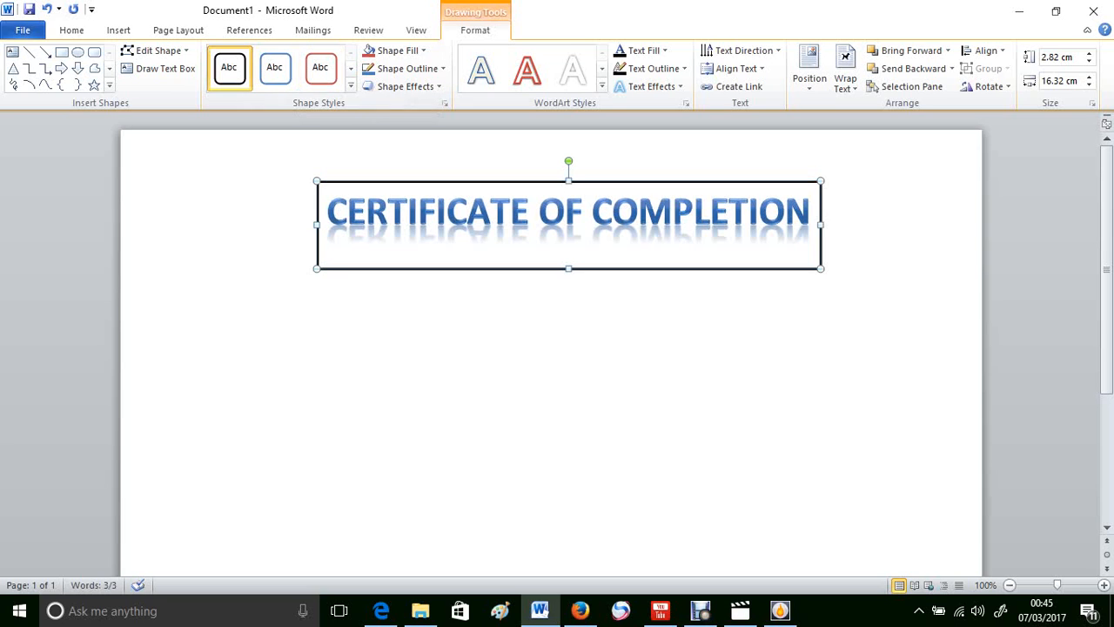
{"action": "key", "text": "ctrl+z"}
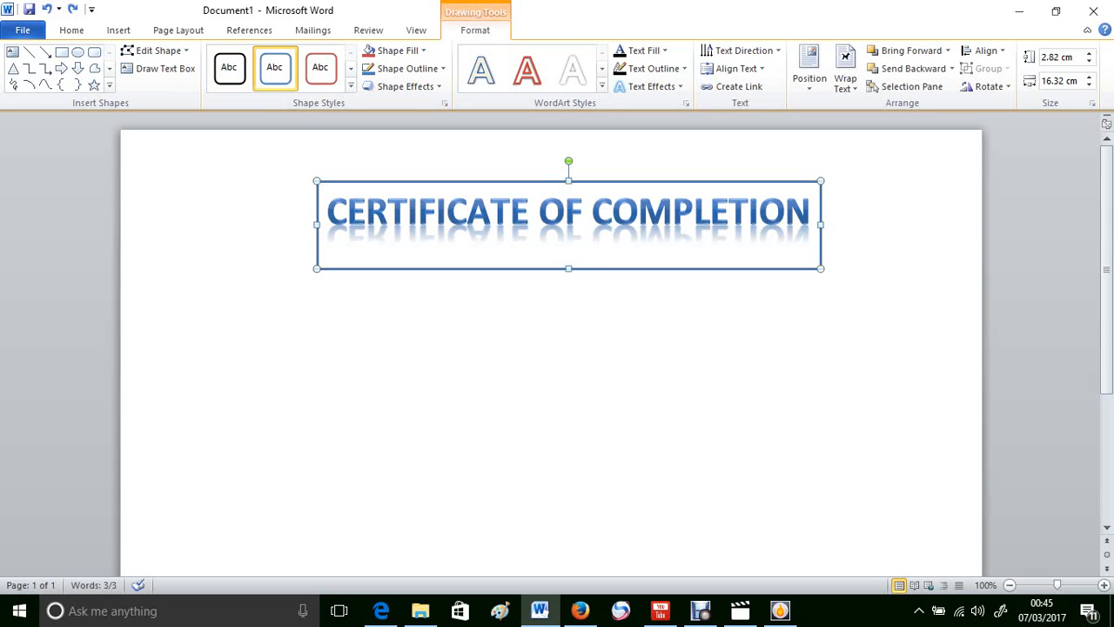
{"action": "key", "text": "ctrl+z"}
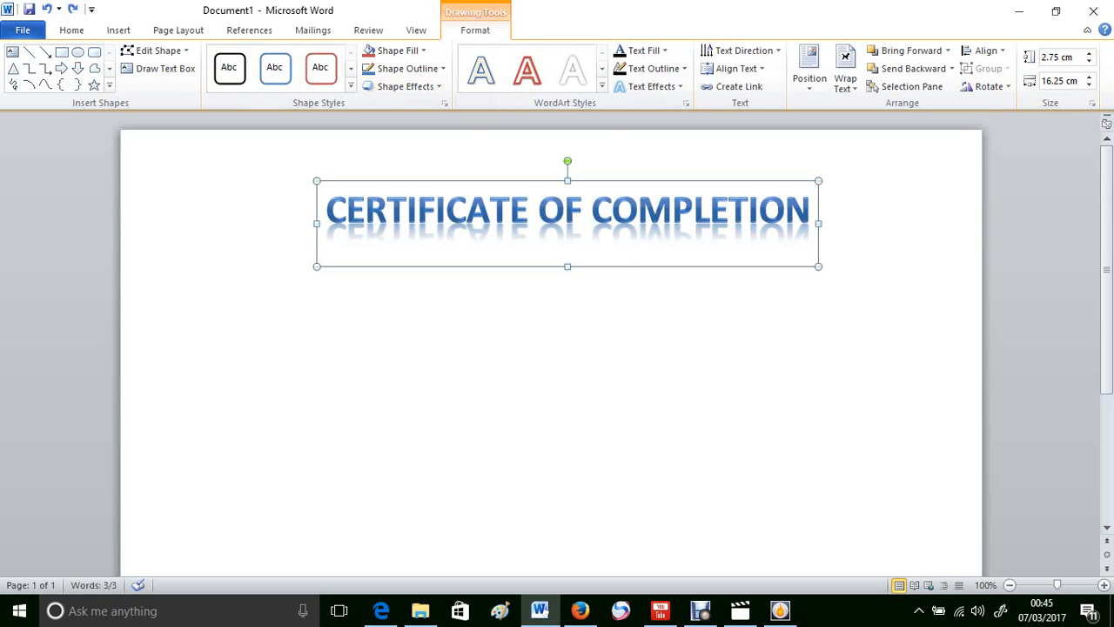
{"action": "left_click", "coordinate": [199, 215]}
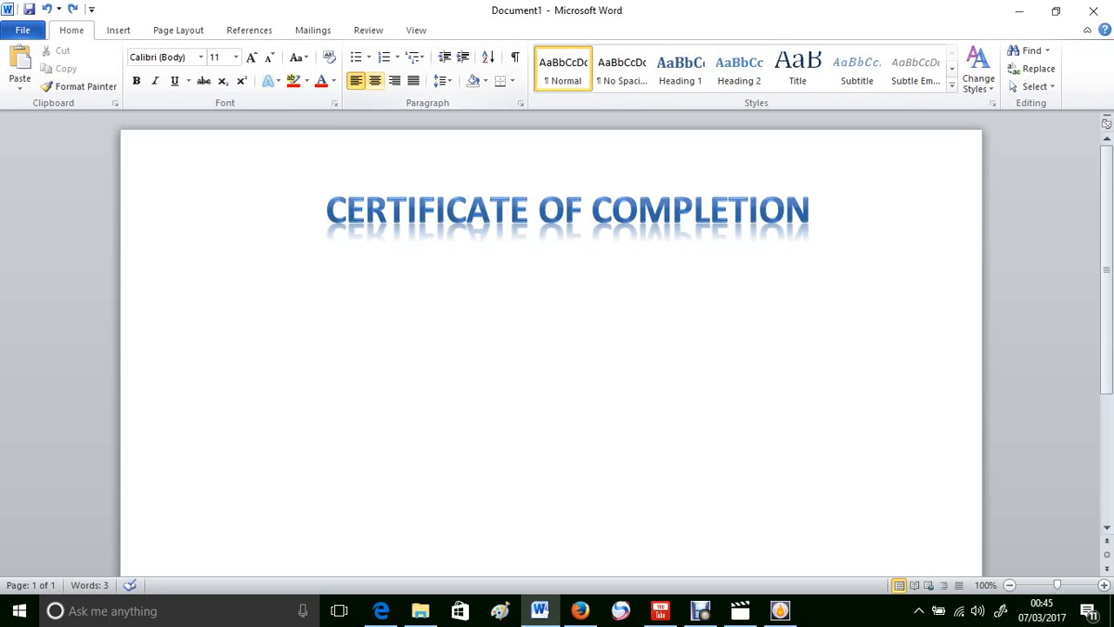
Step: Add a centred line 'This certificate is awarded to' on a new line below the title
{"action": "left_click", "coordinate": [374, 80]}
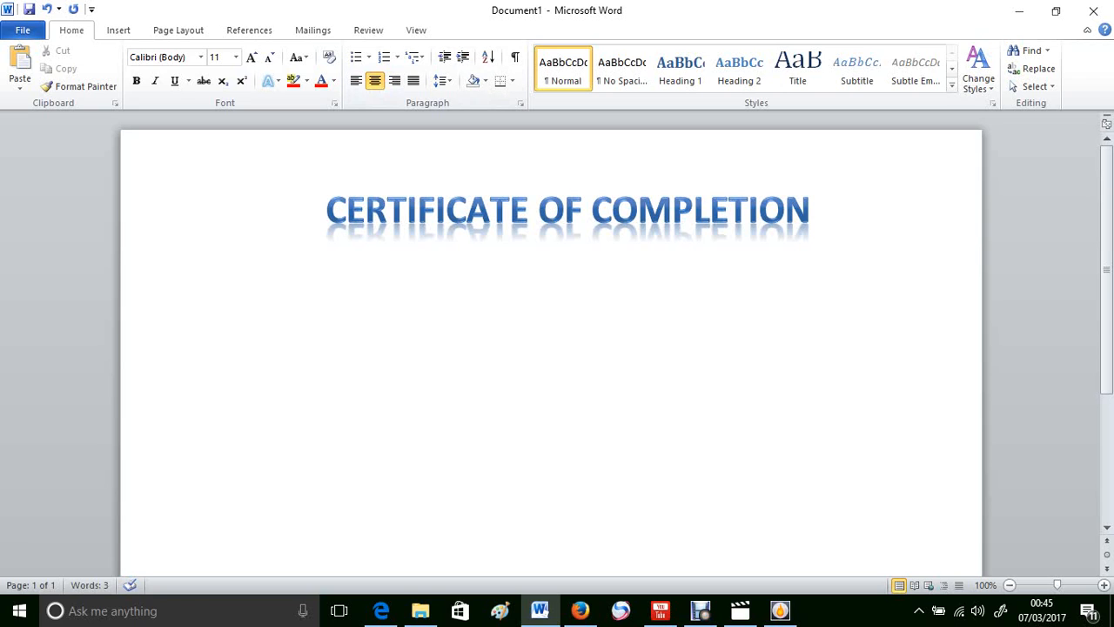
{"action": "key", "text": "Return"}
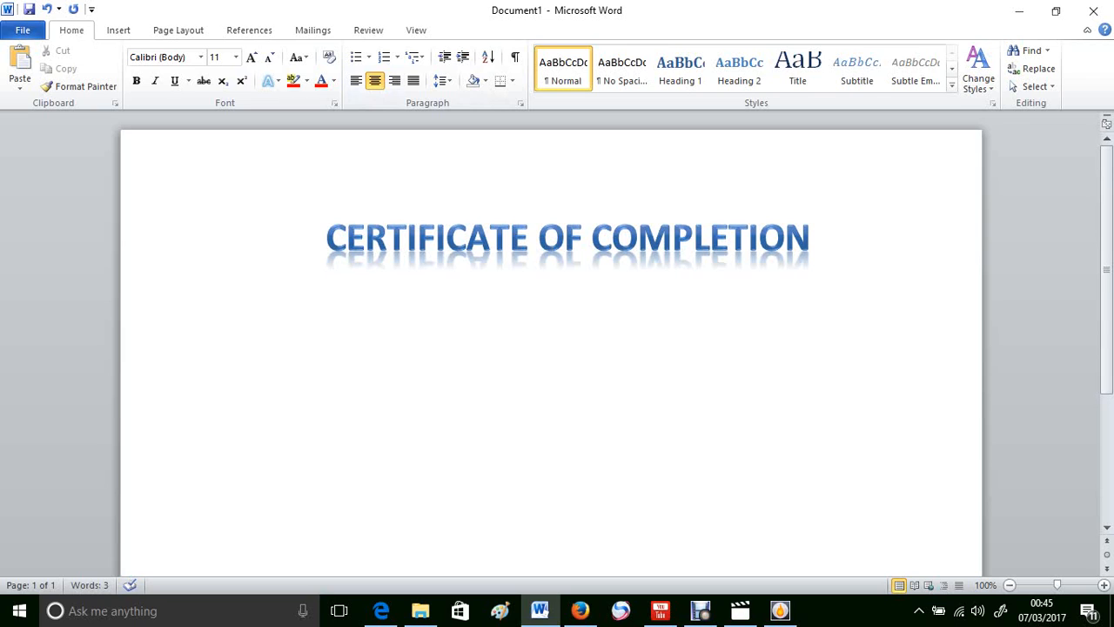
{"action": "left_click", "coordinate": [834, 243]}
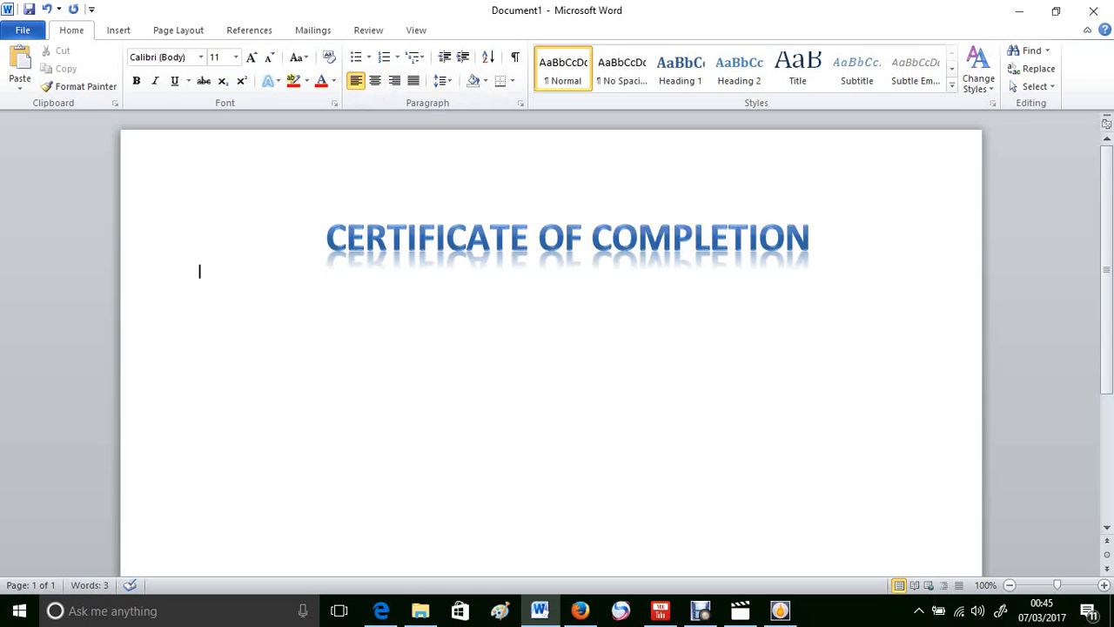
{"action": "key", "text": "ctrl+e"}
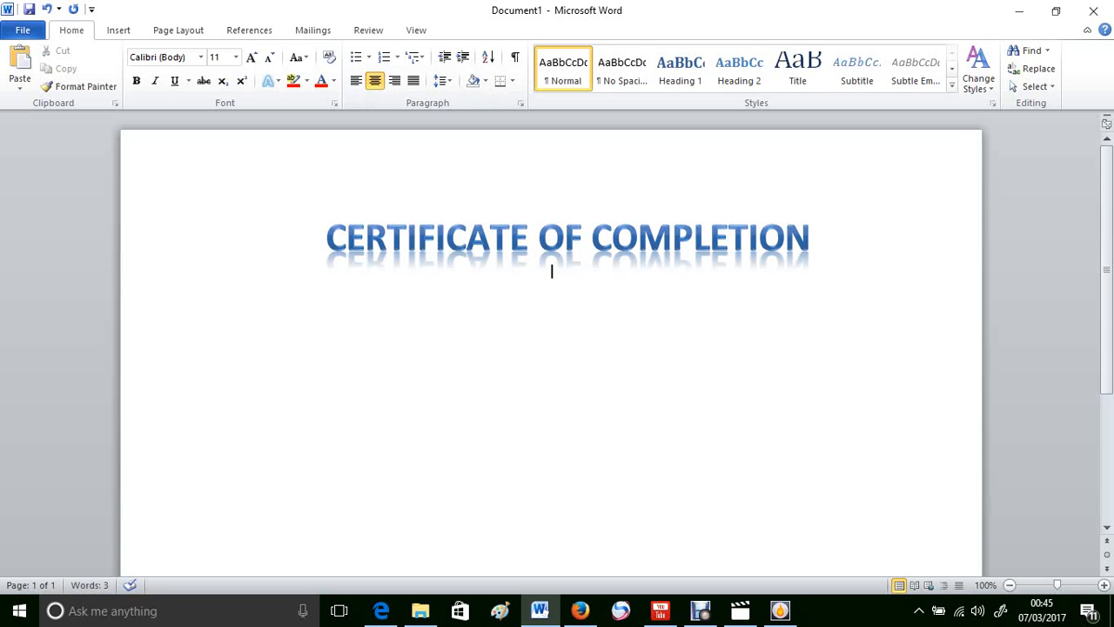
{"action": "type", "text": "This certificate is aw"}
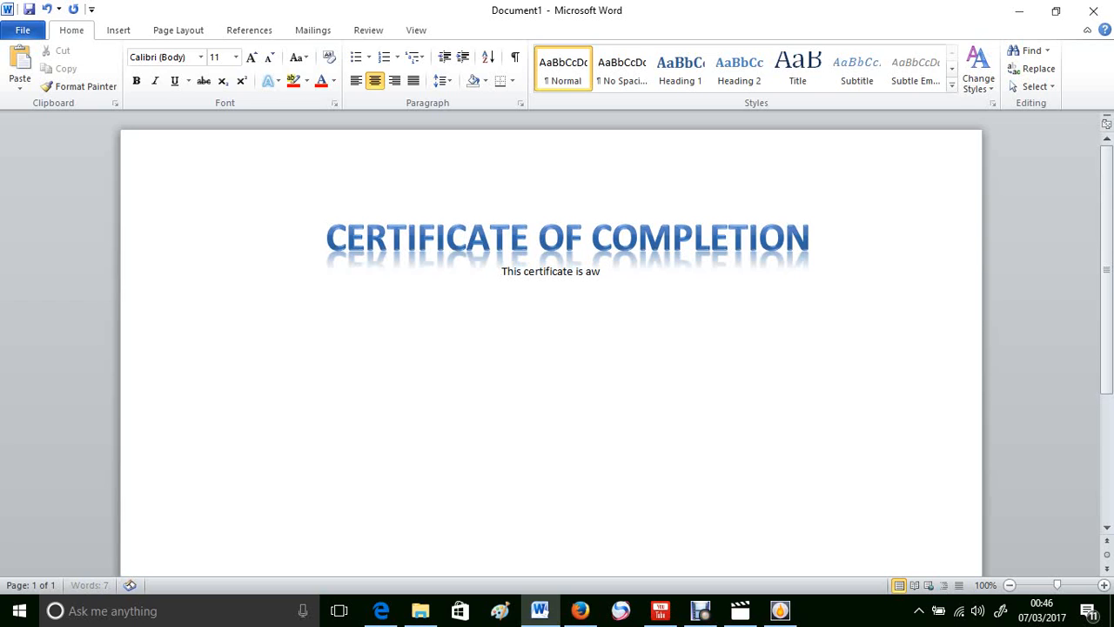
{"action": "type", "text": "ar"}
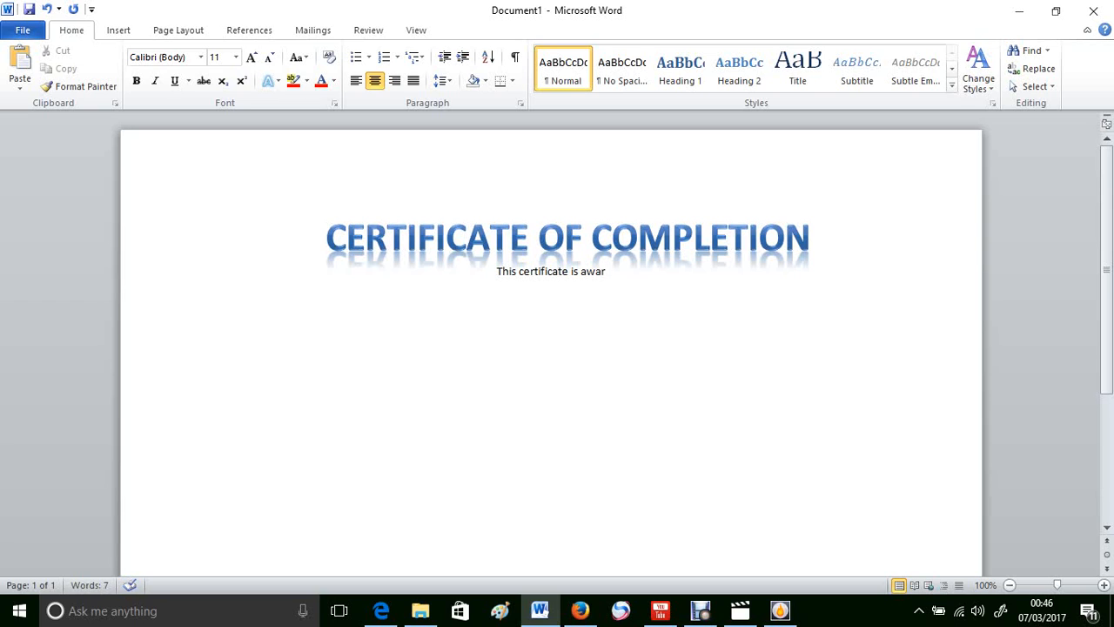
{"action": "type", "text": "ded to"}
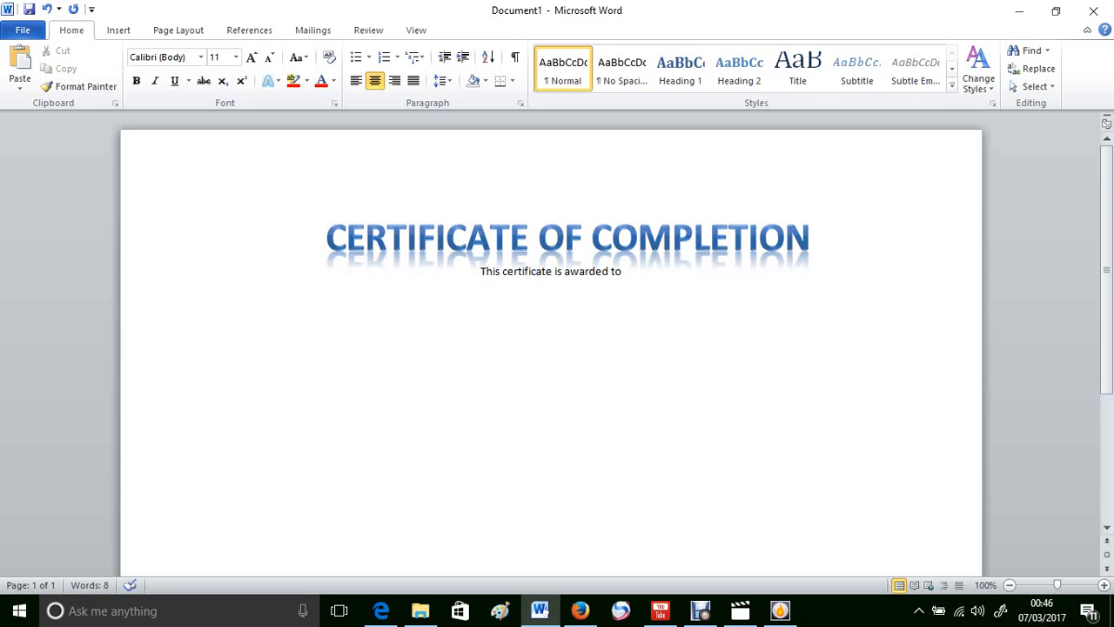
{"action": "left_click_drag", "start_coordinate": [631, 272], "coordinate": [615, 271]}
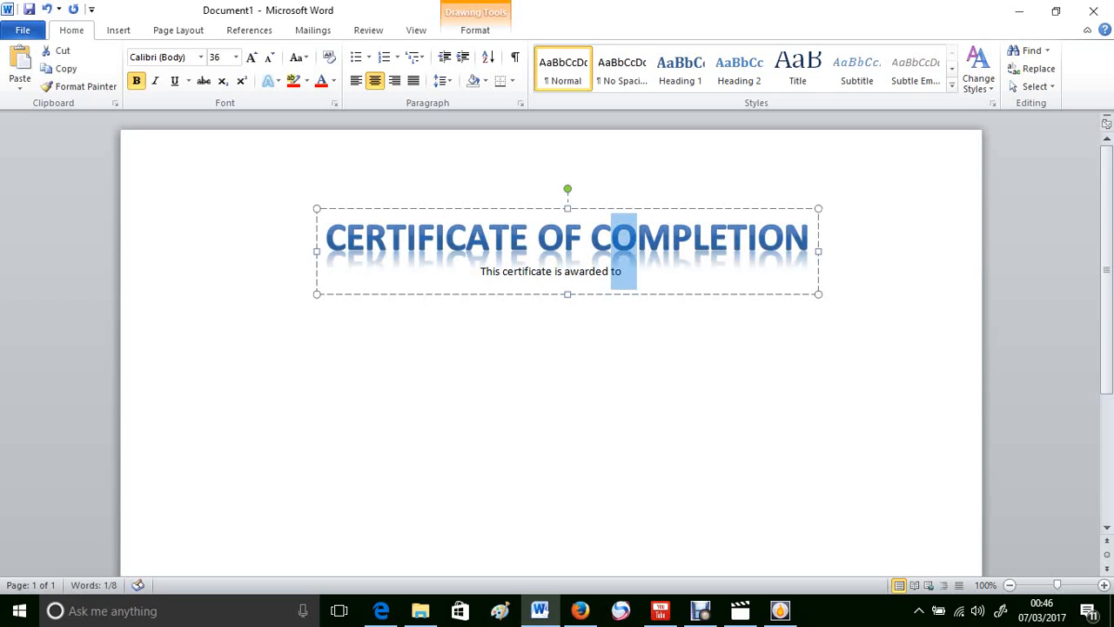
{"action": "left_click", "coordinate": [609, 270]}
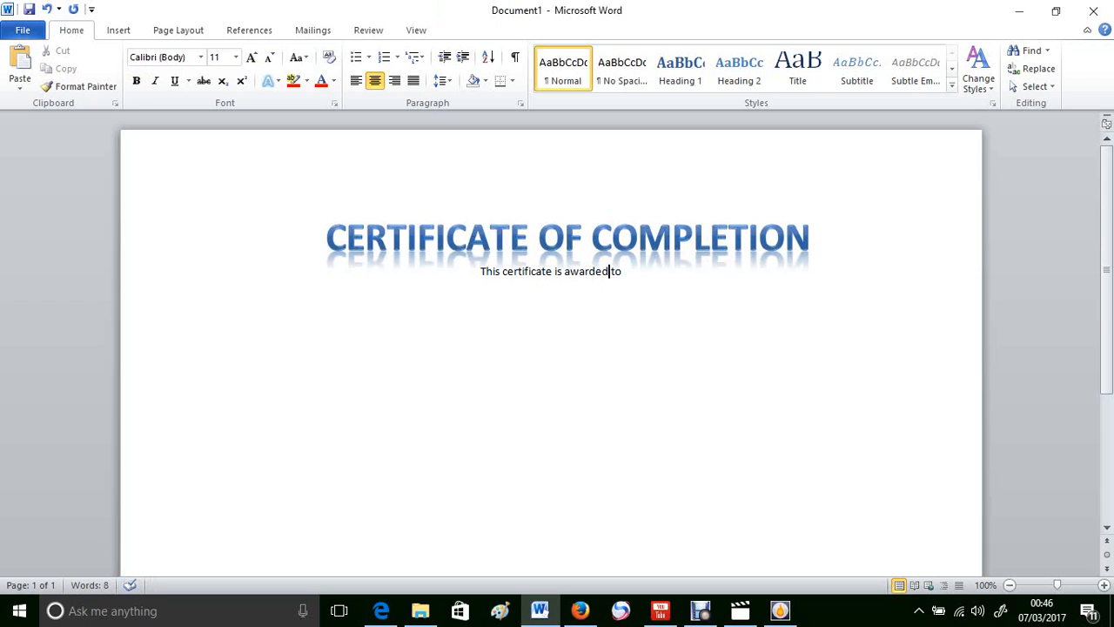
{"action": "left_click", "coordinate": [638, 239]}
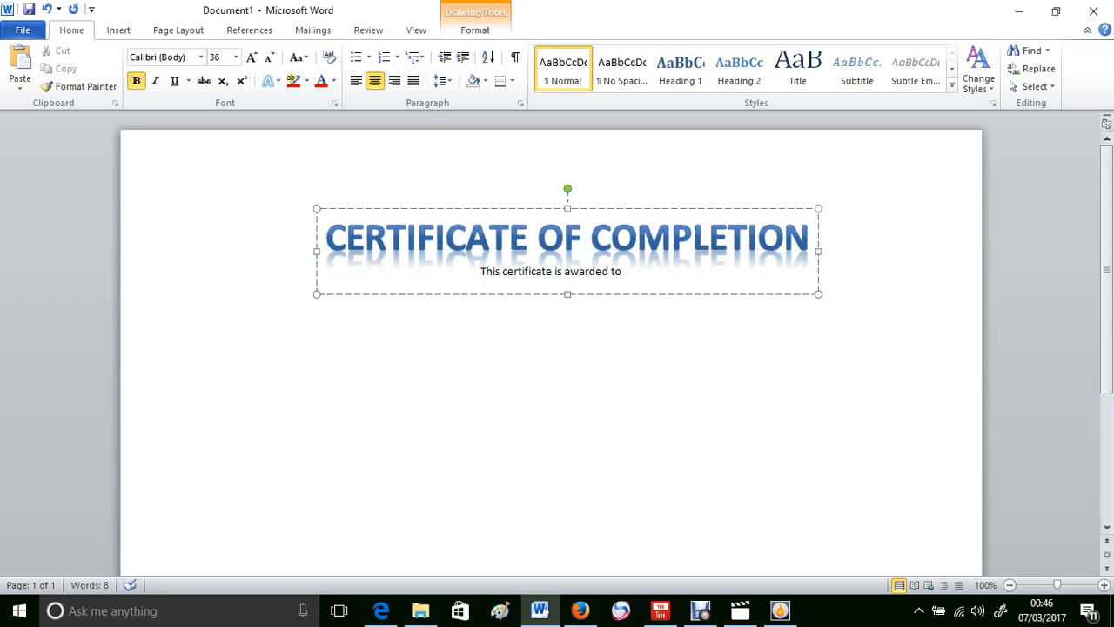
{"action": "left_click_drag", "start_coordinate": [567, 295], "coordinate": [480, 271]}
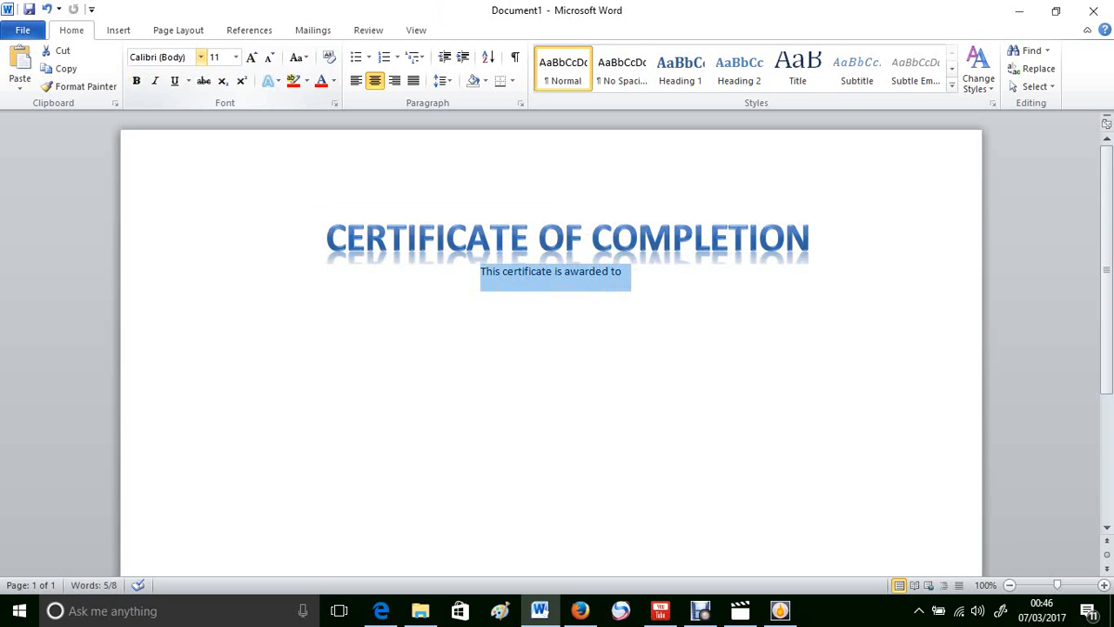
Step: Format the 'This certificate is awarded to' line as 18-pt Old English Text MT
{"action": "left_click", "coordinate": [200, 56]}
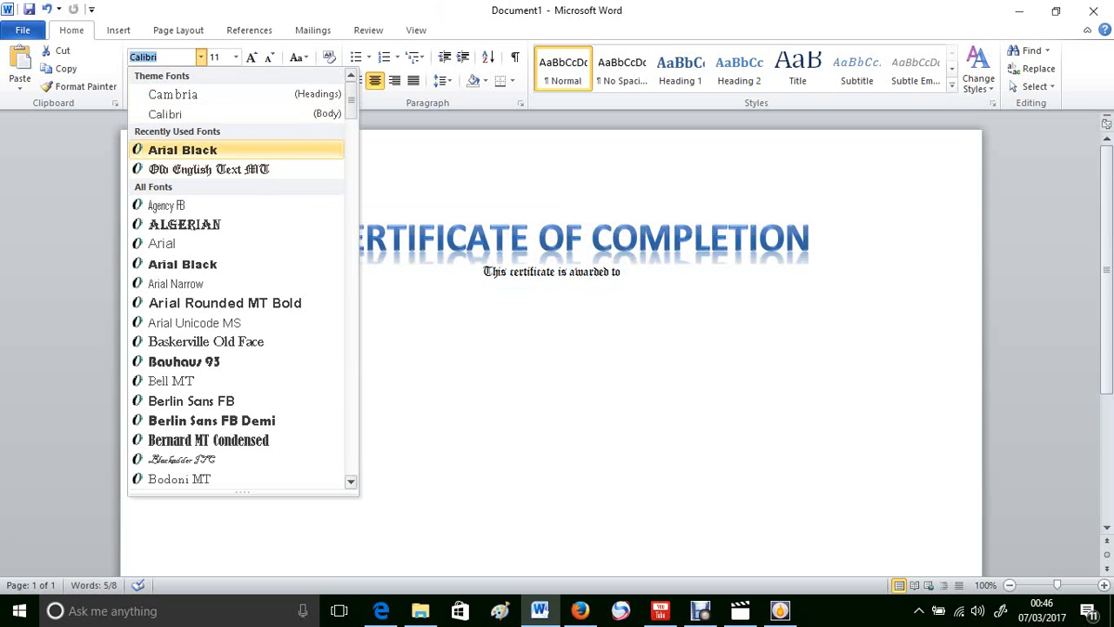
{"action": "left_click", "coordinate": [235, 57]}
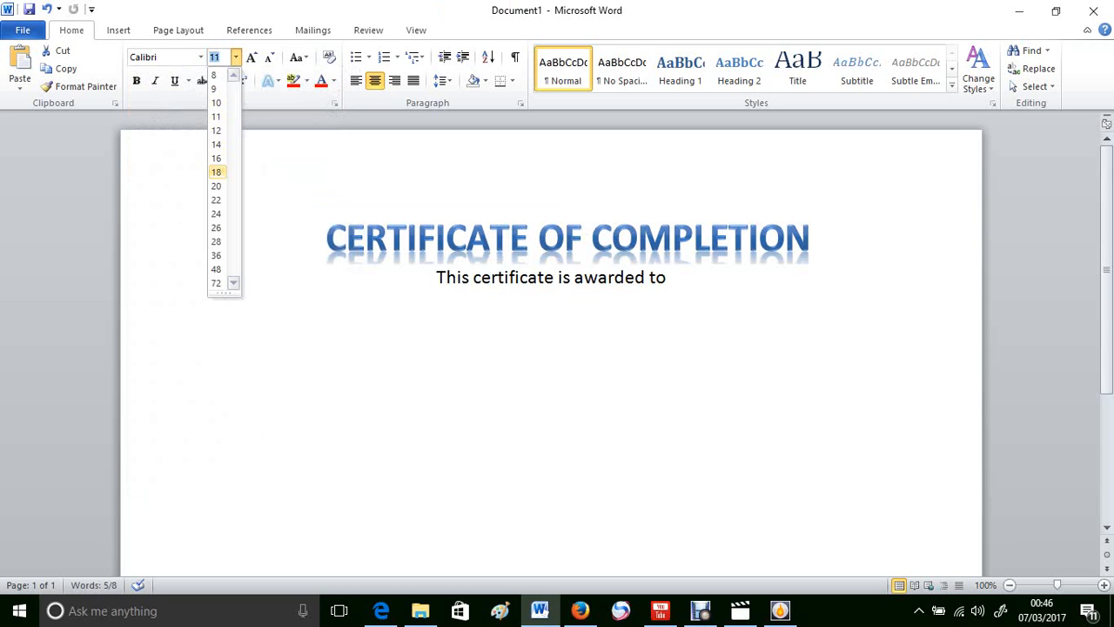
{"action": "left_click", "coordinate": [216, 171]}
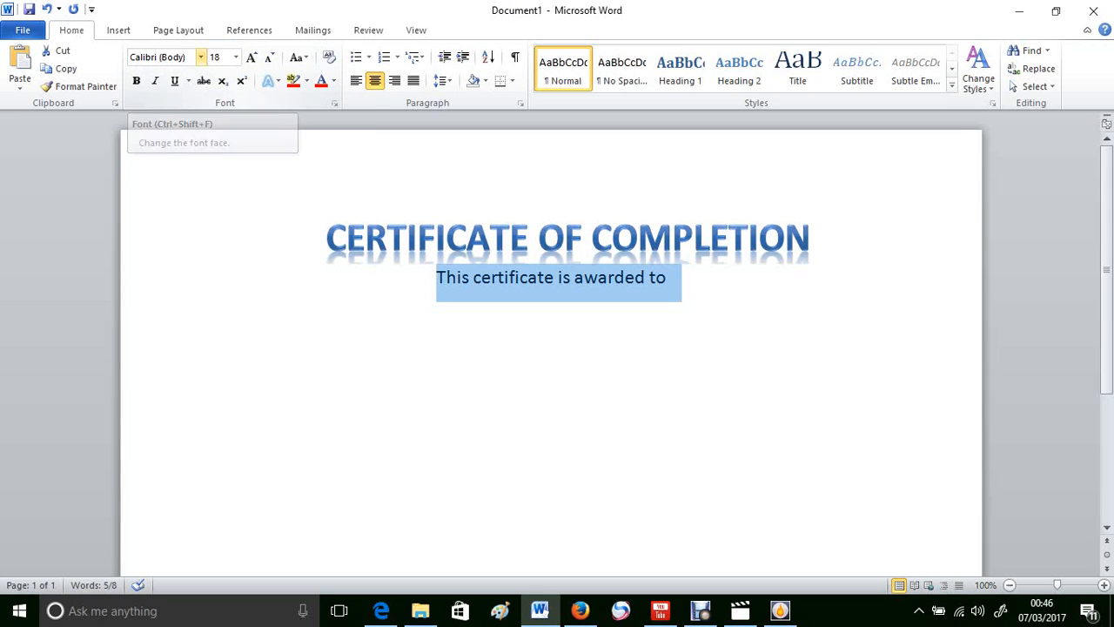
{"action": "left_click", "coordinate": [200, 57]}
{"action": "left_click", "coordinate": [209, 168]}
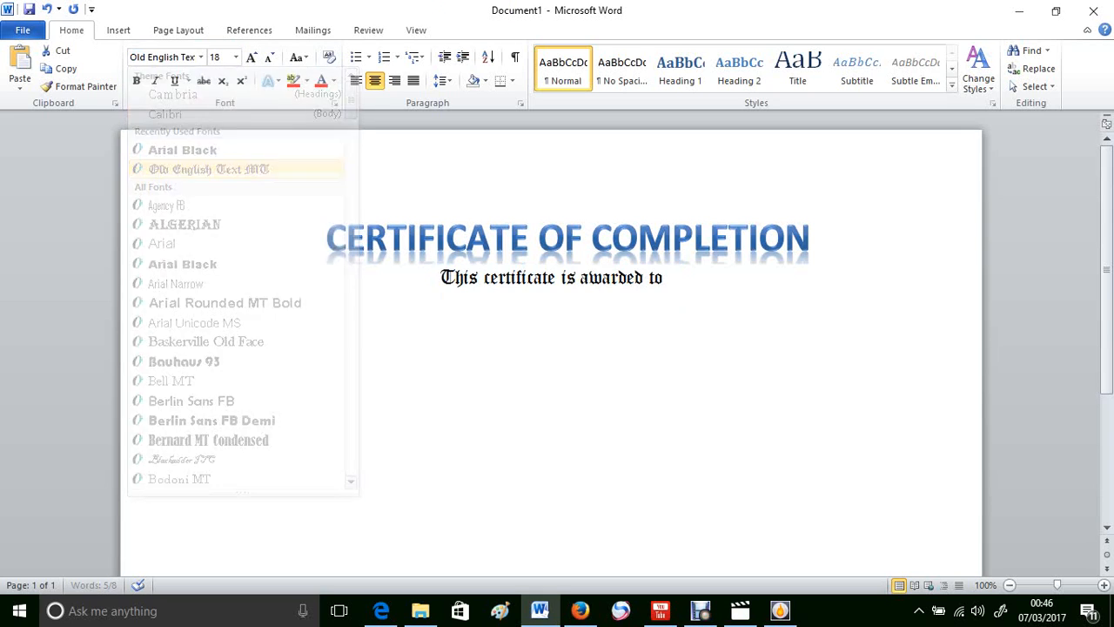
{"action": "left_click", "coordinate": [669, 277]}
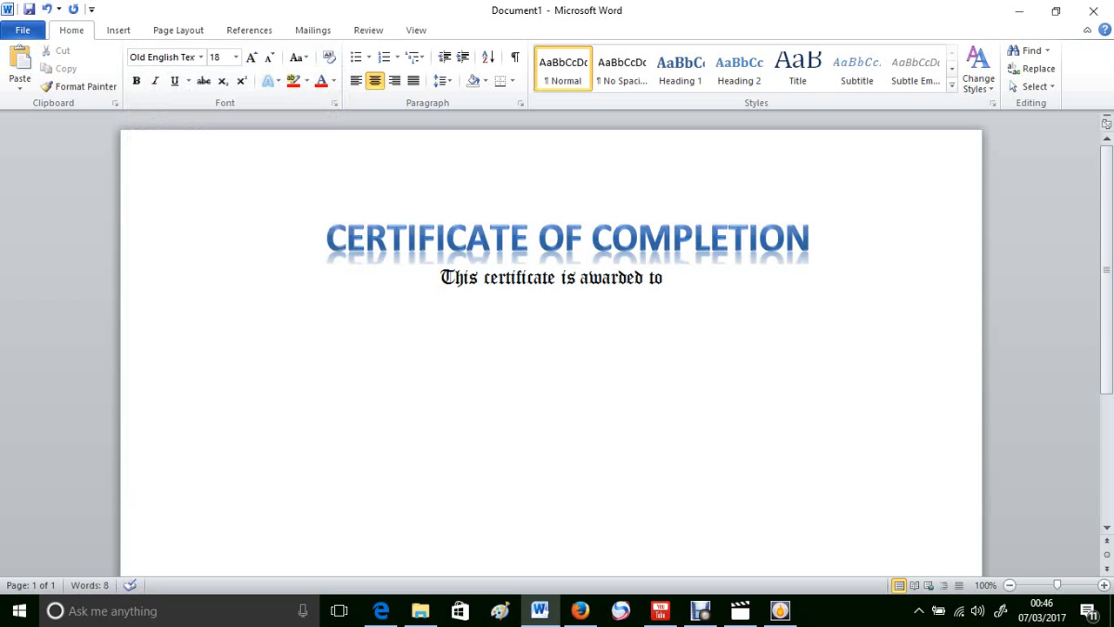
{"action": "left_click", "coordinate": [834, 243]}
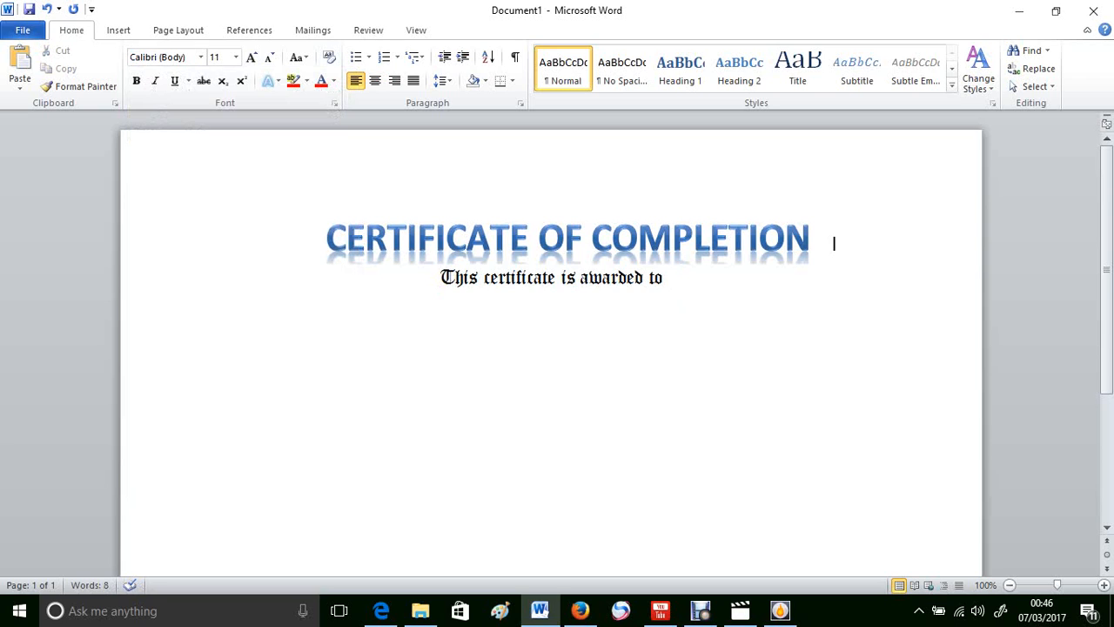
Step: Insert blank lines after the title to push the awarded-to line lower
{"action": "key", "text": "Return"}
{"action": "key", "text": "Return"}
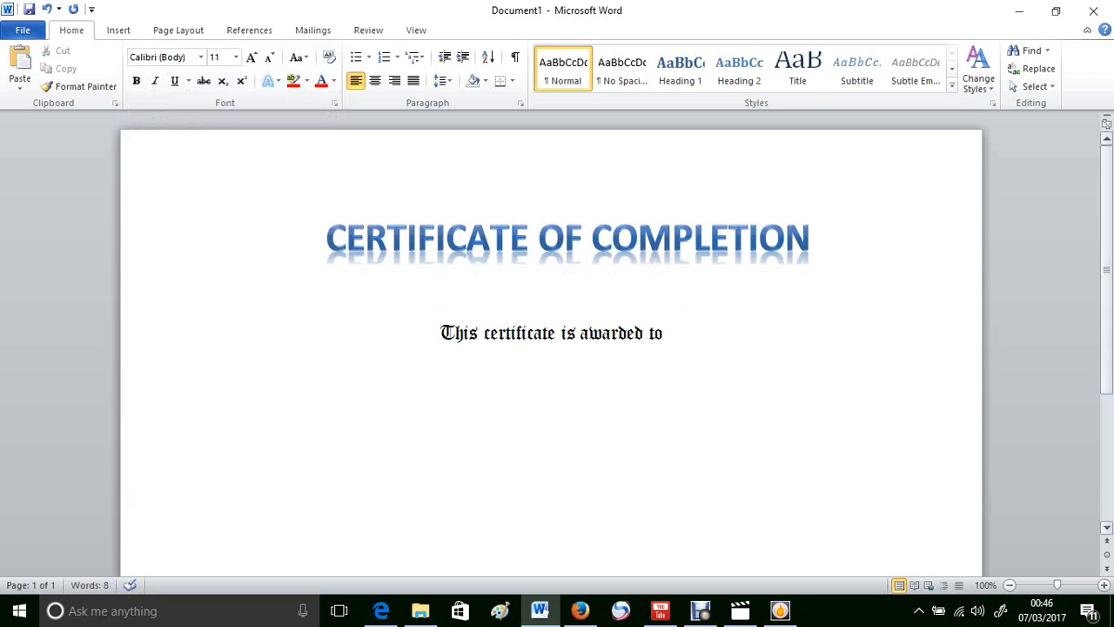
{"action": "left_click", "coordinate": [669, 333]}
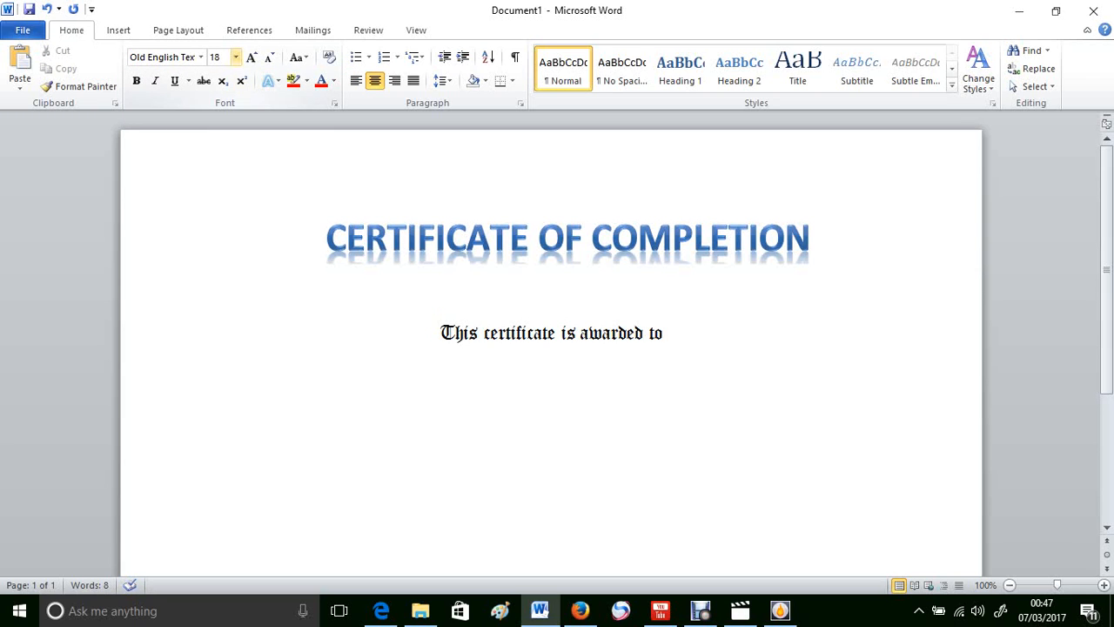
{"action": "left_click", "coordinate": [118, 29]}
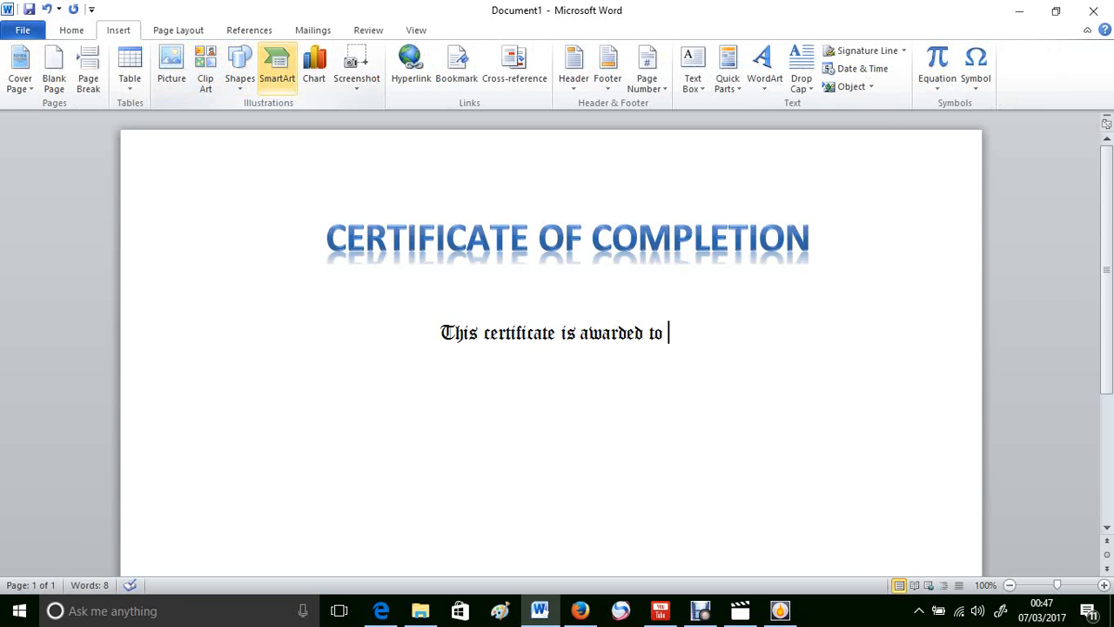
Step: Draw a 1.32 cm by 10.77 cm rectangle below the awarded-to line
{"action": "left_click", "coordinate": [239, 69]}
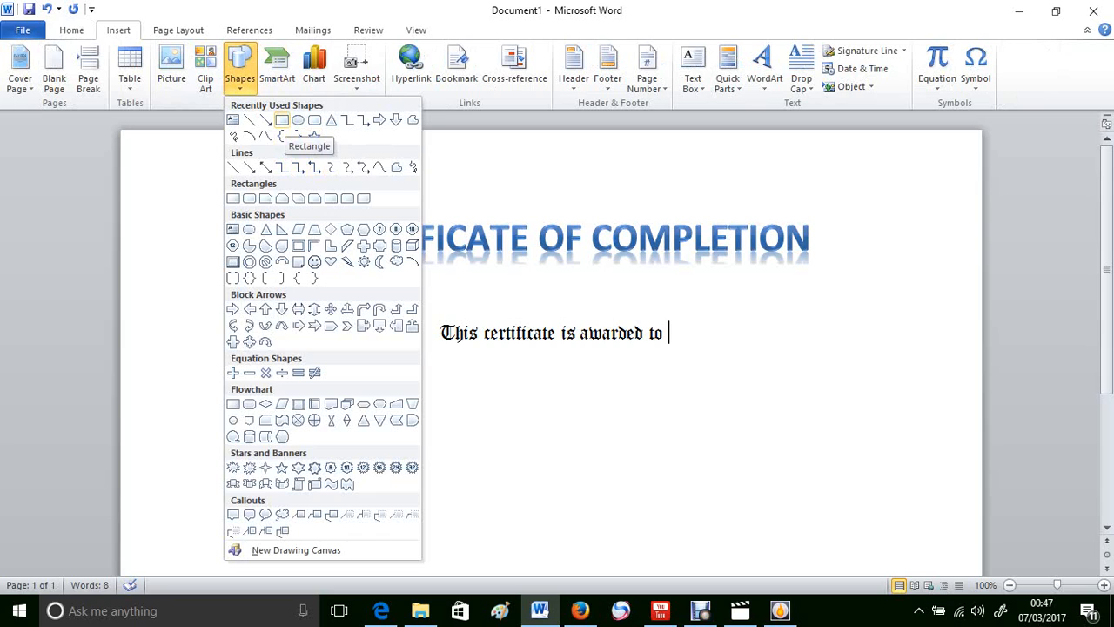
{"action": "left_click", "coordinate": [282, 120]}
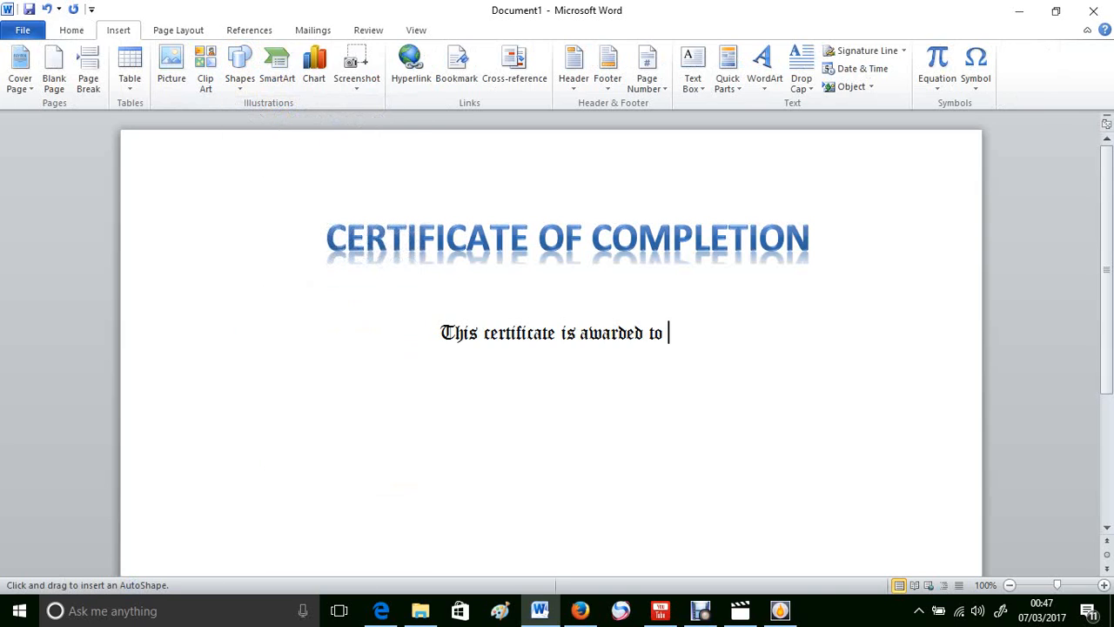
{"action": "mouse_move", "coordinate": [440, 365]}
{"action": "left_mouse_down"}
{"action": "mouse_move", "coordinate": [736, 393]}
{"action": "mouse_move", "coordinate": [746, 414]}
{"action": "mouse_move", "coordinate": [774, 408]}
{"action": "left_mouse_up"}
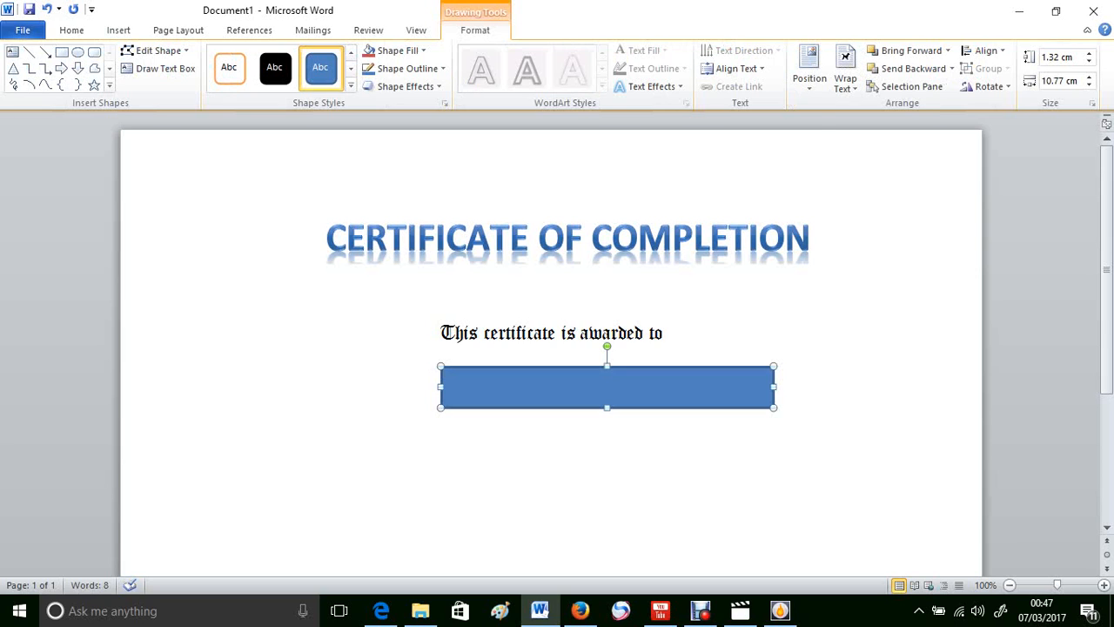
Step: Make the rectangle hold text and apply the white-fill, orange-outline shape style
{"action": "right_click", "coordinate": [675, 406]}
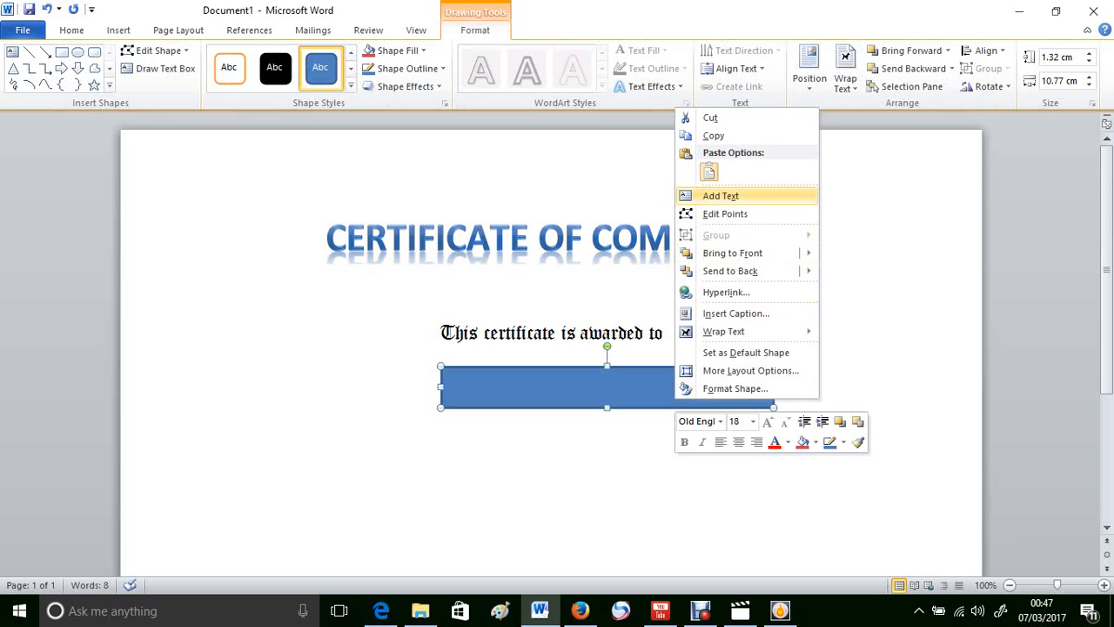
{"action": "left_click", "coordinate": [720, 196]}
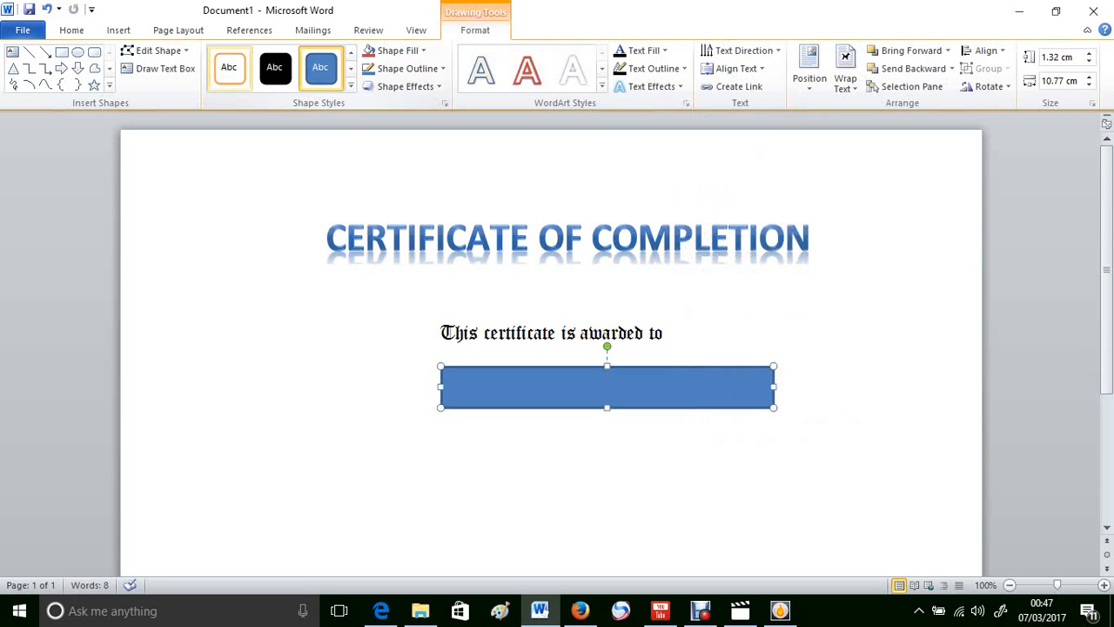
{"action": "left_click", "coordinate": [228, 68]}
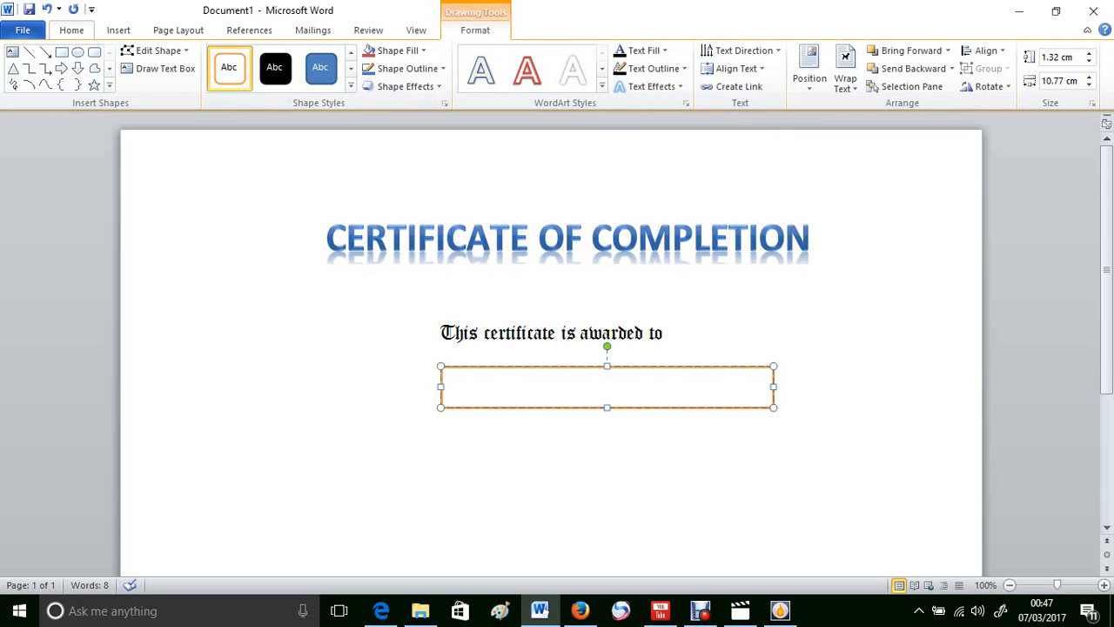
{"action": "left_click", "coordinate": [71, 29]}
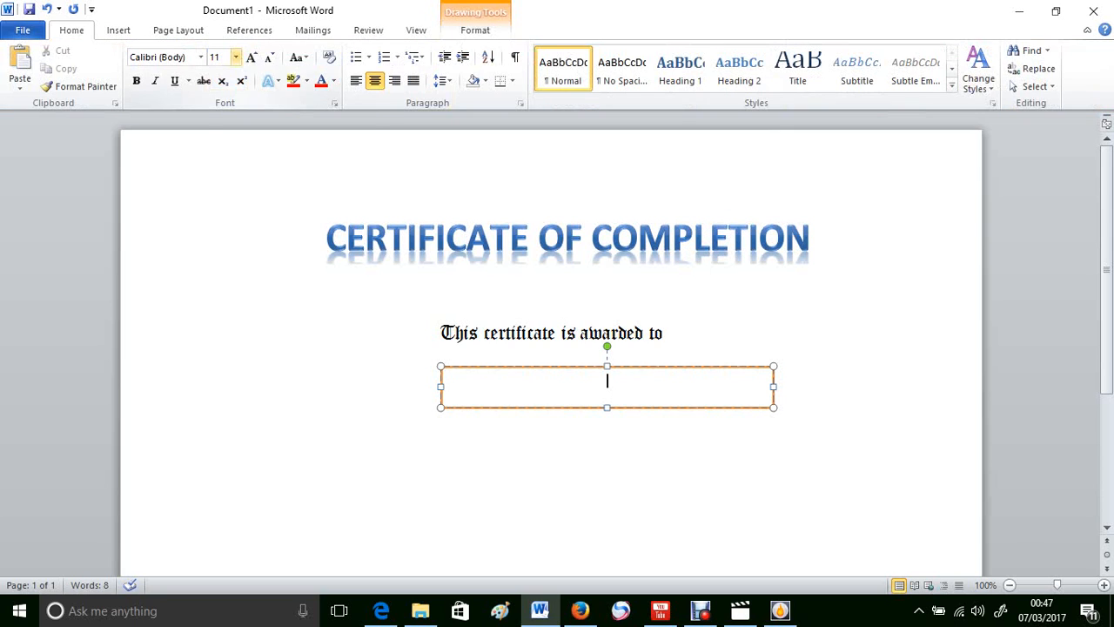
Step: Type the recipient's full name in capitals at 14 pt inside the box, then select it
{"action": "left_click", "coordinate": [235, 56]}
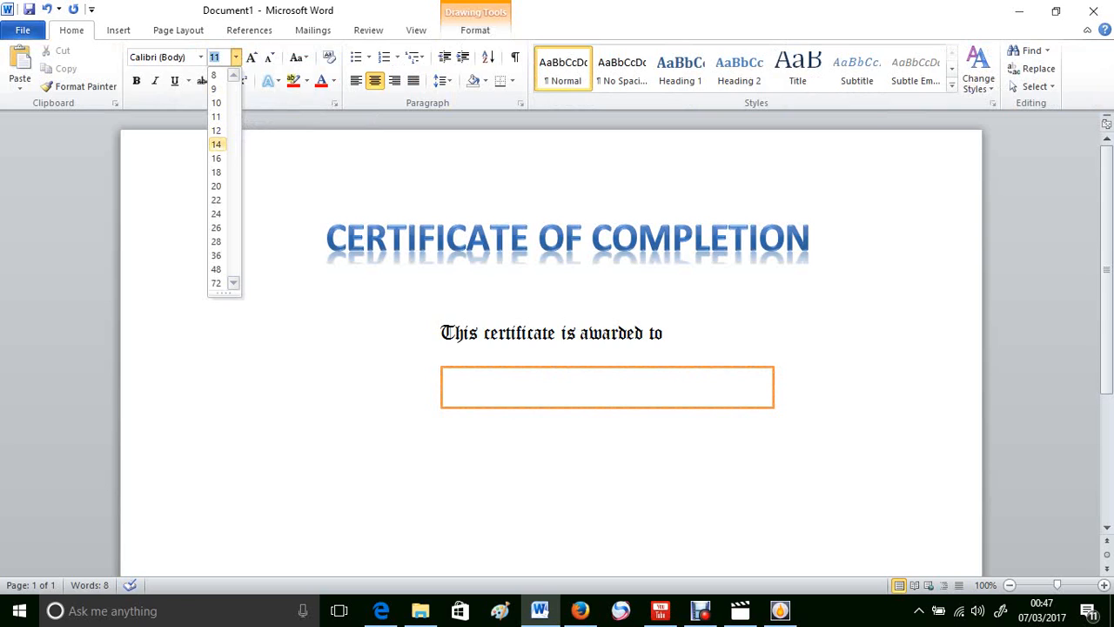
{"action": "left_click", "coordinate": [216, 143]}
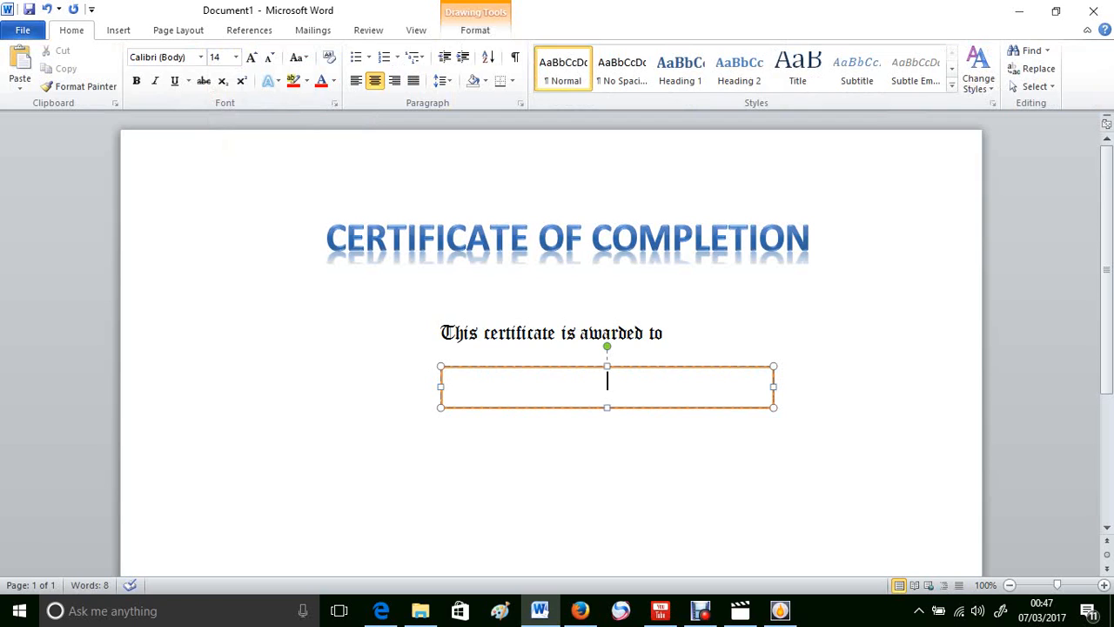
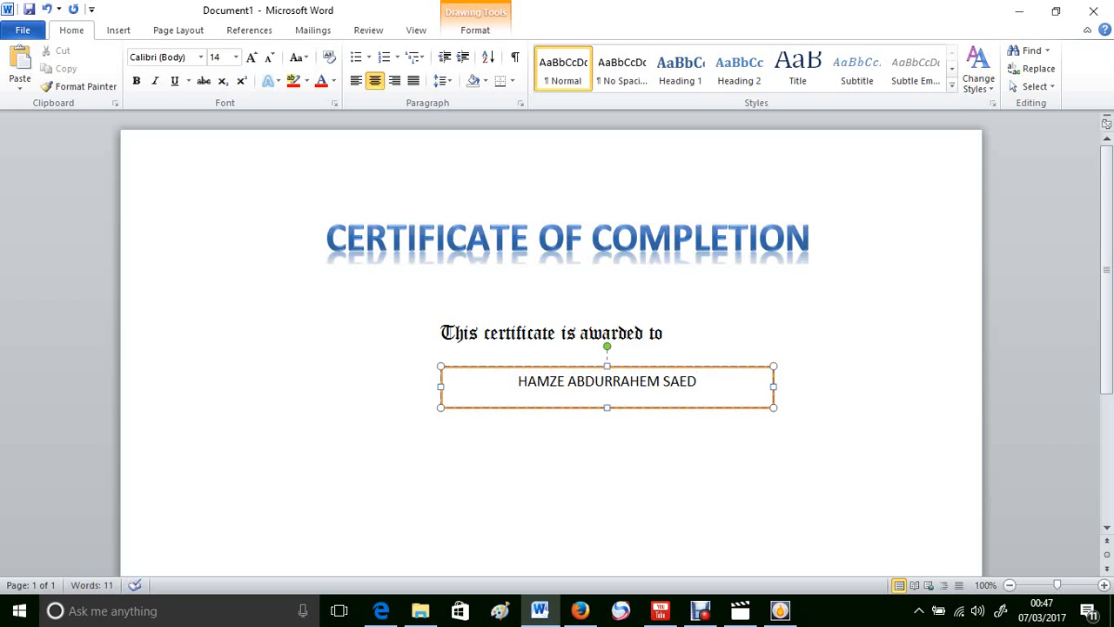
{"action": "key", "text": "shift+Left"}
{"action": "key", "text": "shift+Left"}
{"action": "key", "text": "shift+Left"}
{"action": "key", "text": "shift+Left"}
{"action": "key", "text": "shift+Left"}
{"action": "key", "text": "shift+Left"}
{"action": "key", "text": "shift+Left"}
{"action": "key", "text": "shift+Left"}
{"action": "key", "text": "shift+Left"}
{"action": "key", "text": "shift+Left"}
{"action": "key", "text": "shift+Left"}
{"action": "key", "text": "shift+Left"}
{"action": "key", "text": "shift+Left"}
{"action": "key", "text": "shift+Left"}
{"action": "key", "text": "shift+Left"}
{"action": "key", "text": "shift+Left"}
{"action": "key", "text": "shift+Left"}
{"action": "key", "text": "shift+Left"}
{"action": "key", "text": "shift+Left"}
{"action": "key", "text": "shift+Left"}
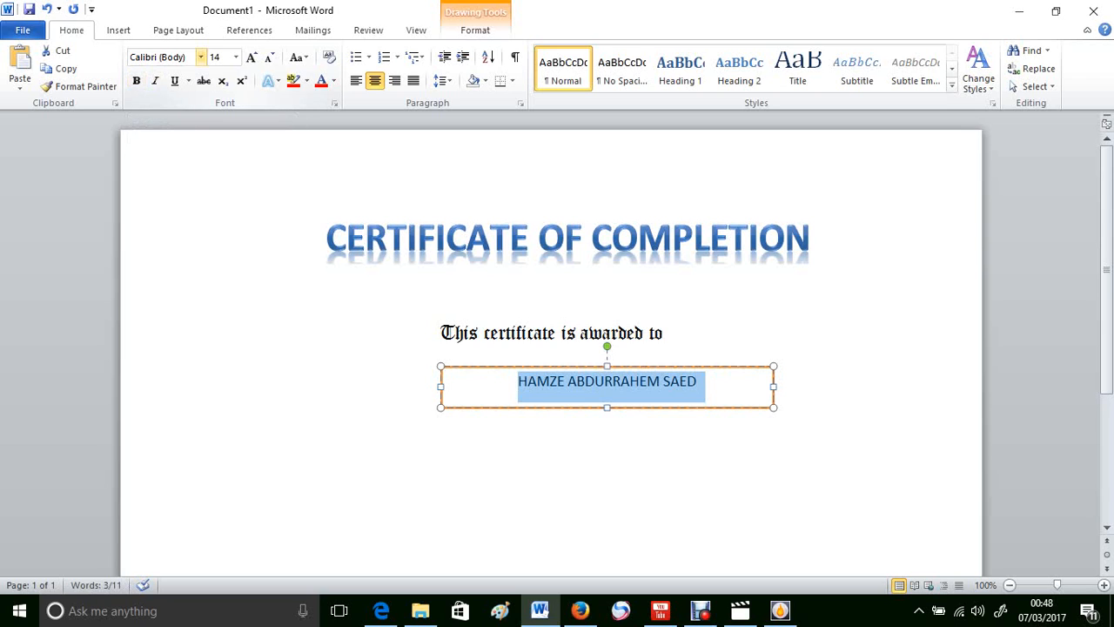
Step: Restyle the recipient's name in the box in Old English Text MT, keeping 14 pt
{"action": "left_click", "coordinate": [201, 58]}
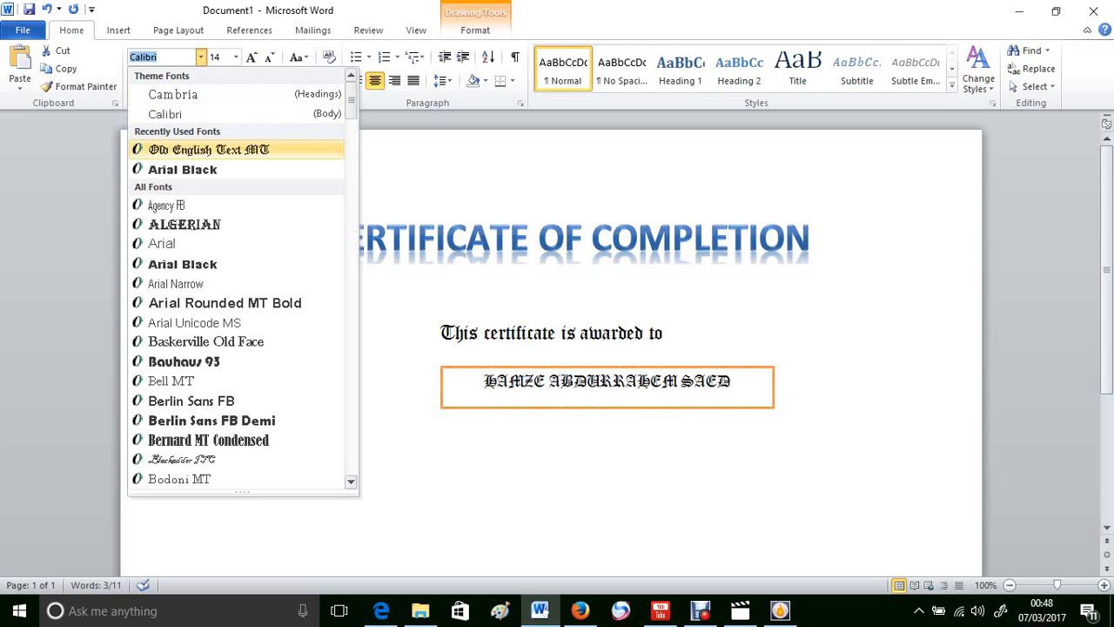
{"action": "left_click", "coordinate": [209, 150]}
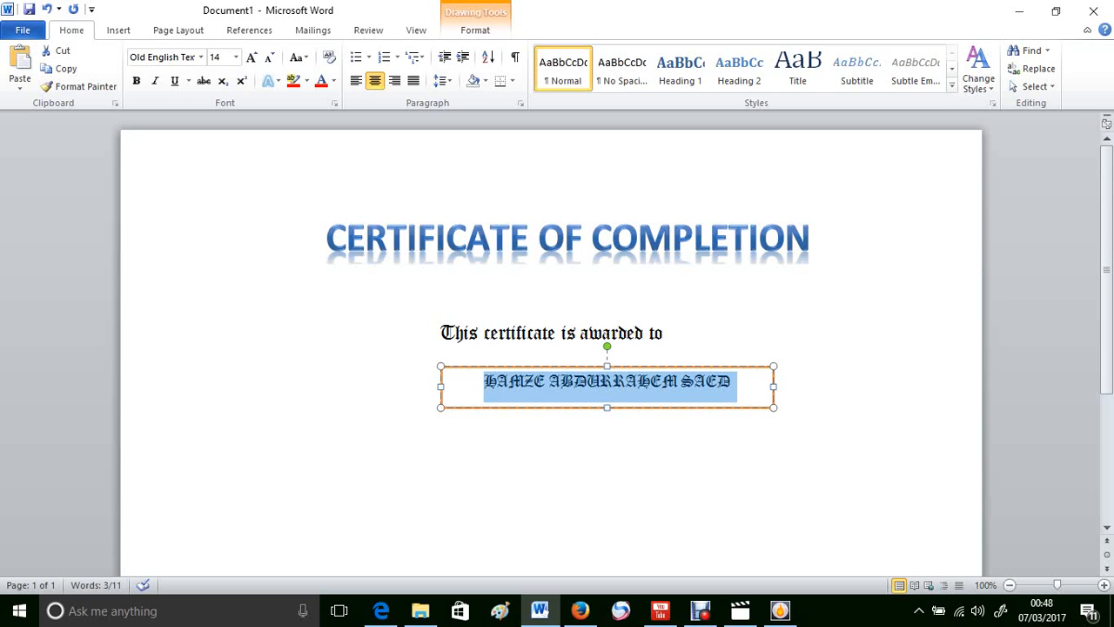
{"action": "left_click", "coordinate": [668, 333]}
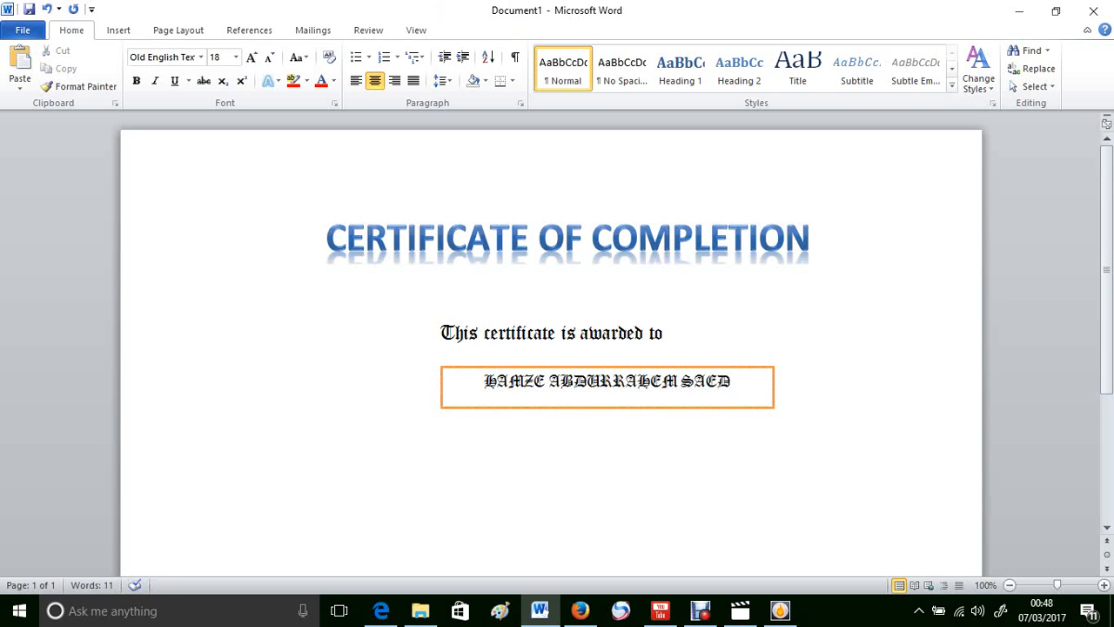
{"action": "left_click", "coordinate": [625, 381]}
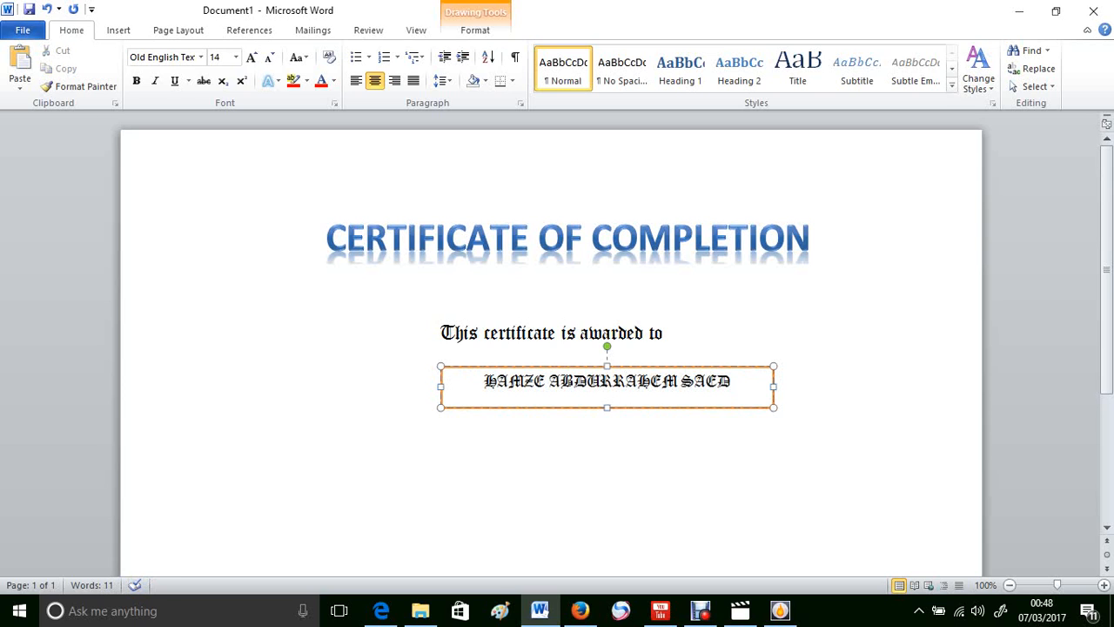
Step: Nudge the name box slightly left and centre the empty line below it
{"action": "left_click_drag", "start_coordinate": [627, 367], "coordinate": [614, 370]}
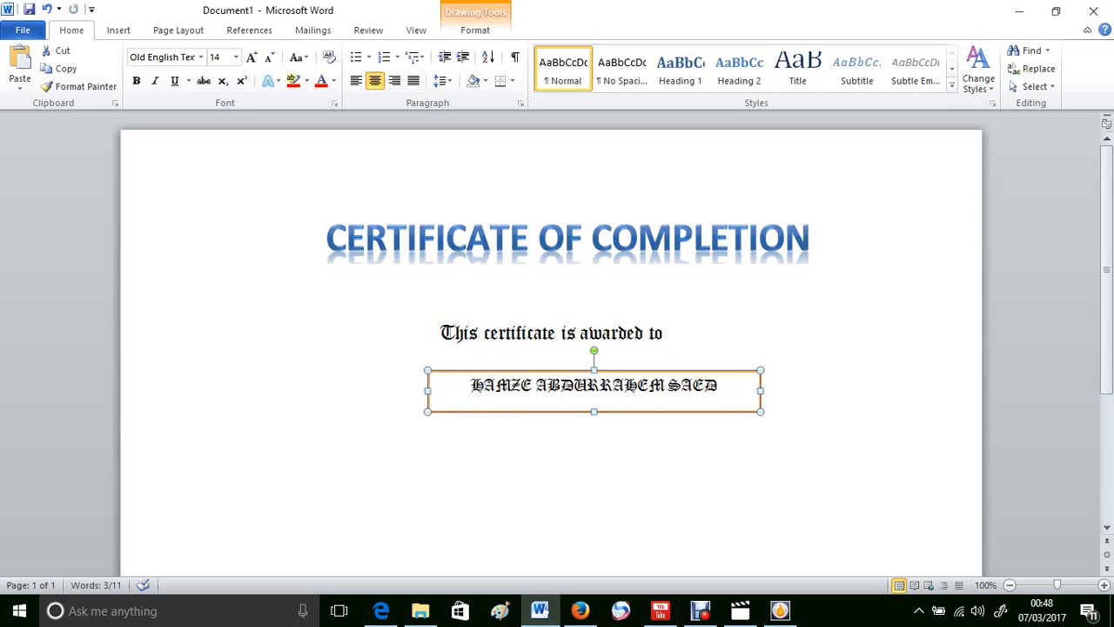
{"action": "left_click", "coordinate": [441, 332]}
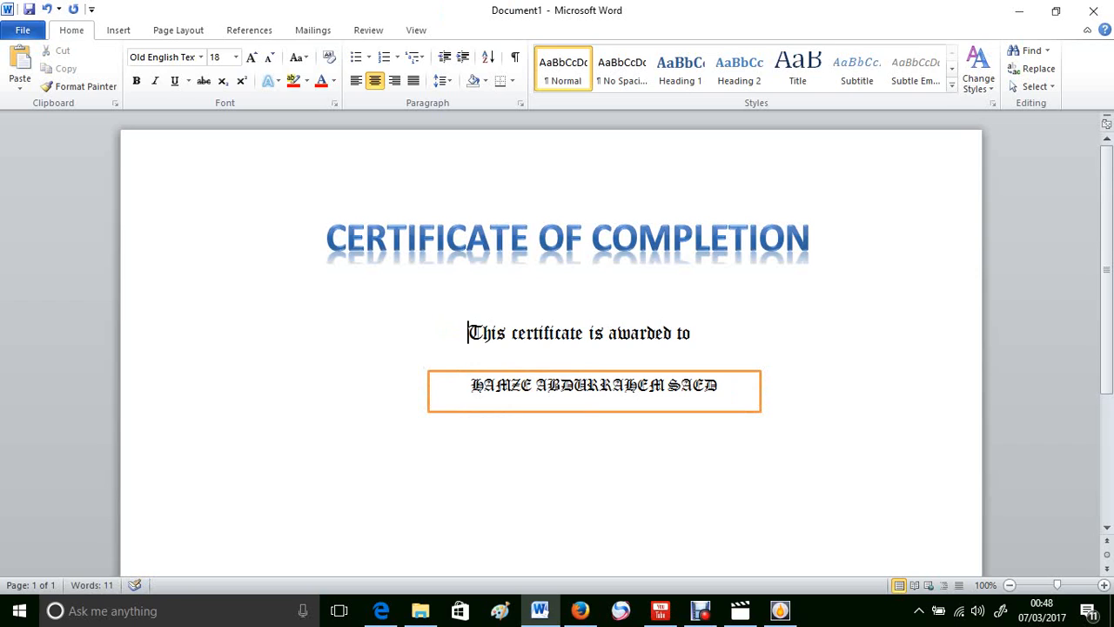
{"action": "left_click", "coordinate": [413, 332]}
{"action": "left_click", "coordinate": [697, 332]}
{"action": "left_click", "coordinate": [717, 385]}
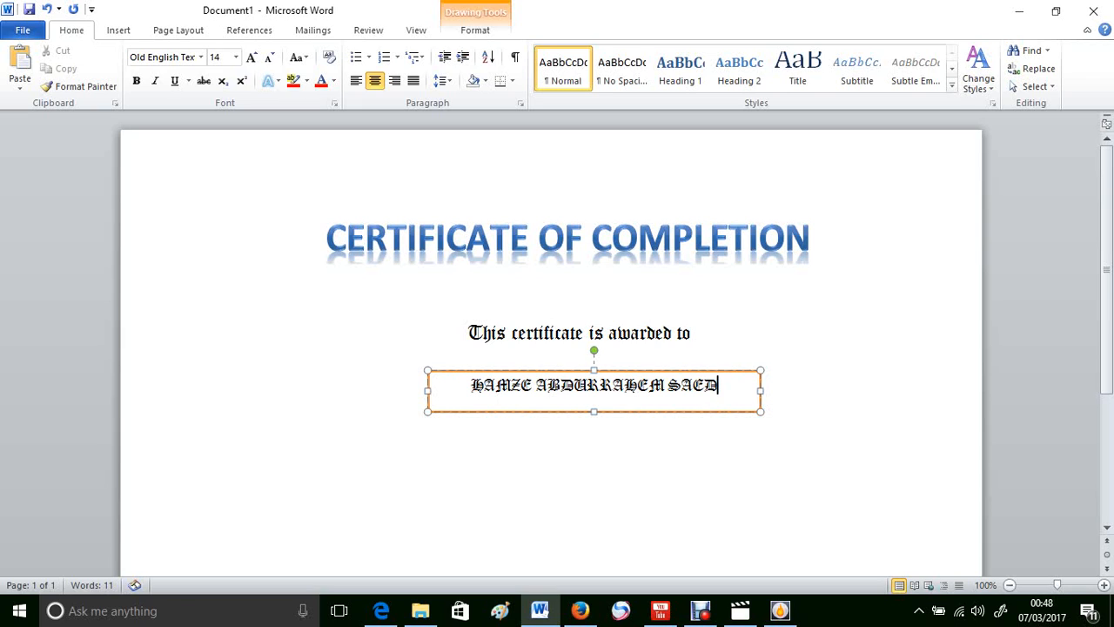
{"action": "left_click", "coordinate": [697, 332]}
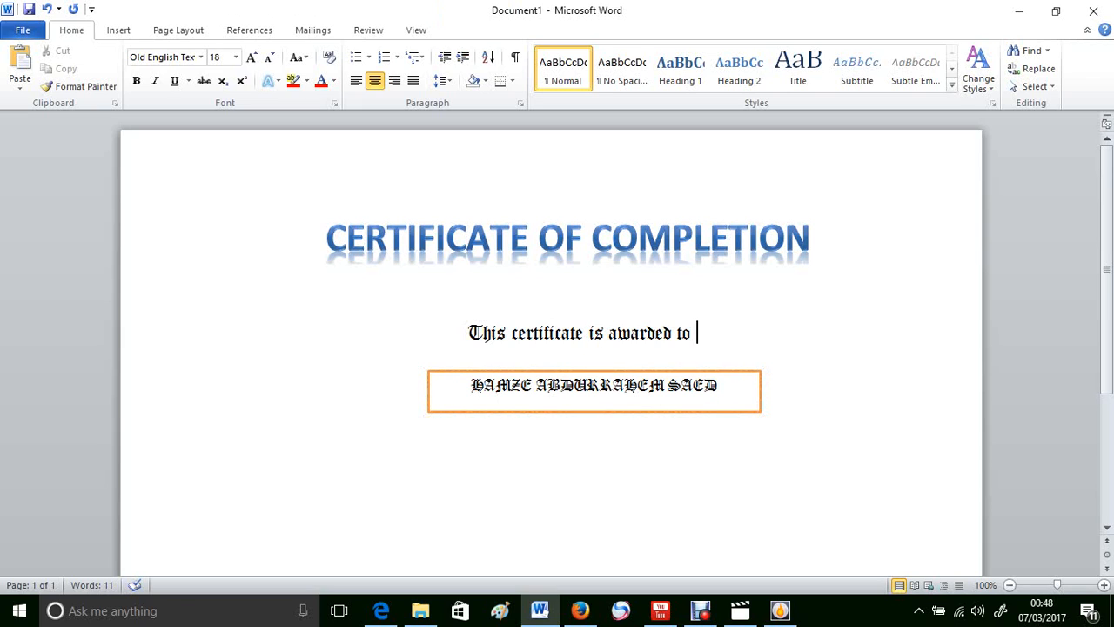
{"action": "left_click", "coordinate": [768, 371]}
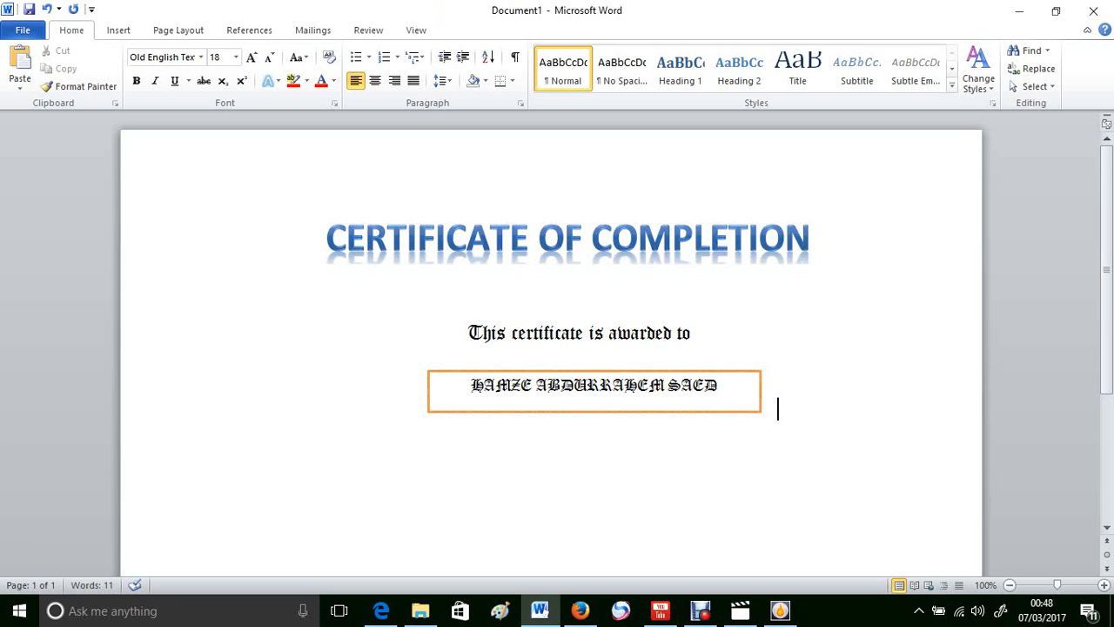
{"action": "key", "text": "ctrl+e"}
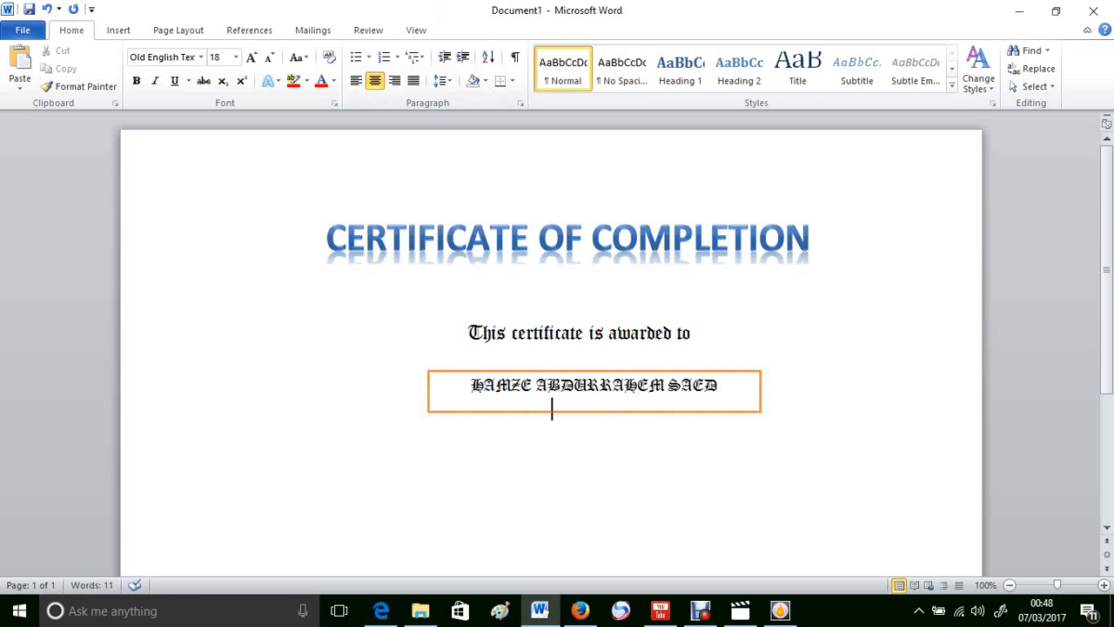
Step: Insert a blank line after 'This certificate is awarded to', pushing the name box down
{"action": "left_click", "coordinate": [587, 384]}
{"action": "key", "text": "ctrl+a"}
{"action": "key", "text": "Escape"}
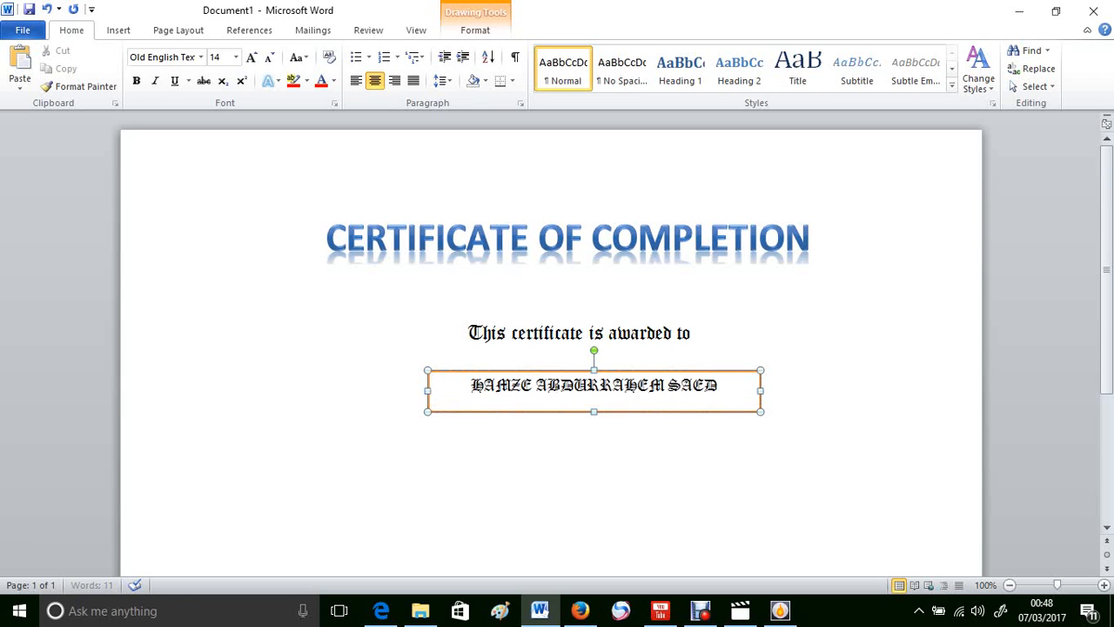
{"action": "key", "text": "Escape"}
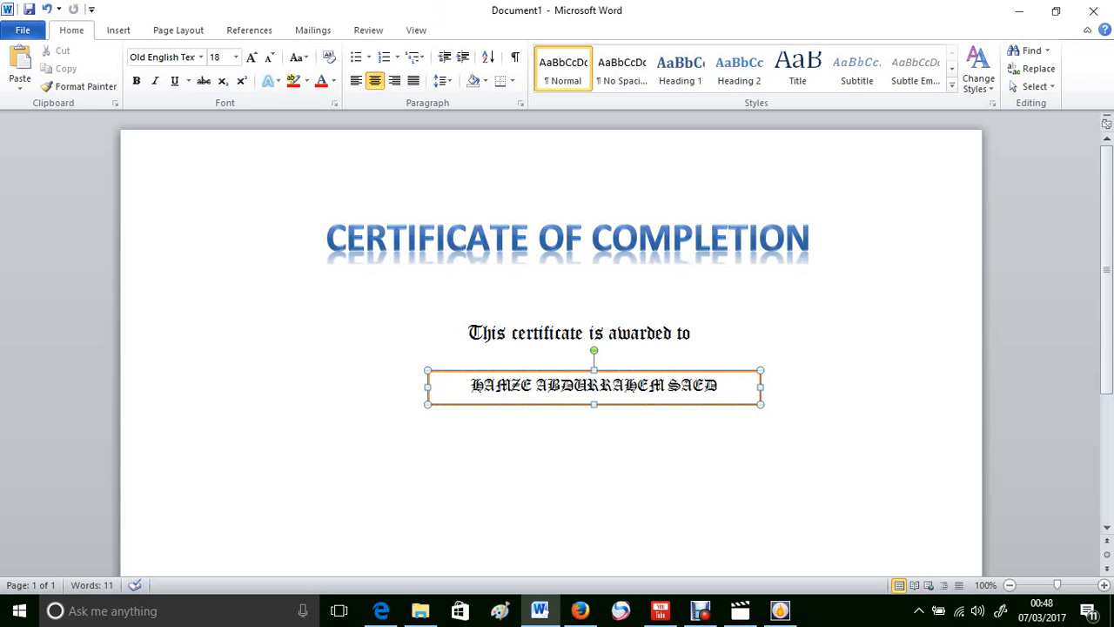
{"action": "left_click", "coordinate": [593, 404]}
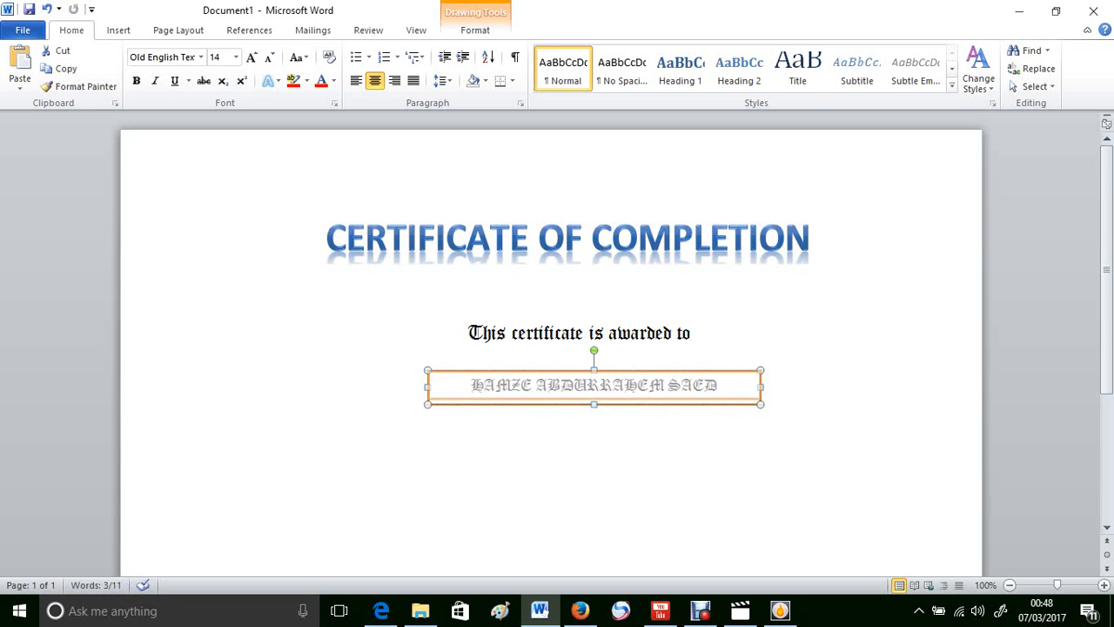
{"action": "left_click", "coordinate": [551, 409]}
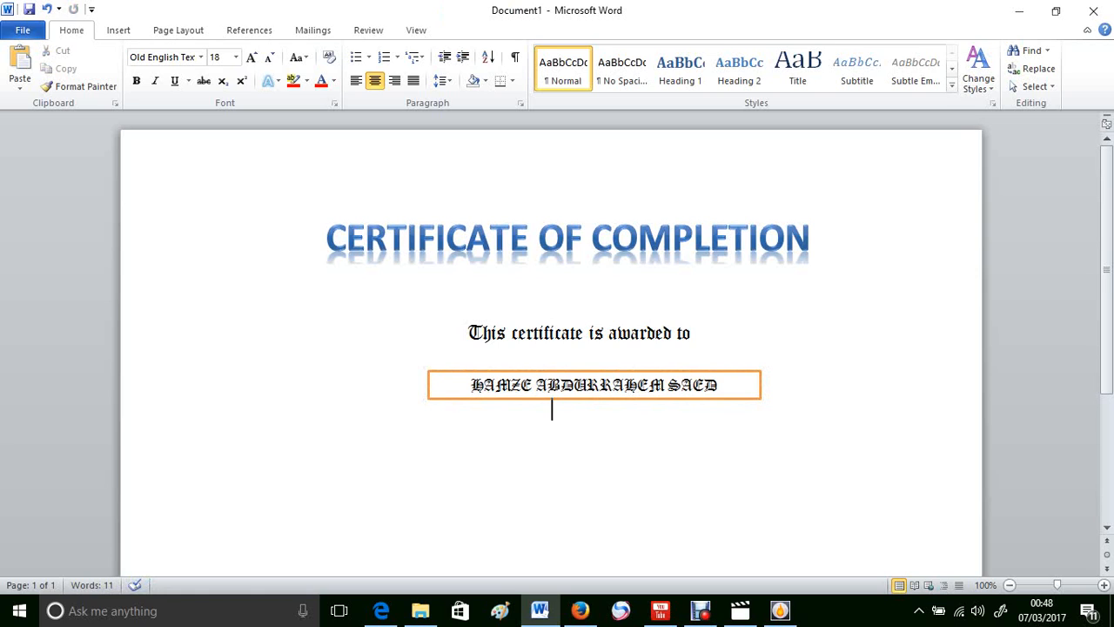
{"action": "left_click", "coordinate": [697, 332]}
{"action": "key", "text": "Return"}
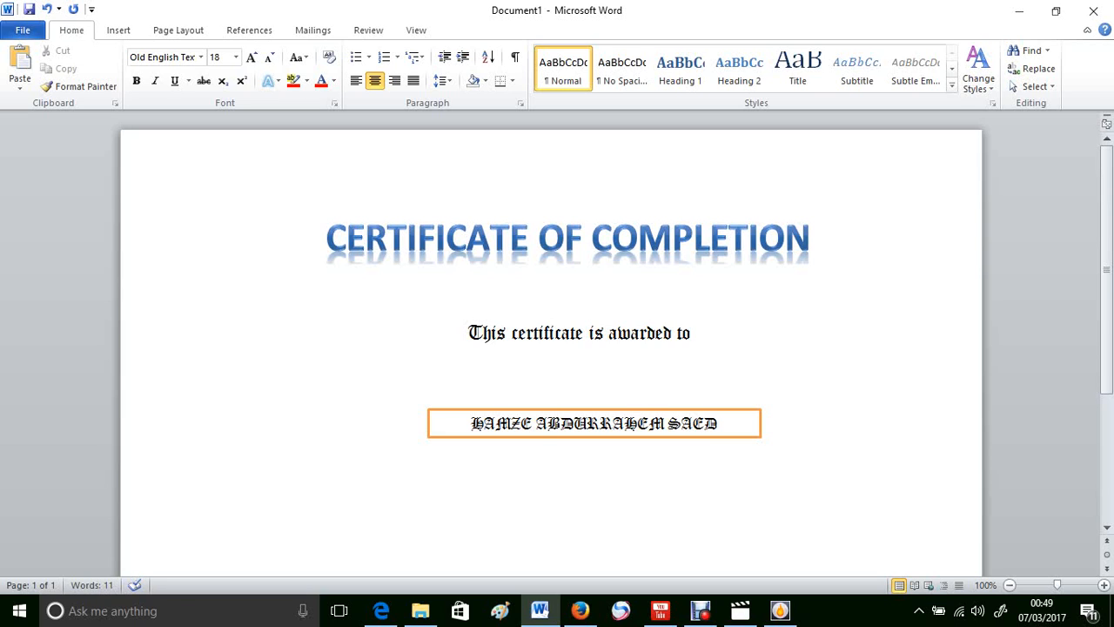
{"action": "scroll", "coordinate": [550, 349], "scroll_direction": "down", "scroll_amount": 2}
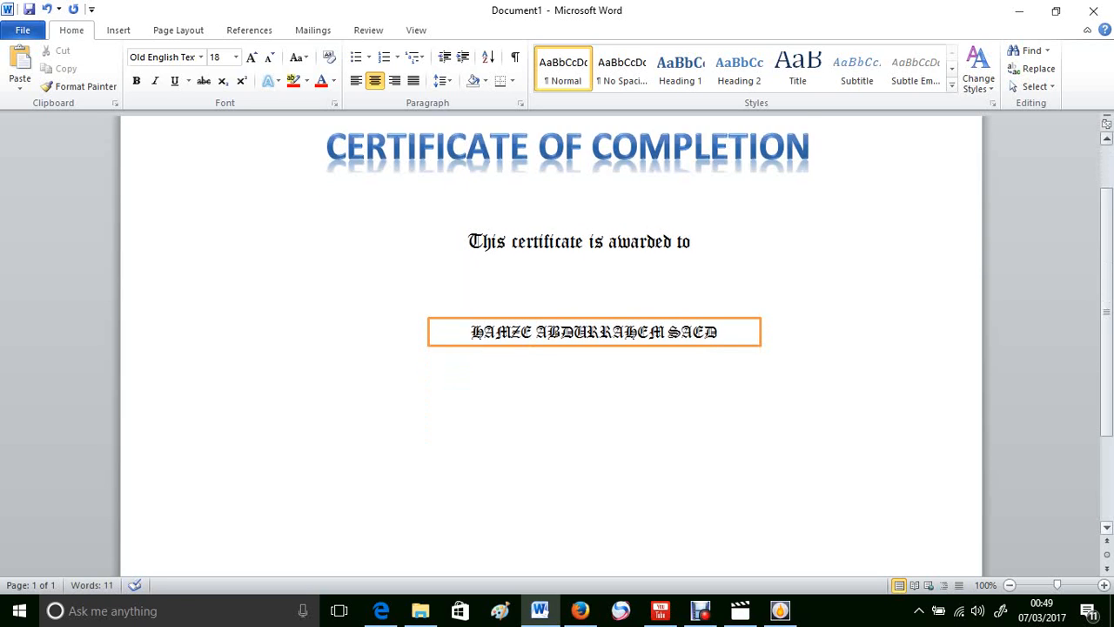
{"action": "left_click_drag", "start_coordinate": [1106, 312], "coordinate": [1106, 324]}
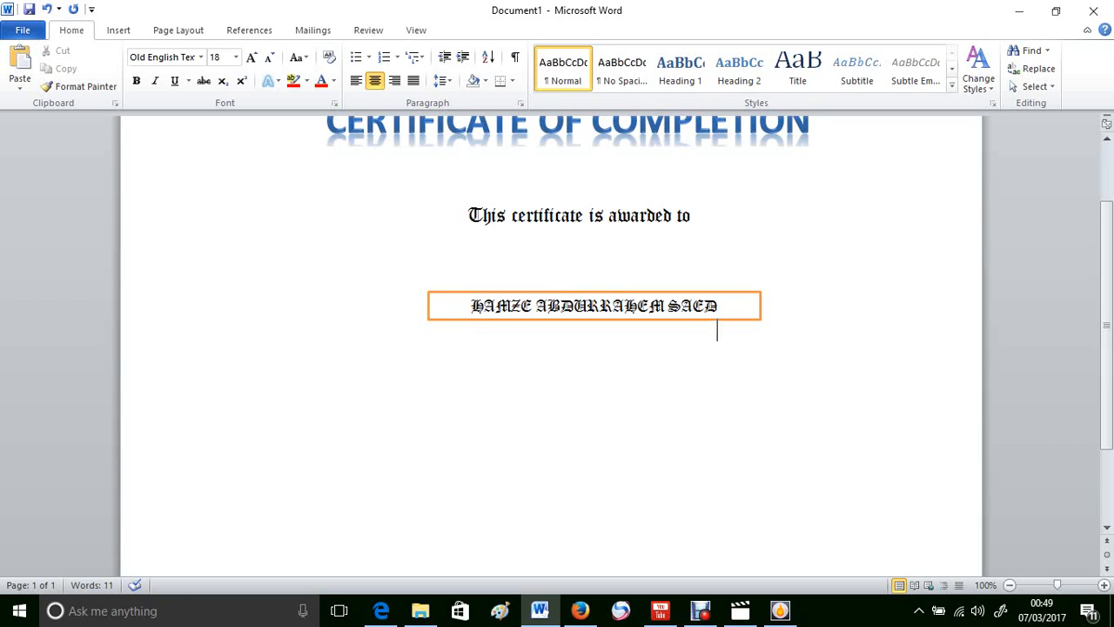
Step: Type 'HE ACHIEVED ALL THE REQUIREMENTS NEEDE' on the centred line below the name box
{"action": "left_click", "coordinate": [552, 331]}
{"action": "type", "text": "HE ACH"}
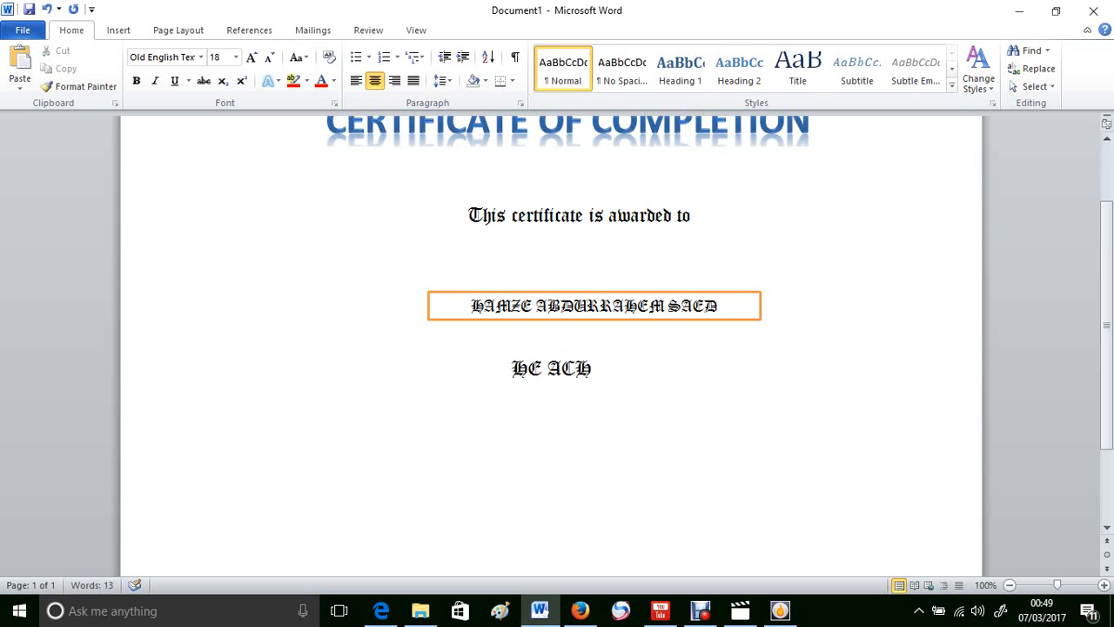
{"action": "type", "text": "IEVED "}
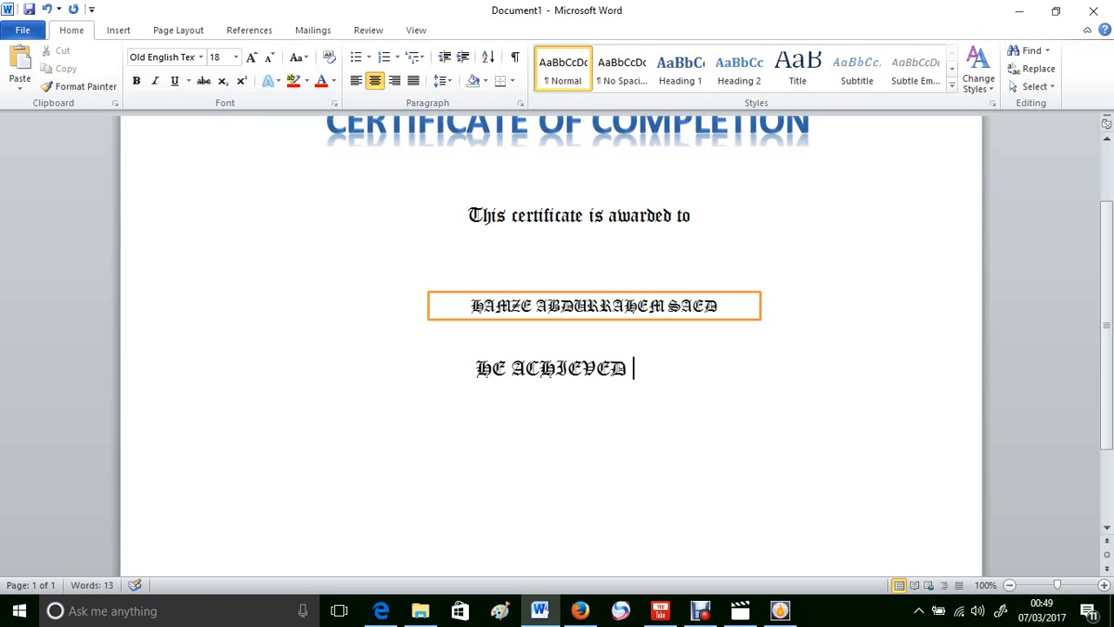
{"action": "type", "text": "ALL "}
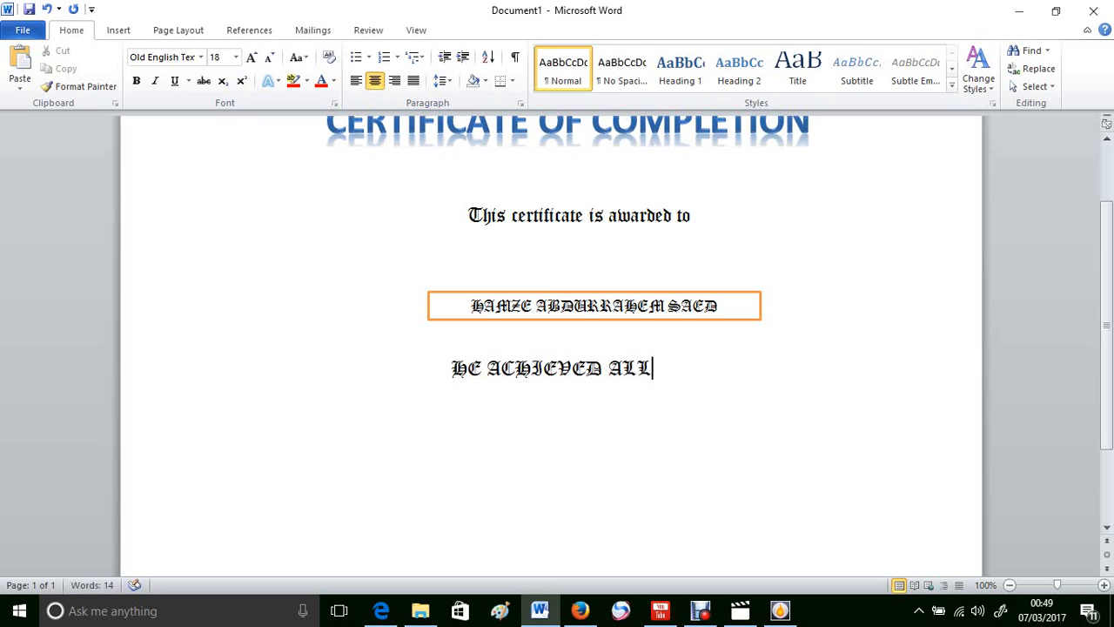
{"action": "type", "text": "THE"}
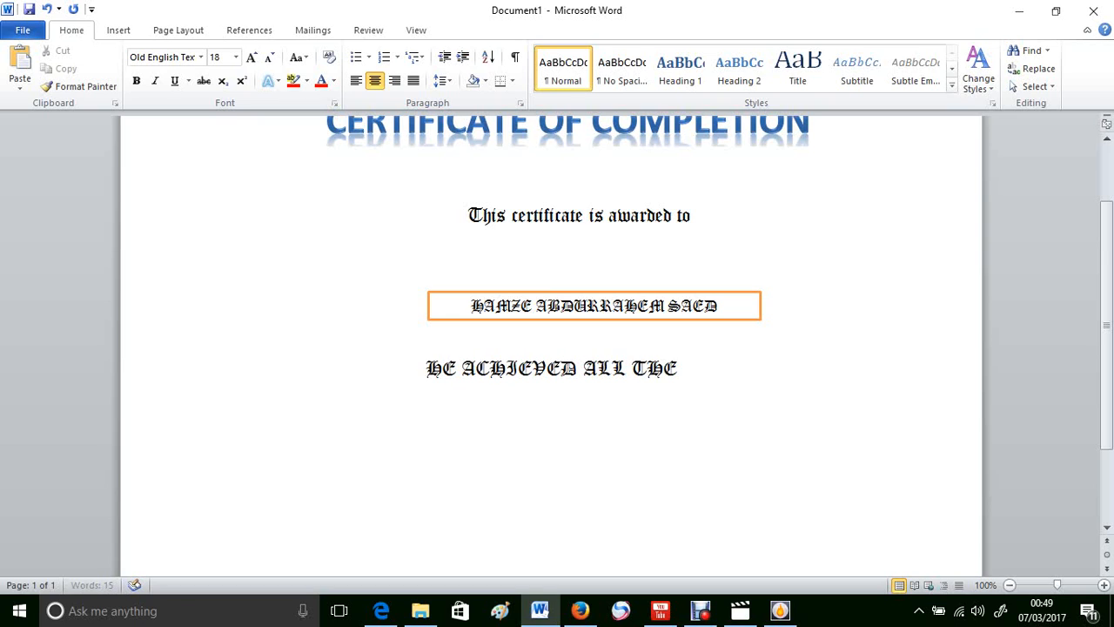
{"action": "type", "text": " REQU"}
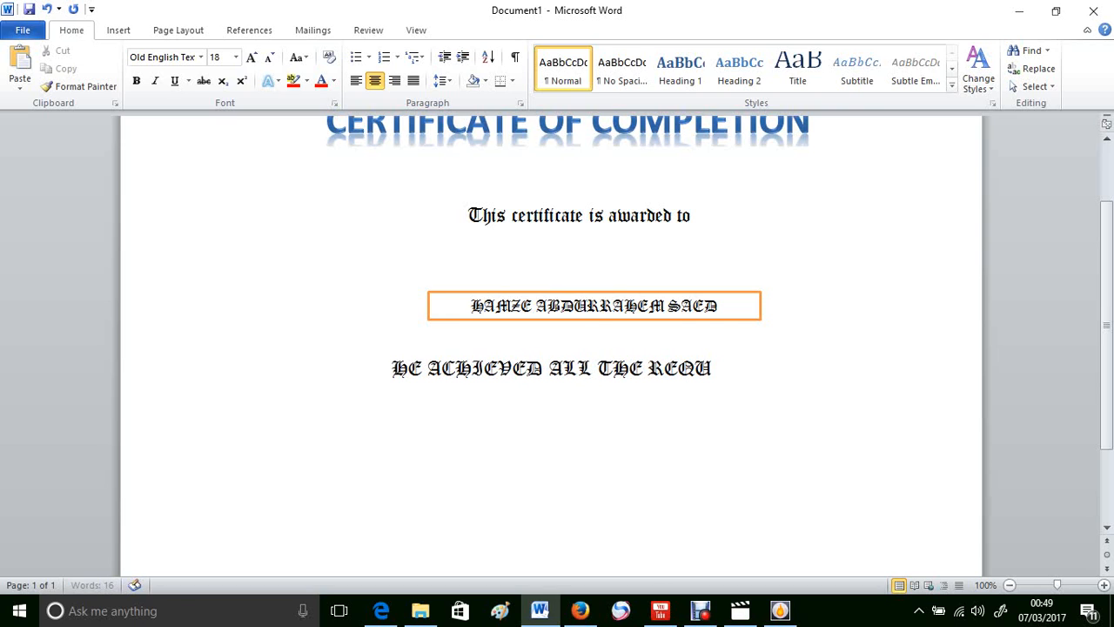
{"action": "type", "text": "IR"}
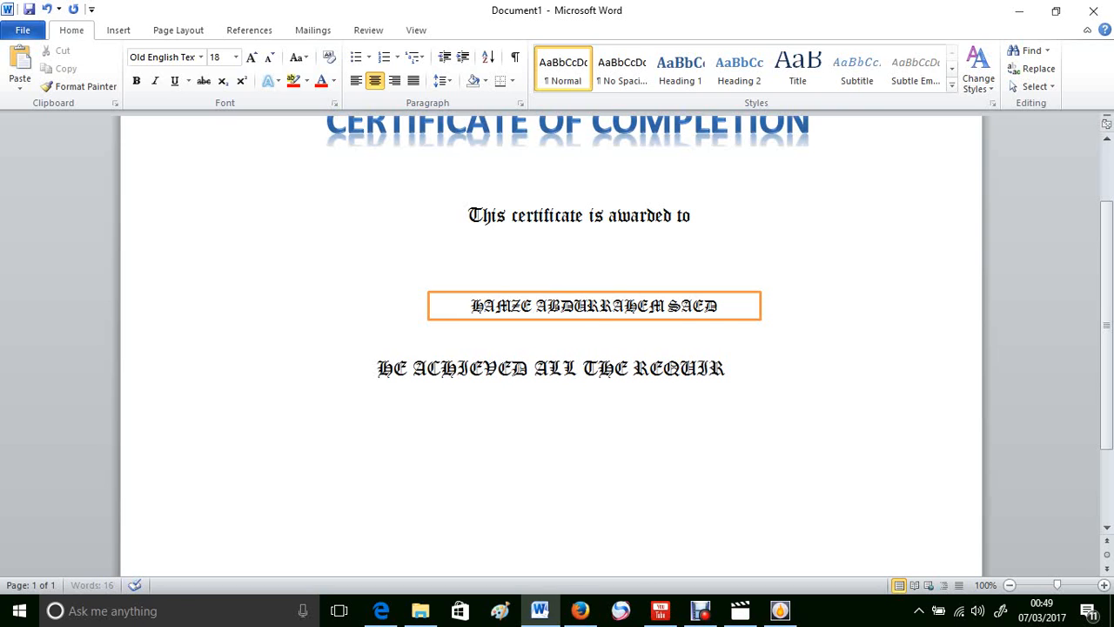
{"action": "type", "text": "EMEN"}
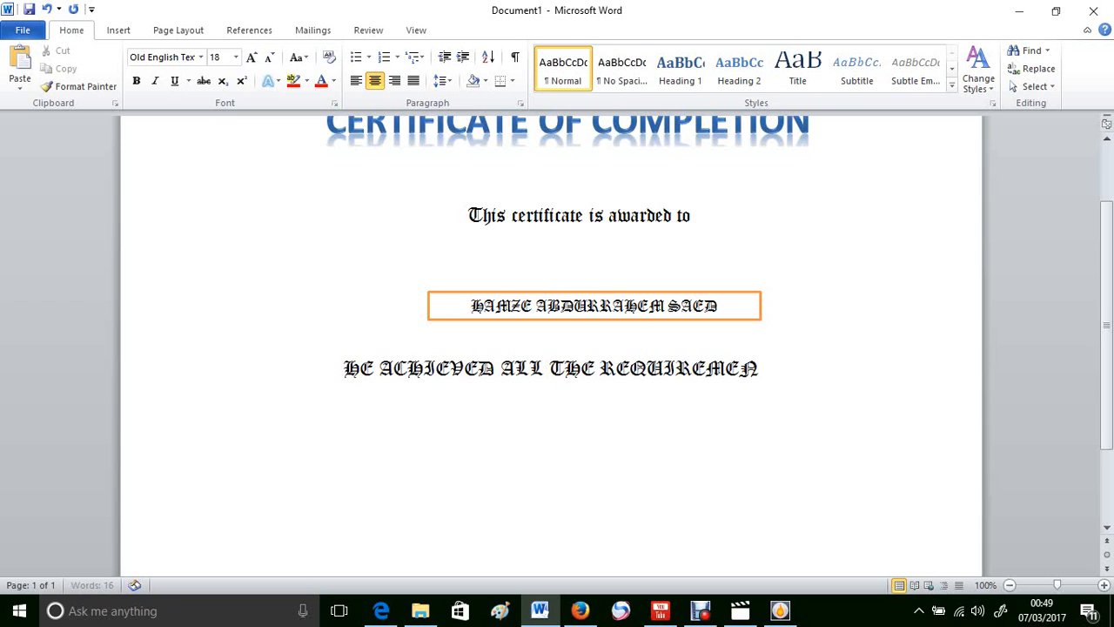
{"action": "type", "text": "TS"}
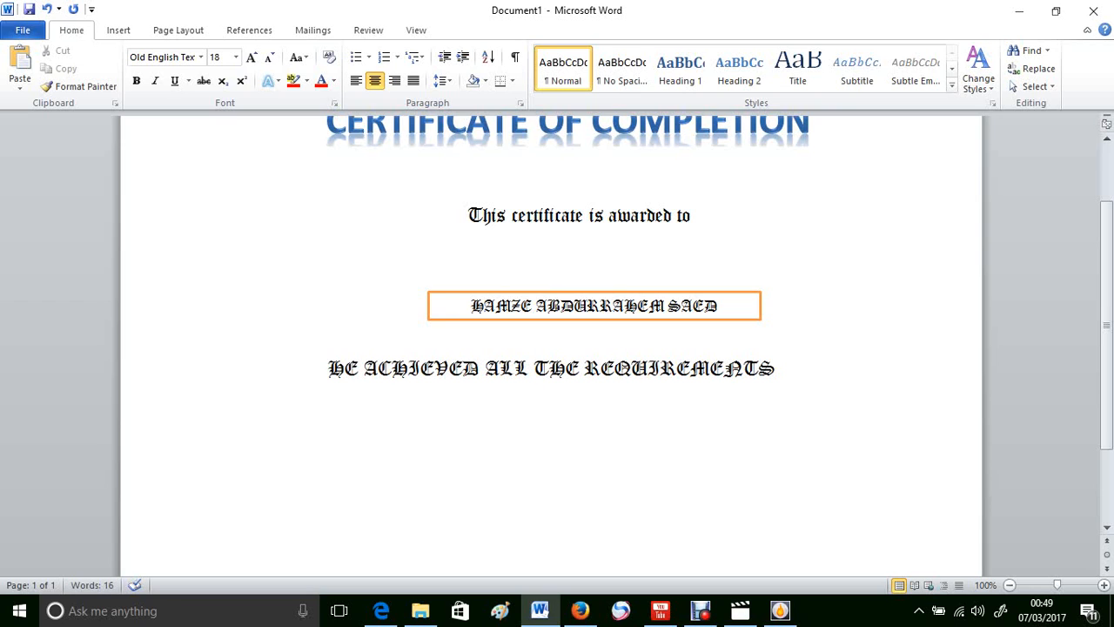
{"action": "type", "text": " NEE"}
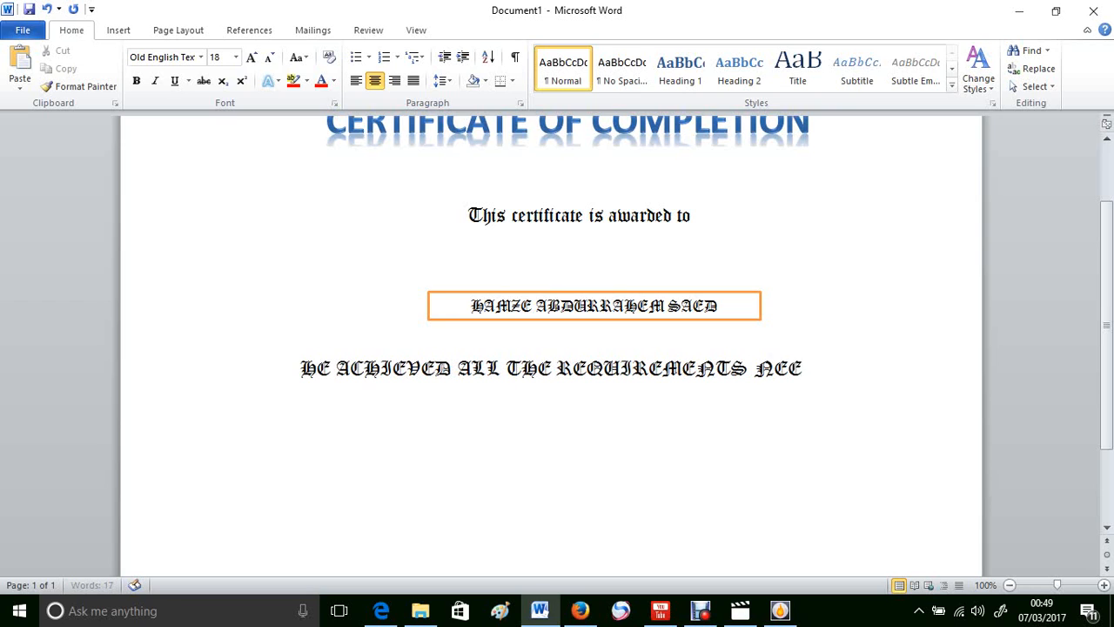
{"action": "type", "text": "DE"}
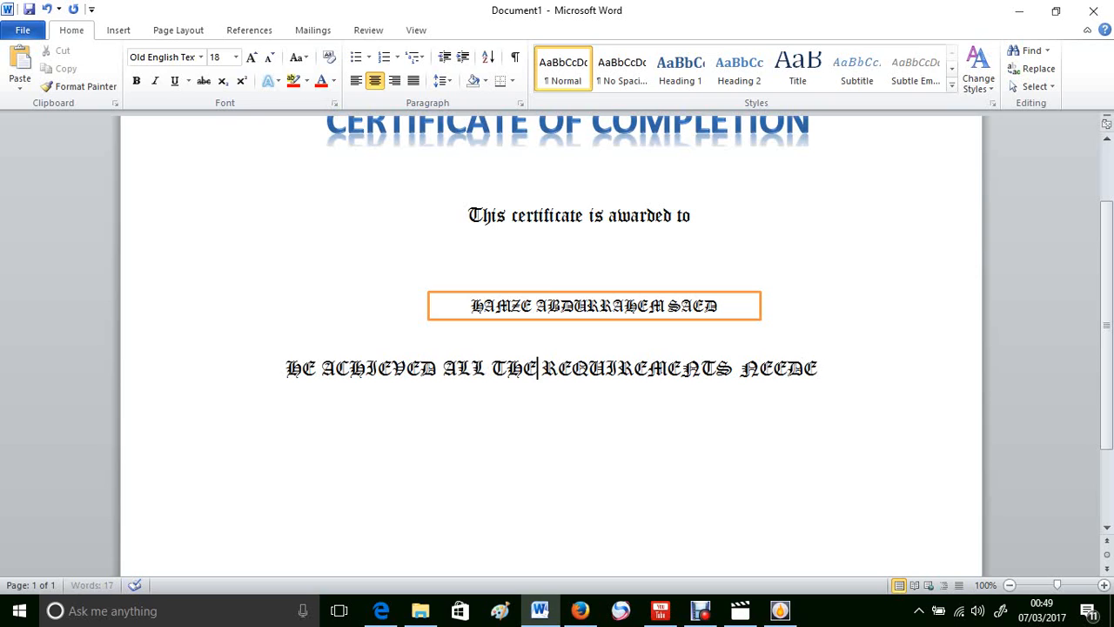
{"action": "left_click", "coordinate": [286, 368]}
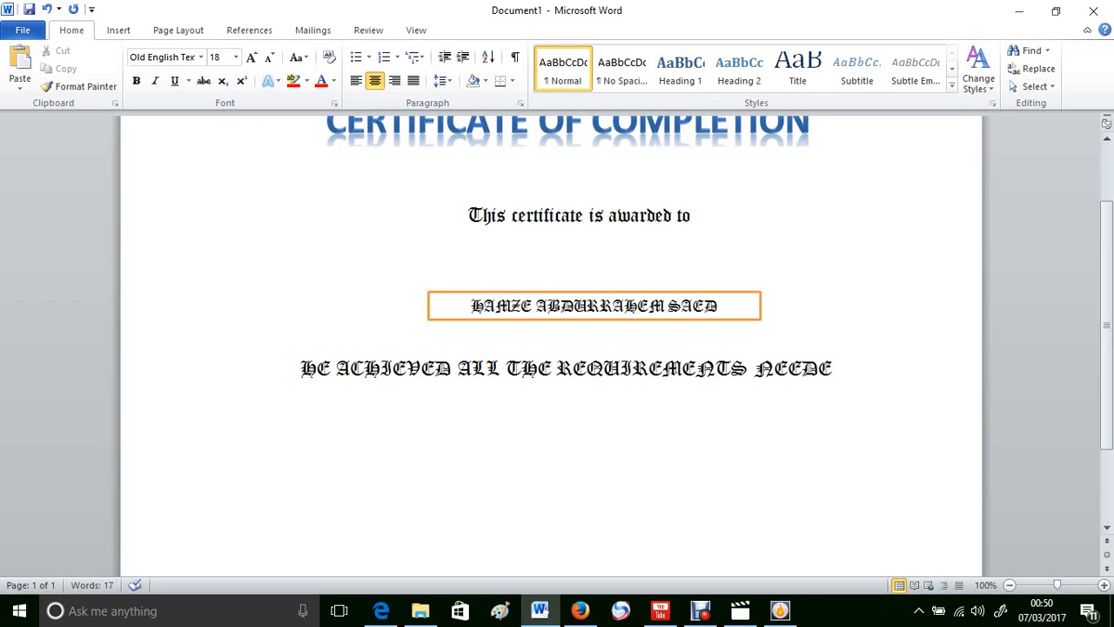
{"action": "left_click", "coordinate": [858, 368]}
Step: On a new line in Arial Black, type CHAIRMAN and select the word
{"action": "key", "text": "Return"}
{"action": "double_click", "coordinate": [201, 57]}
{"action": "left_click", "coordinate": [201, 57]}
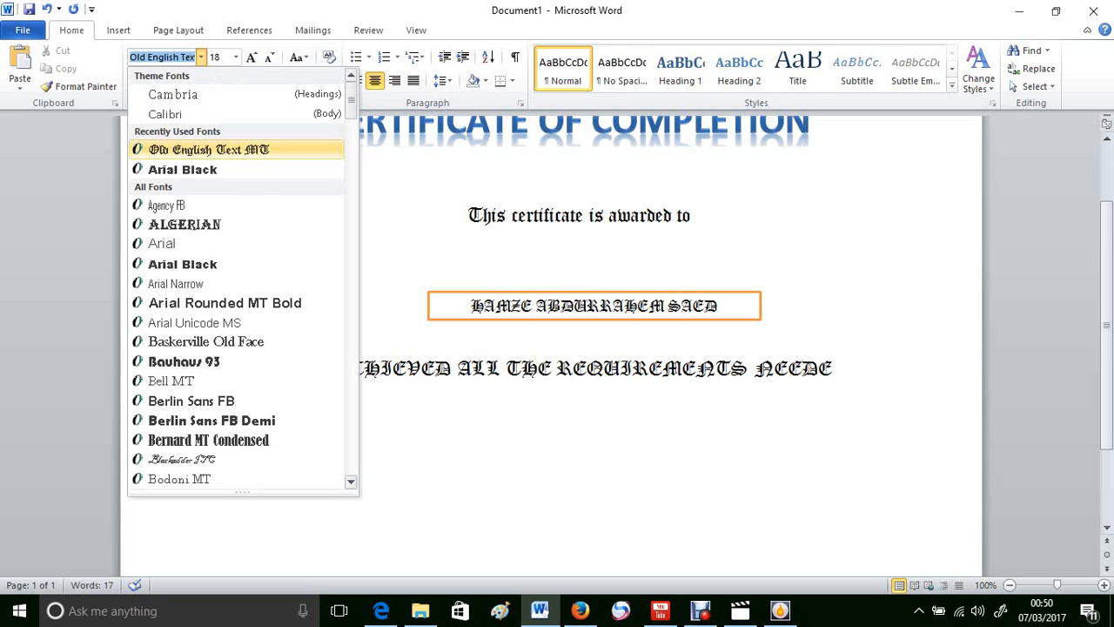
{"action": "key", "text": "Down"}
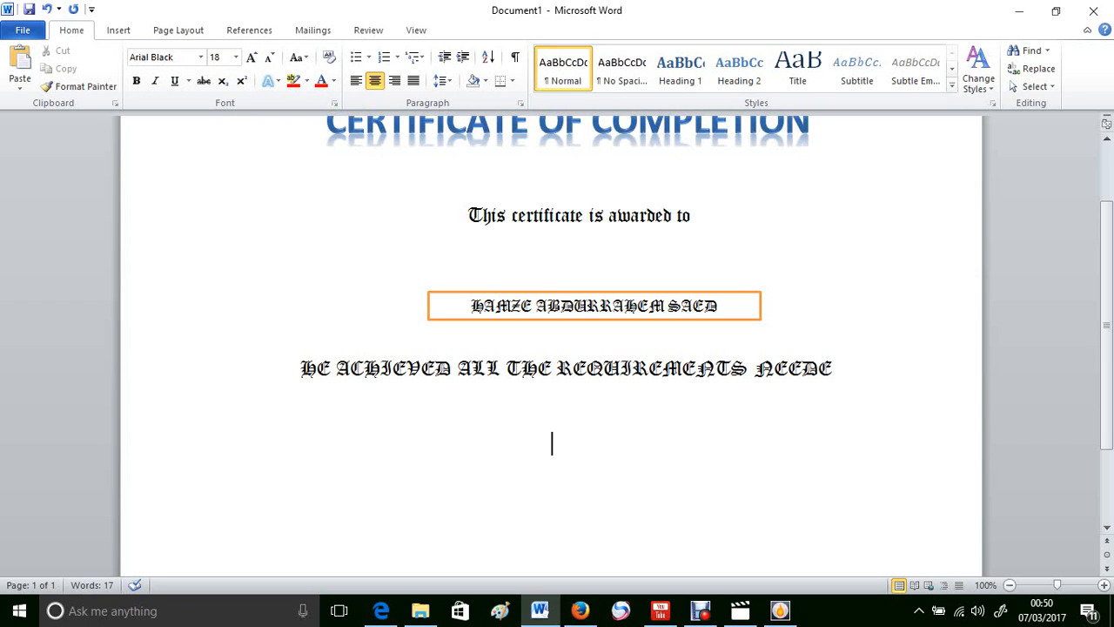
{"action": "type", "text": "CHAIRMAN"}
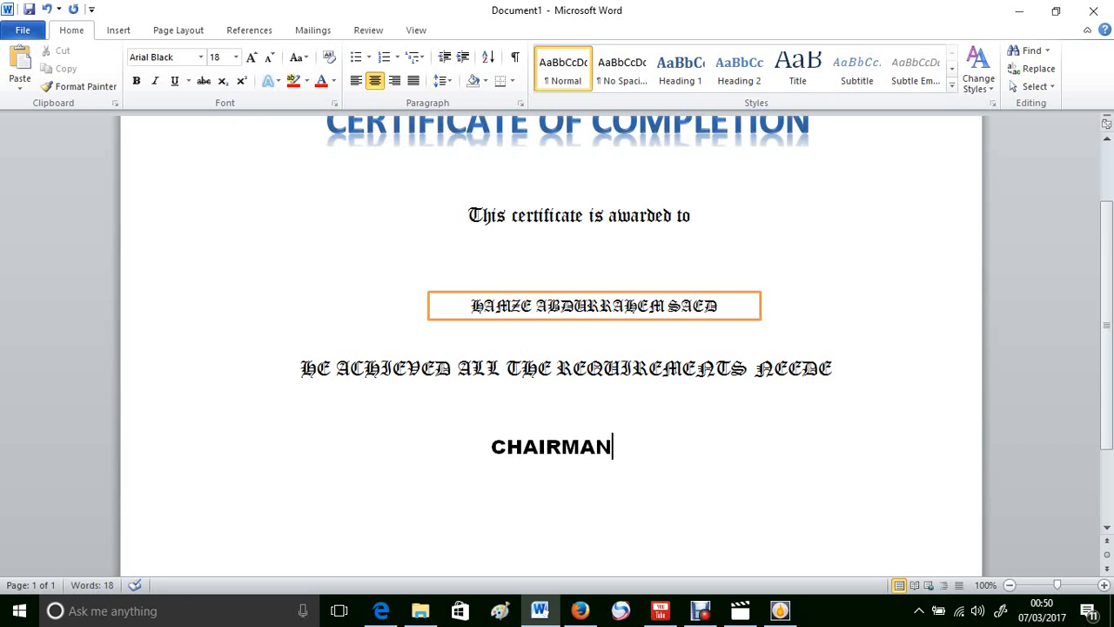
{"action": "key", "text": "shift+Right"}
{"action": "key", "text": "shift+Left"}
{"action": "key", "text": "shift+Left"}
{"action": "key", "text": "shift+Left"}
{"action": "key", "text": "shift+Left"}
{"action": "key", "text": "shift+Left"}
{"action": "key", "text": "shift+Left"}
{"action": "key", "text": "shift+Left"}
{"action": "key", "text": "shift+Left"}
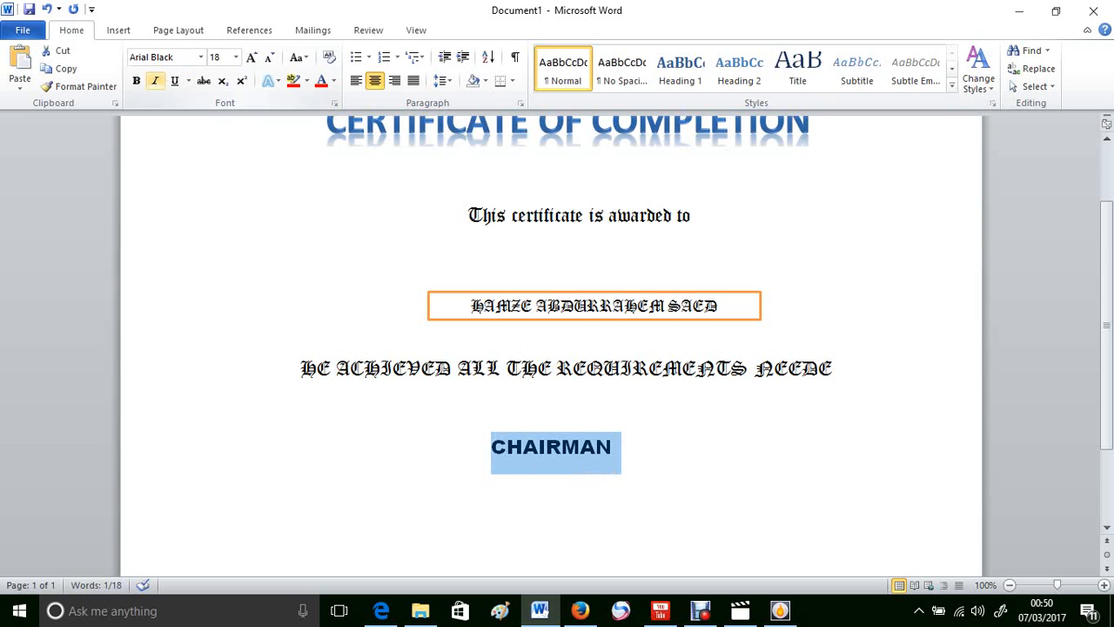
Step: Make CHAIRMAN bold with a grey Linear Diagonal gradient font colour
{"action": "left_click", "coordinate": [136, 81]}
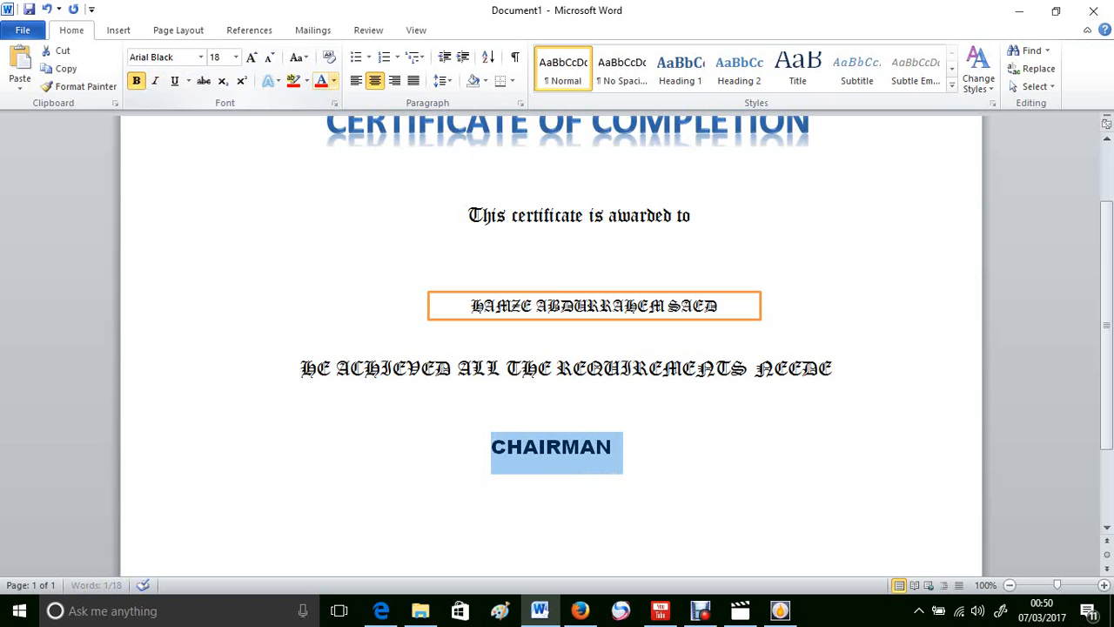
{"action": "left_click", "coordinate": [333, 81]}
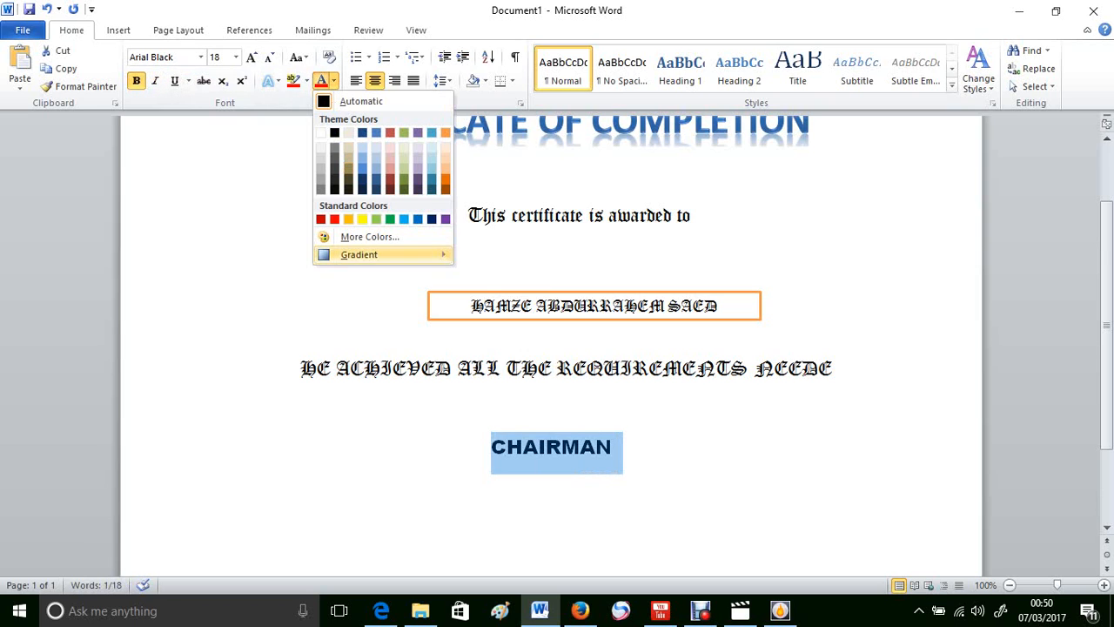
{"action": "mouse_move", "coordinate": [366, 254]}
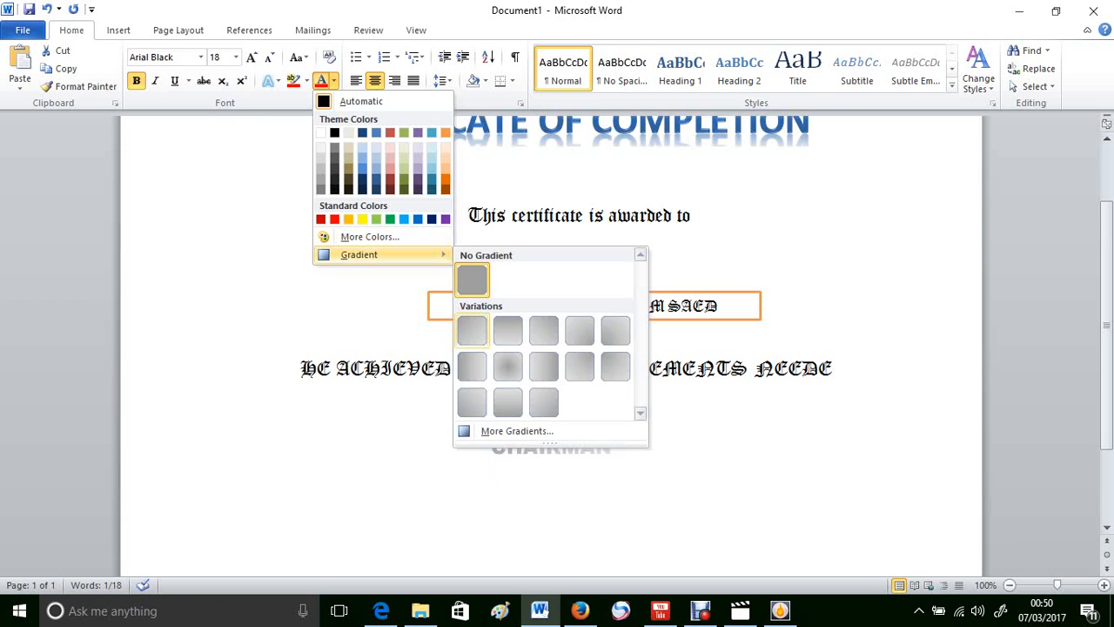
{"action": "left_click", "coordinate": [471, 330]}
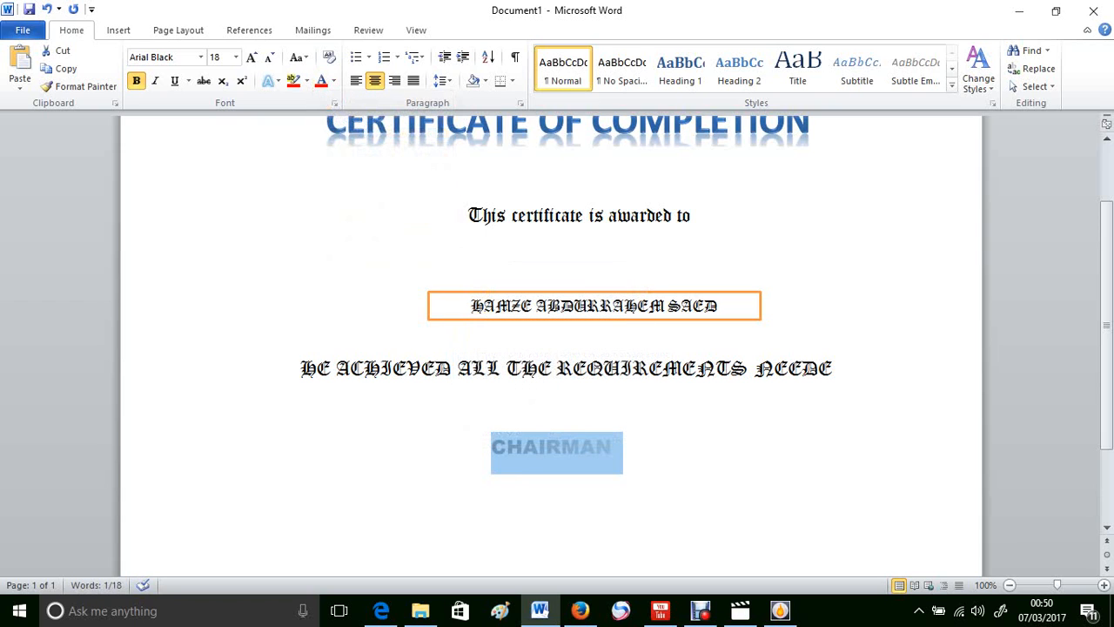
{"action": "left_click", "coordinate": [646, 446]}
{"action": "left_click", "coordinate": [492, 446]}
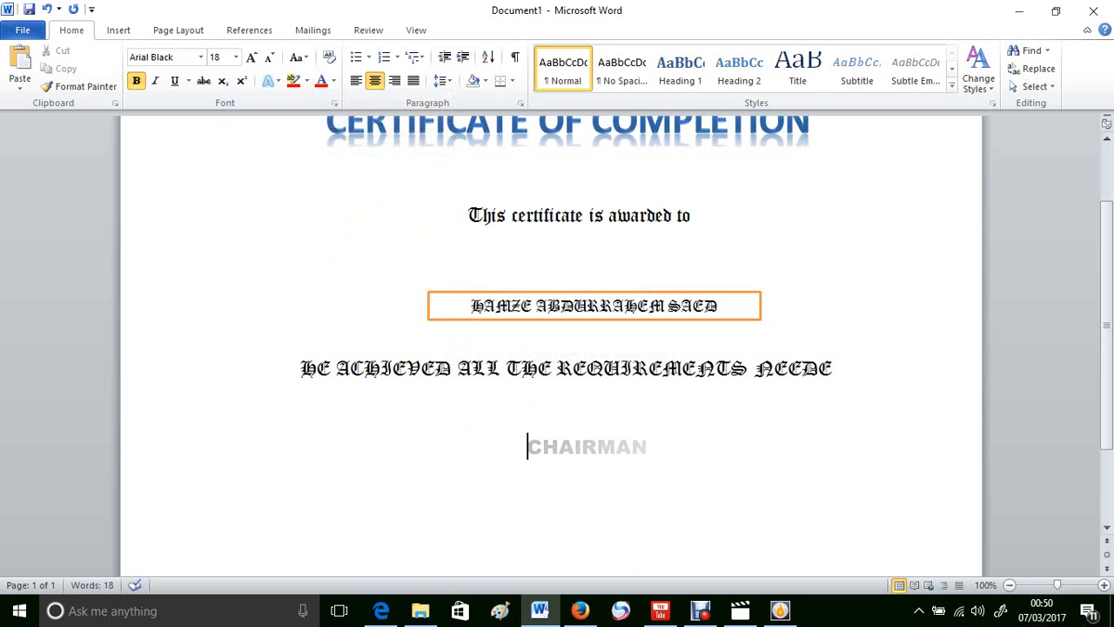
Step: Complete the word NEEDED at the end of the requirements line
{"action": "left_click", "coordinate": [832, 368]}
{"action": "type", "text": "D"}
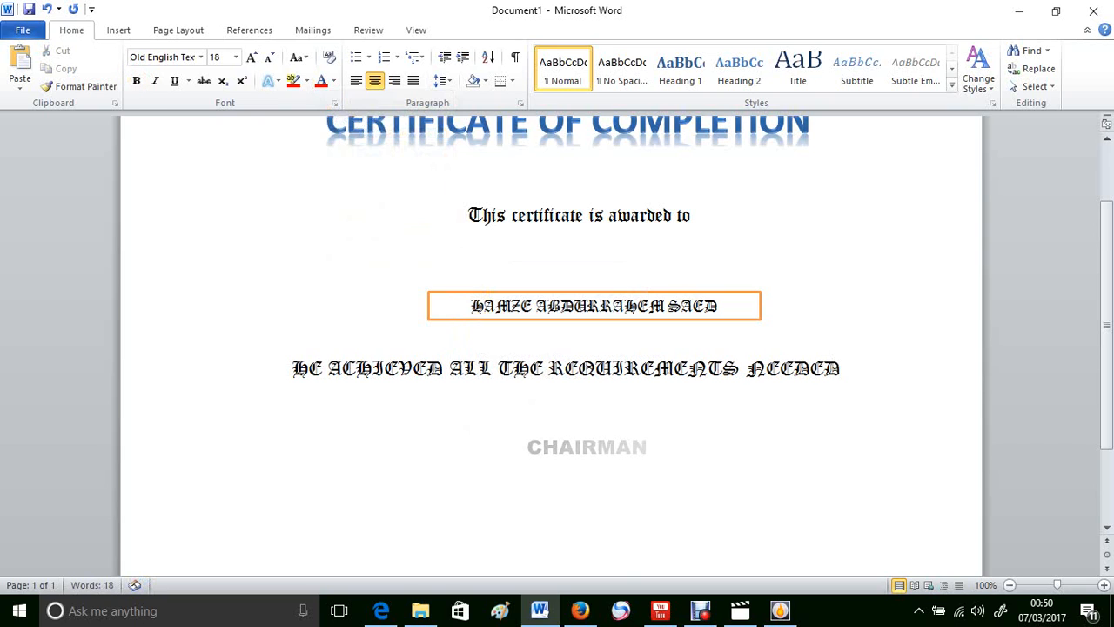
{"action": "left_click", "coordinate": [711, 446]}
{"action": "scroll", "coordinate": [551, 339], "scroll_direction": "down", "scroll_amount": 3}
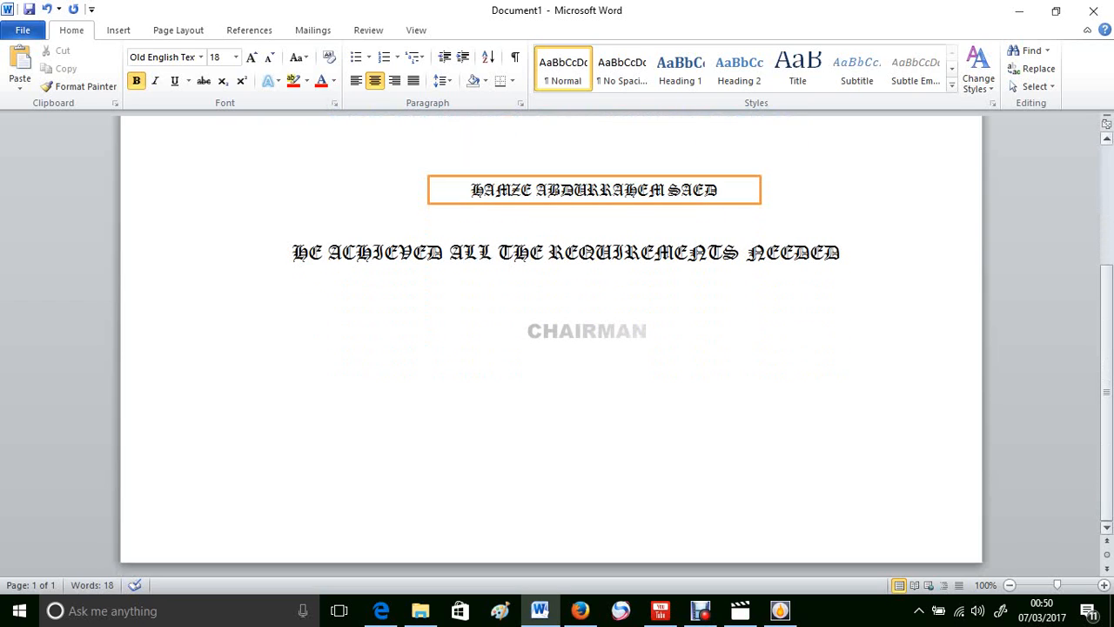
{"action": "scroll", "coordinate": [550, 340], "scroll_direction": "up", "scroll_amount": 3}
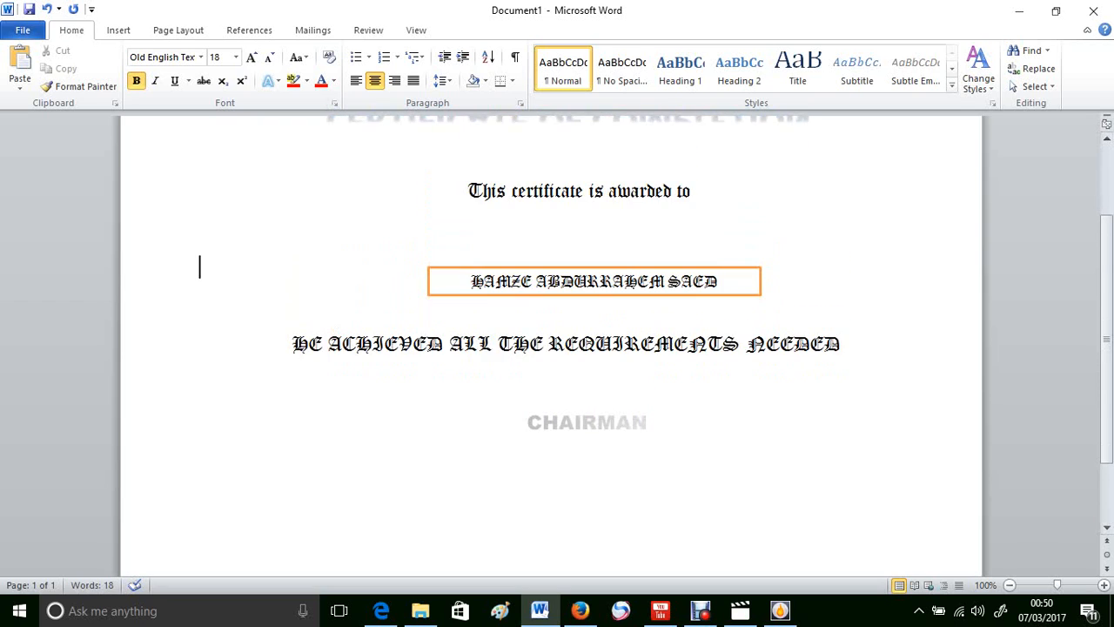
Step: Add two blank lines above the requirements line and one above CHAIRMAN
{"action": "left_click", "coordinate": [551, 304]}
{"action": "key", "text": "Return"}
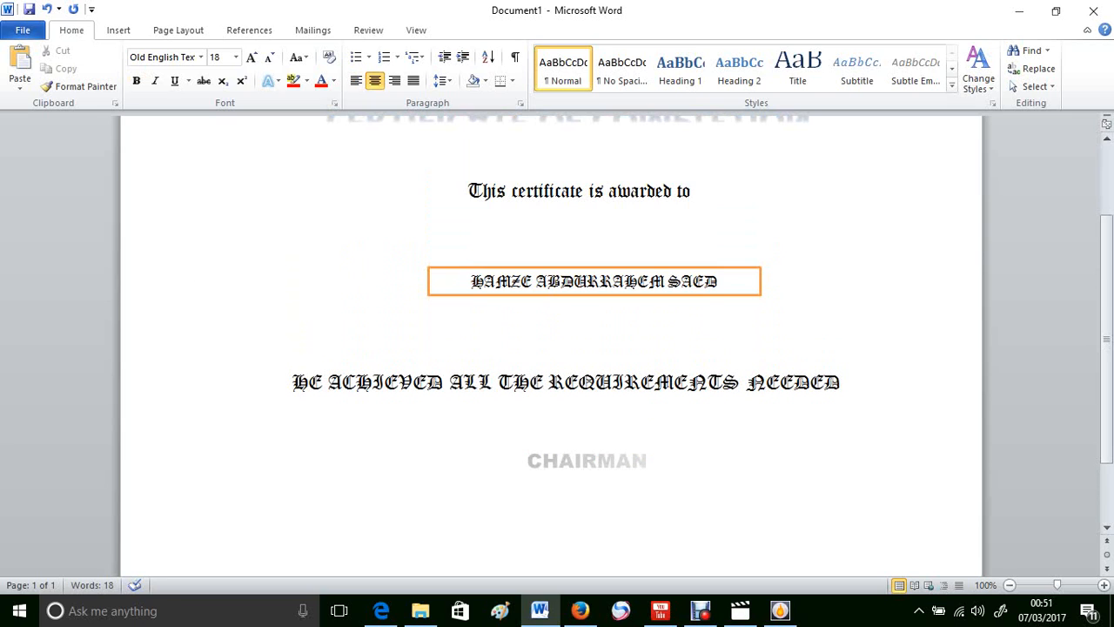
{"action": "key", "text": "Return"}
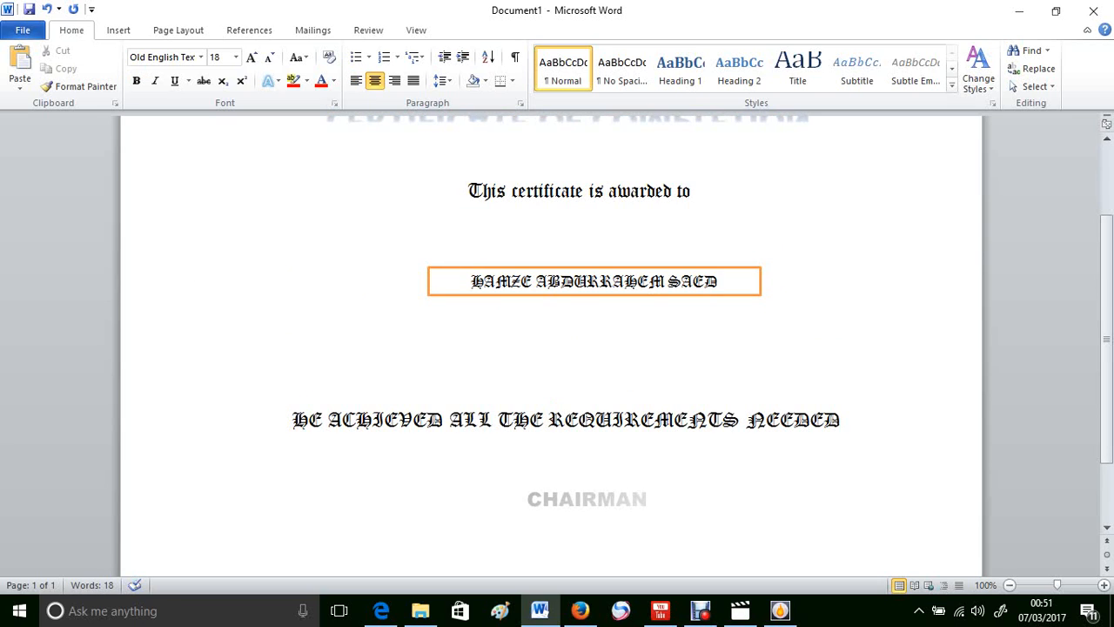
{"action": "left_click", "coordinate": [552, 457]}
{"action": "key", "text": "Return"}
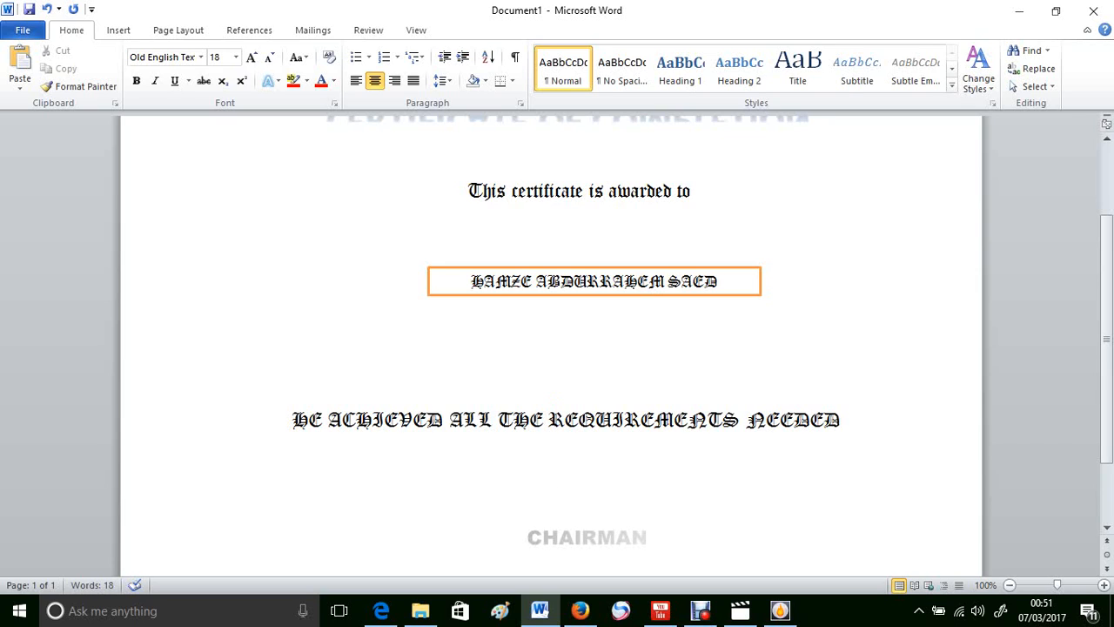
{"action": "left_click", "coordinate": [551, 228]}
Step: Apply the red apple art page border to the certificate and review it
{"action": "left_click", "coordinate": [179, 29]}
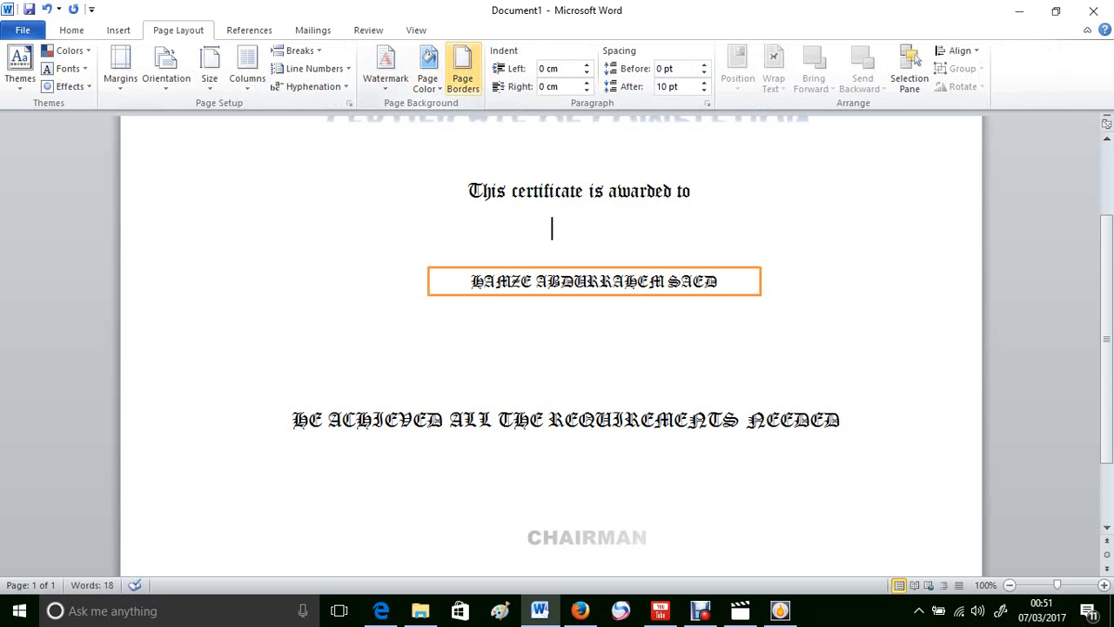
{"action": "left_click", "coordinate": [462, 79]}
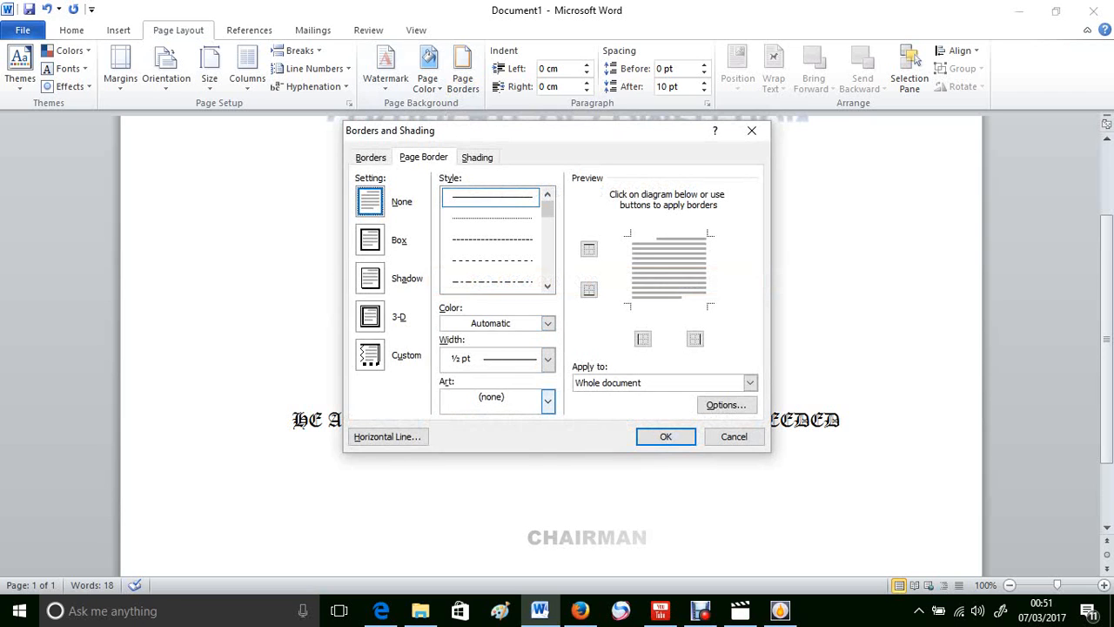
{"action": "left_click", "coordinate": [547, 400]}
{"action": "left_click", "coordinate": [490, 447]}
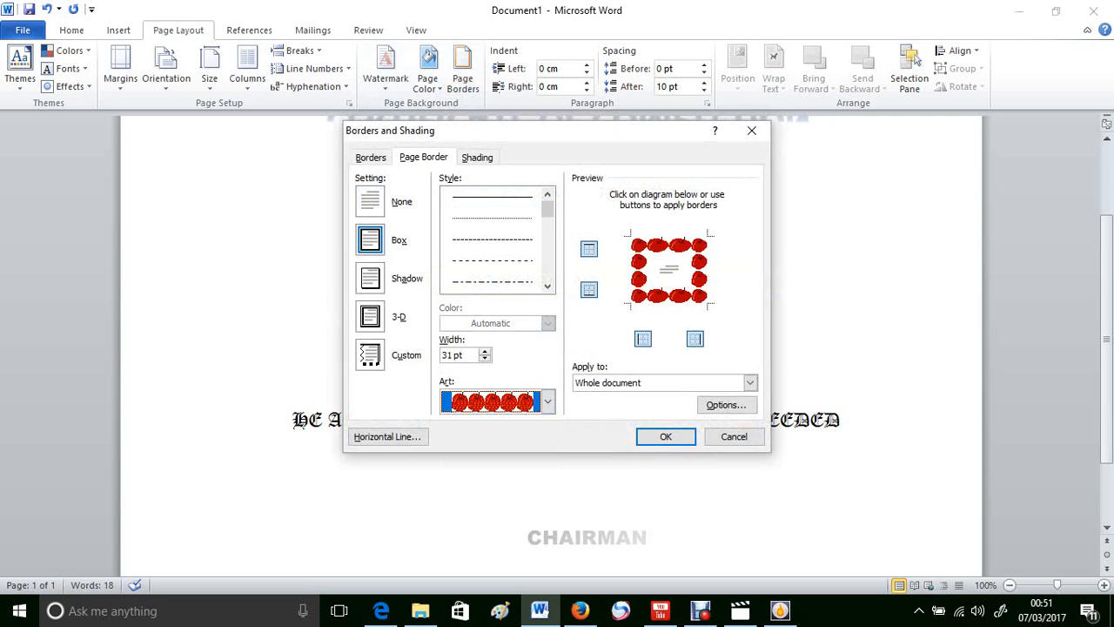
{"action": "key", "text": "alt+a"}
{"action": "key", "text": "Return"}
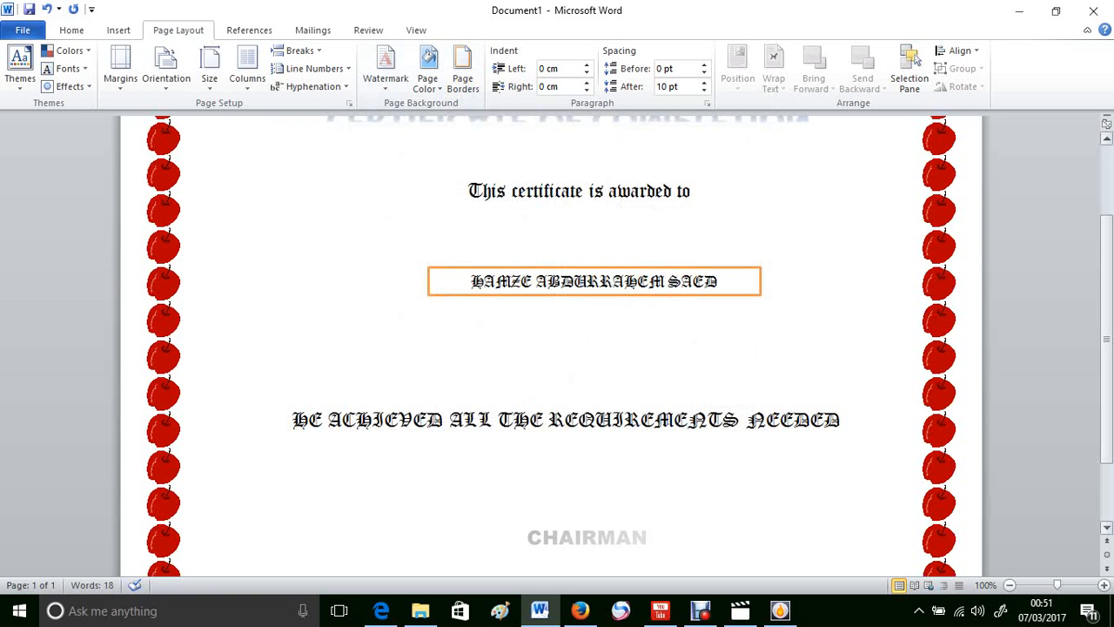
{"action": "scroll", "coordinate": [557, 348], "scroll_direction": "up", "scroll_amount": 1}
{"action": "scroll", "coordinate": [557, 348], "scroll_direction": "up", "scroll_amount": 2}
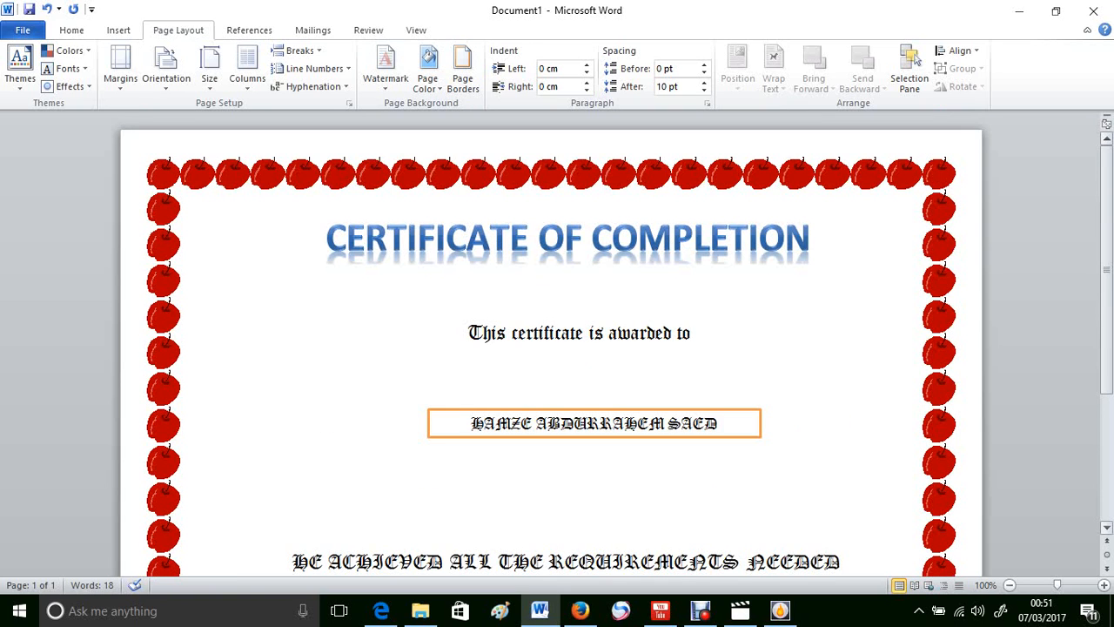
{"action": "scroll", "coordinate": [557, 348], "scroll_direction": "down", "scroll_amount": 5}
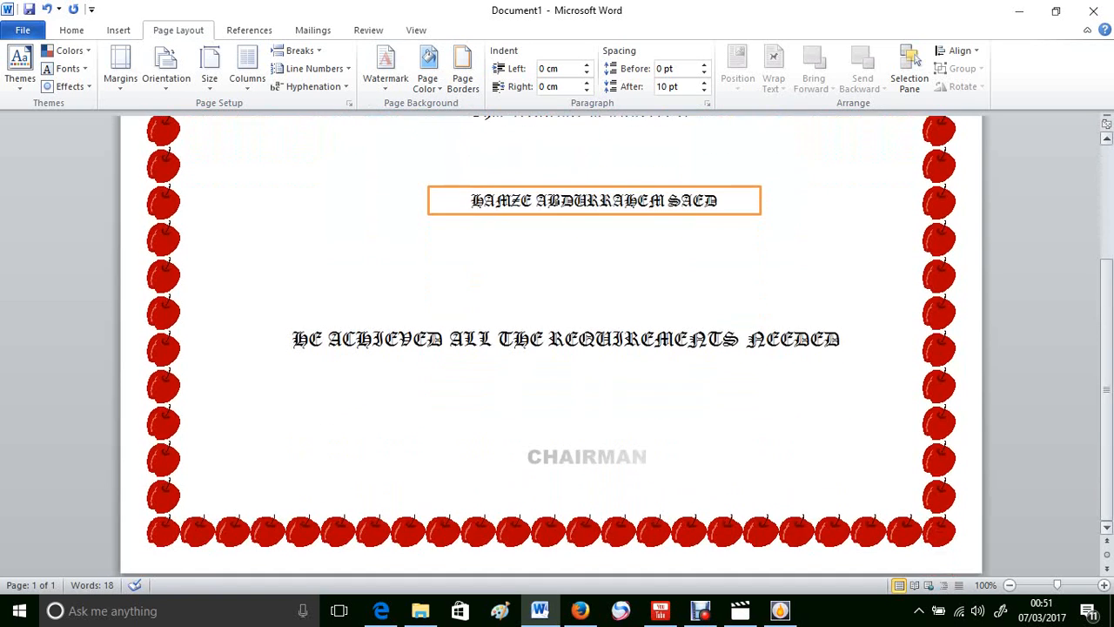
{"action": "scroll", "coordinate": [550, 347], "scroll_direction": "up", "scroll_amount": 5}
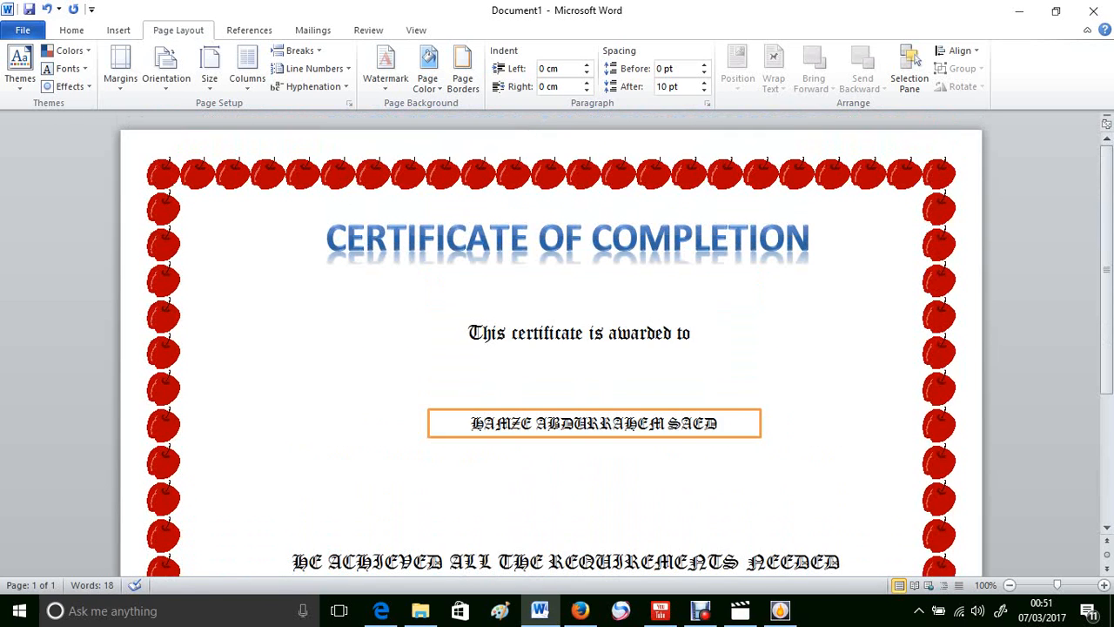
{"action": "left_click", "coordinate": [552, 371]}
Step: Browse through the page border art designs and preview the bird border
{"action": "left_click", "coordinate": [463, 78]}
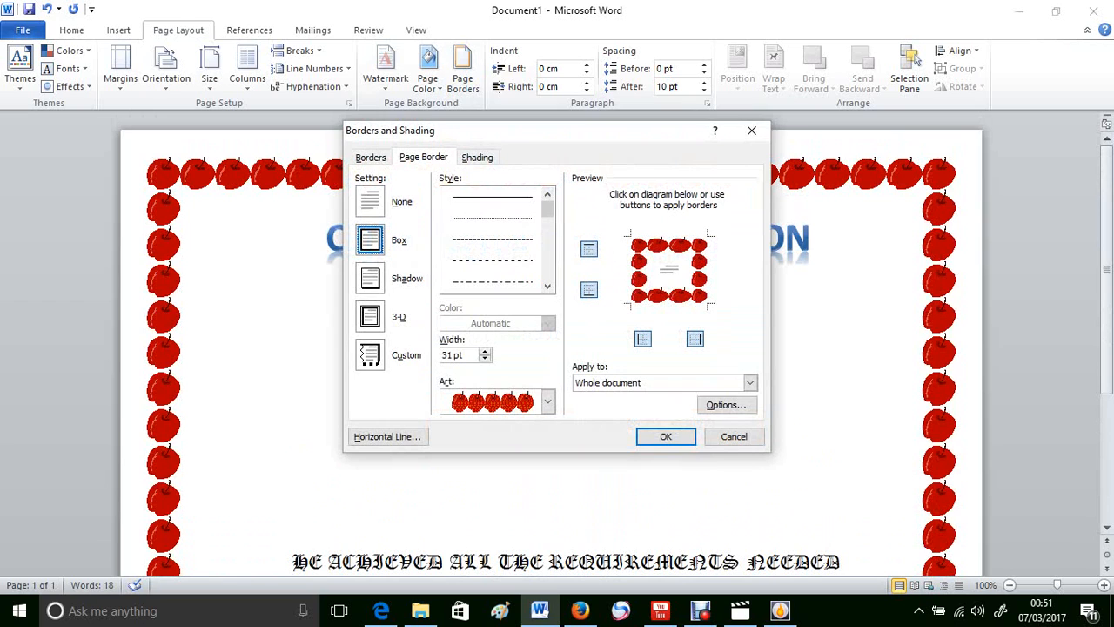
{"action": "left_click", "coordinate": [546, 401]}
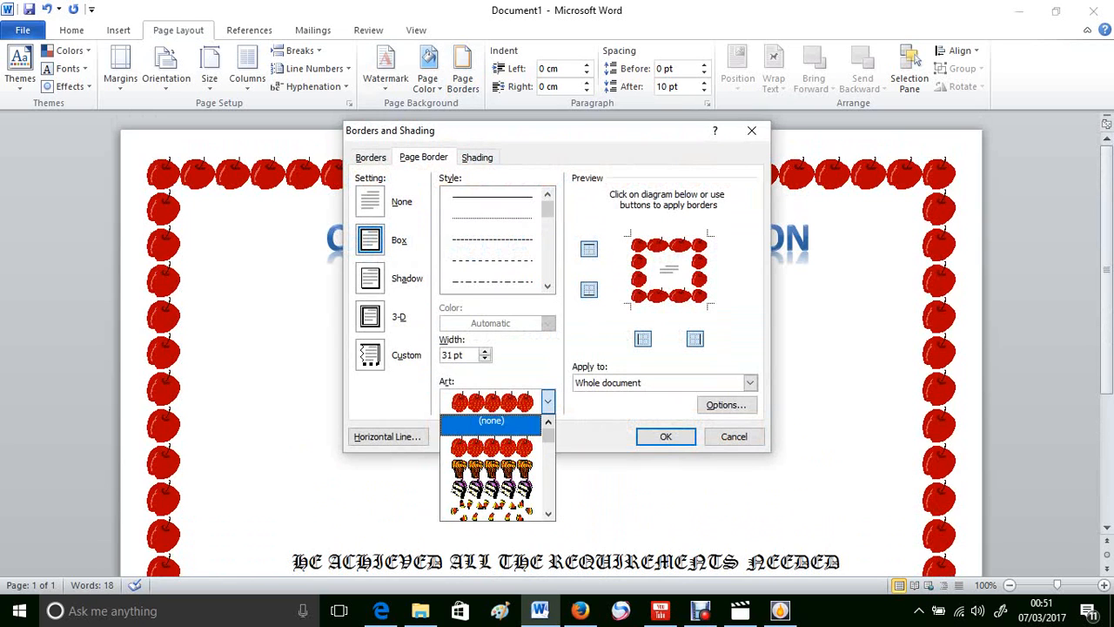
{"action": "left_click", "coordinate": [547, 514]}
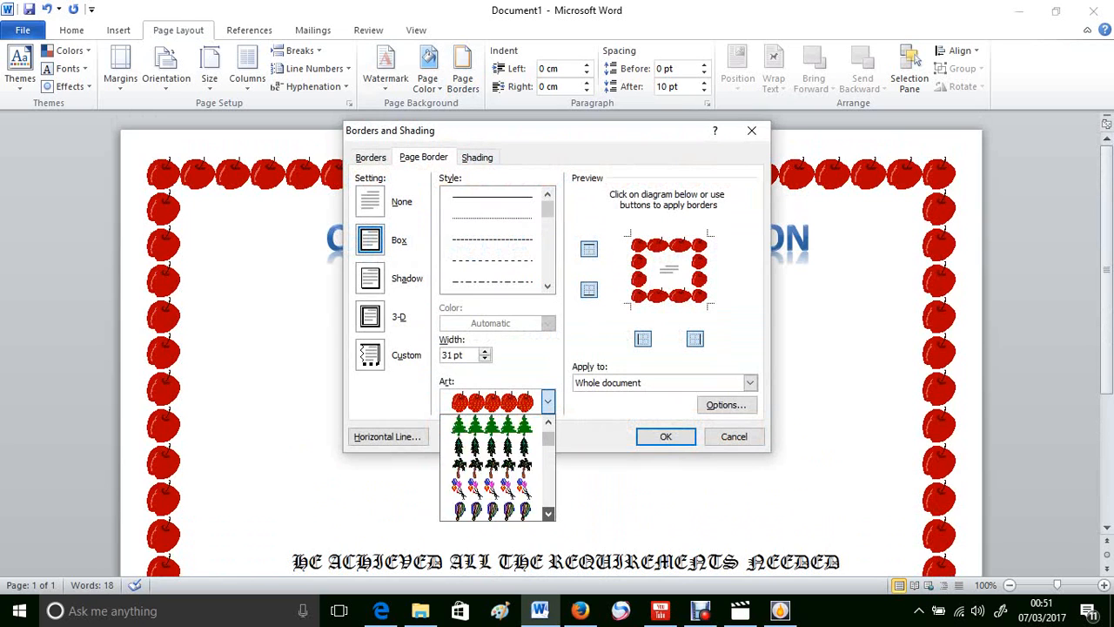
{"action": "left_click", "coordinate": [548, 514]}
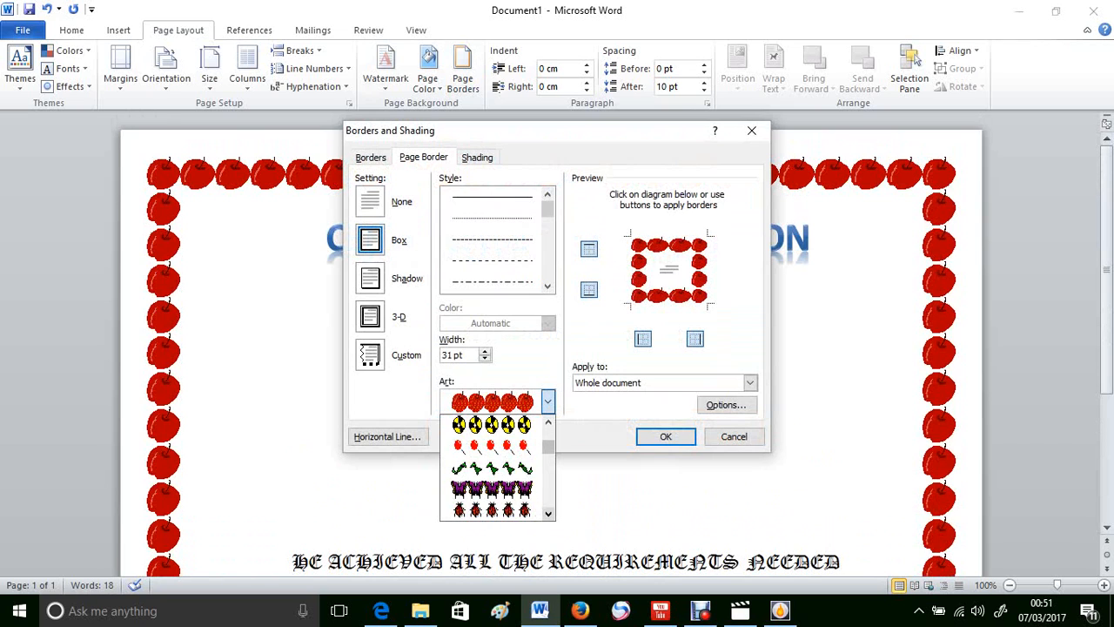
{"action": "left_click", "coordinate": [548, 514]}
{"action": "left_click", "coordinate": [547, 513]}
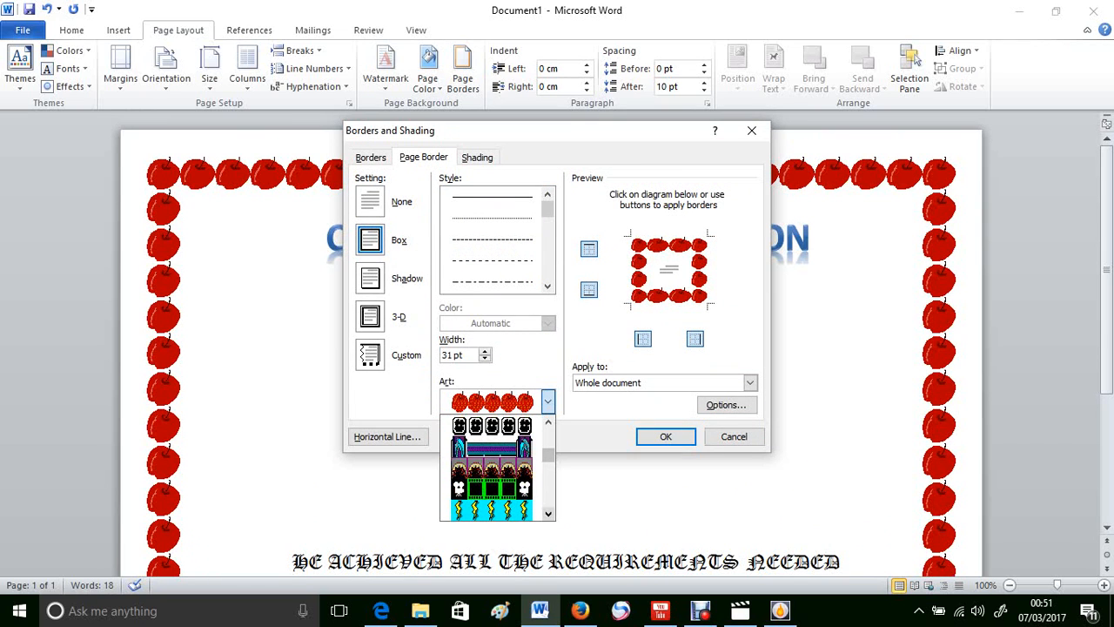
{"action": "left_click", "coordinate": [547, 514]}
{"action": "left_click", "coordinate": [548, 513]}
{"action": "scroll", "coordinate": [455, 422], "scroll_direction": "down", "scroll_amount": 5}
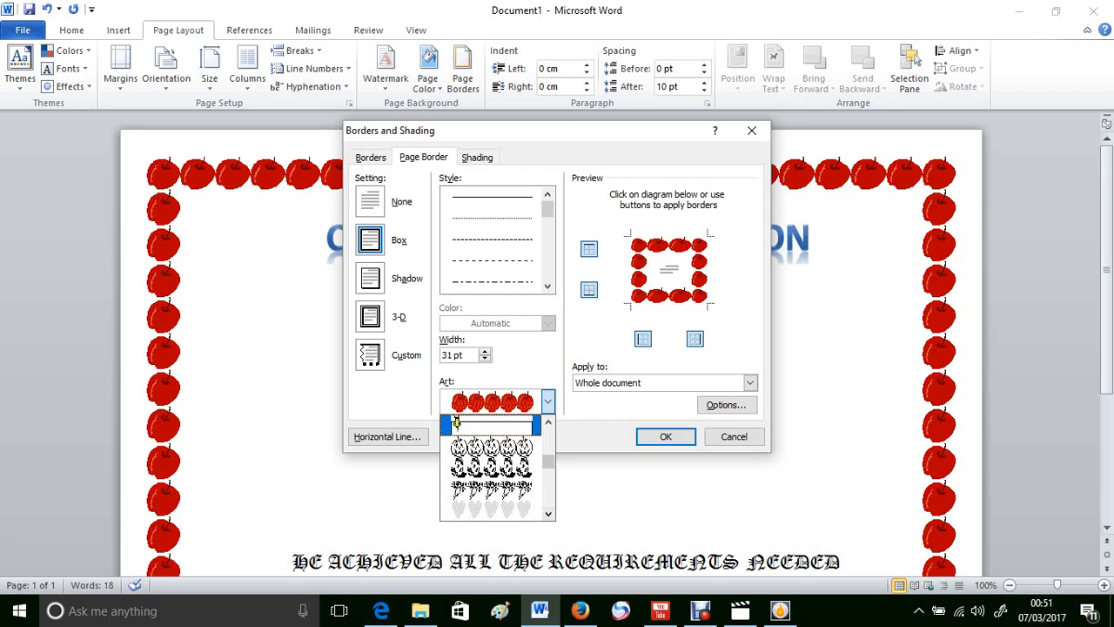
{"action": "scroll", "coordinate": [456, 422], "scroll_direction": "up", "scroll_amount": 8}
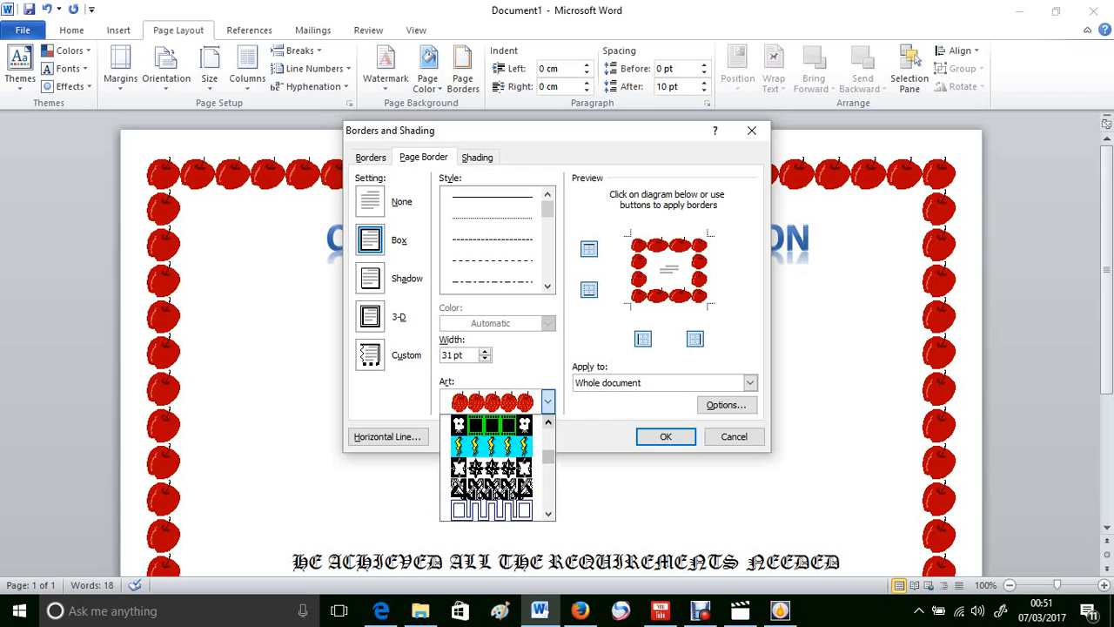
{"action": "scroll", "coordinate": [492, 467], "scroll_direction": "down", "scroll_amount": 6}
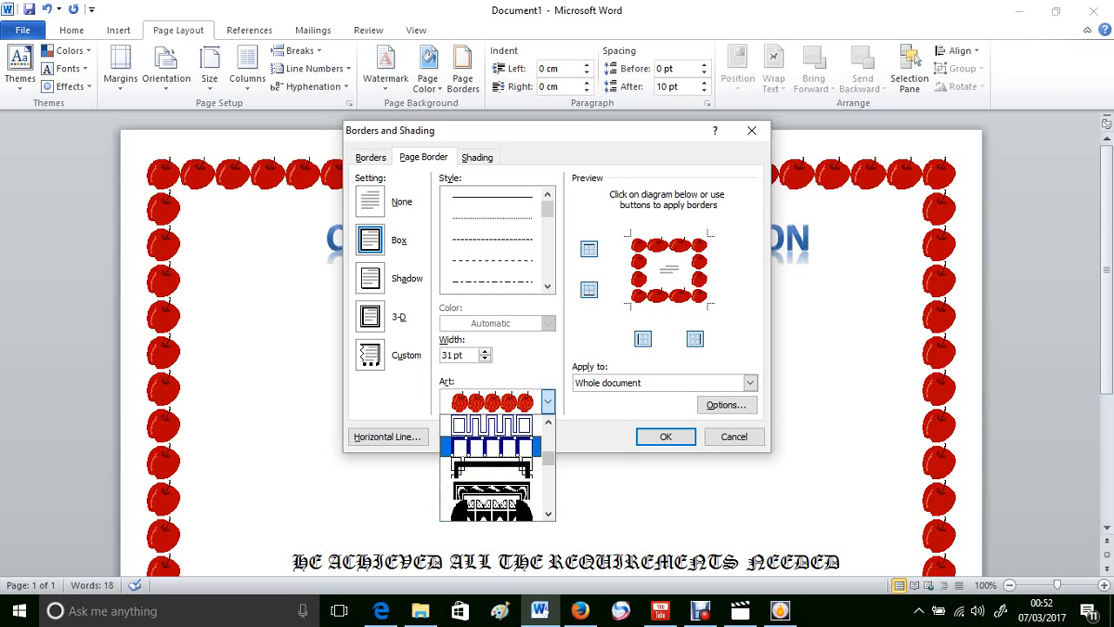
{"action": "left_click", "coordinate": [548, 422]}
{"action": "left_click", "coordinate": [548, 422]}
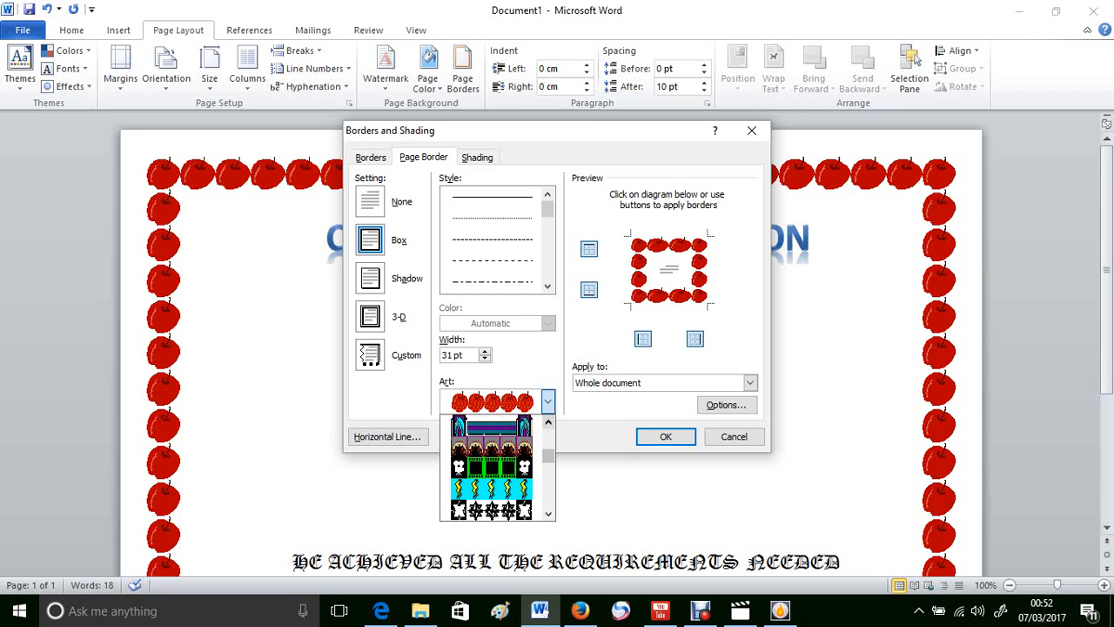
{"action": "left_click", "coordinate": [548, 422]}
{"action": "left_click", "coordinate": [548, 423]}
{"action": "left_click", "coordinate": [548, 422]}
{"action": "left_click", "coordinate": [548, 422]}
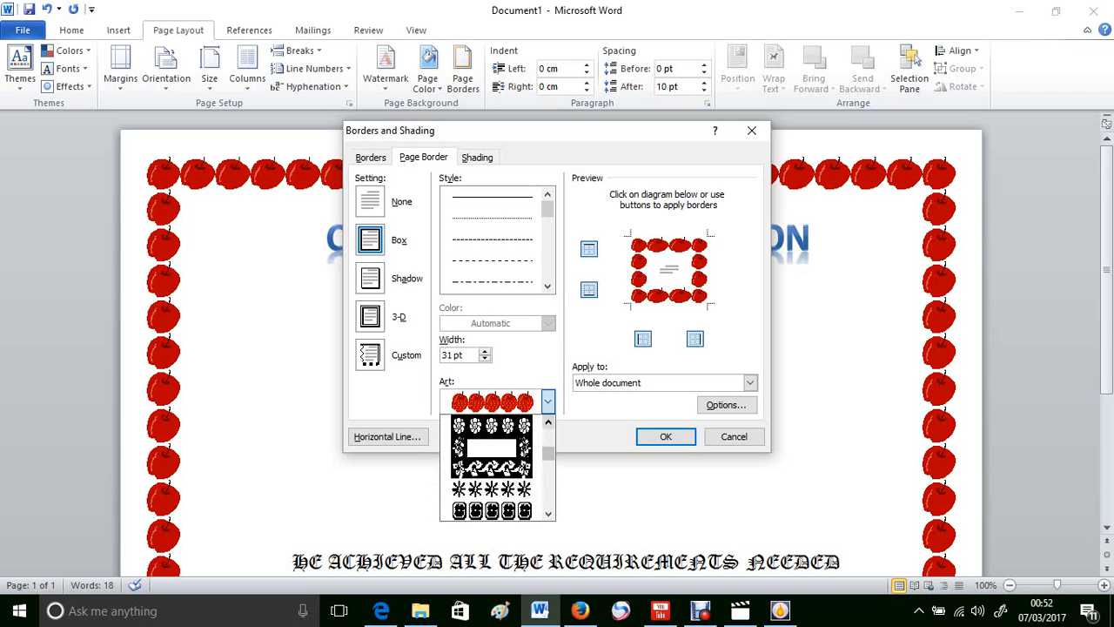
{"action": "left_click", "coordinate": [548, 422]}
{"action": "left_click", "coordinate": [548, 422]}
{"action": "left_click", "coordinate": [548, 422]}
{"action": "left_click", "coordinate": [548, 422]}
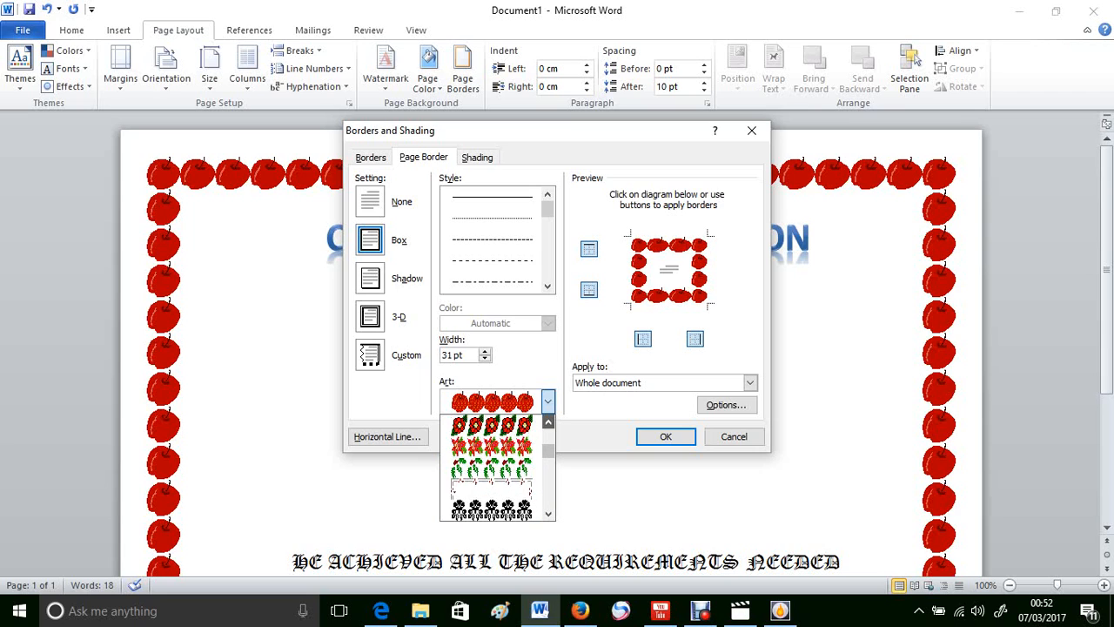
{"action": "left_click", "coordinate": [548, 422]}
{"action": "left_click", "coordinate": [548, 422]}
{"action": "left_click", "coordinate": [548, 422]}
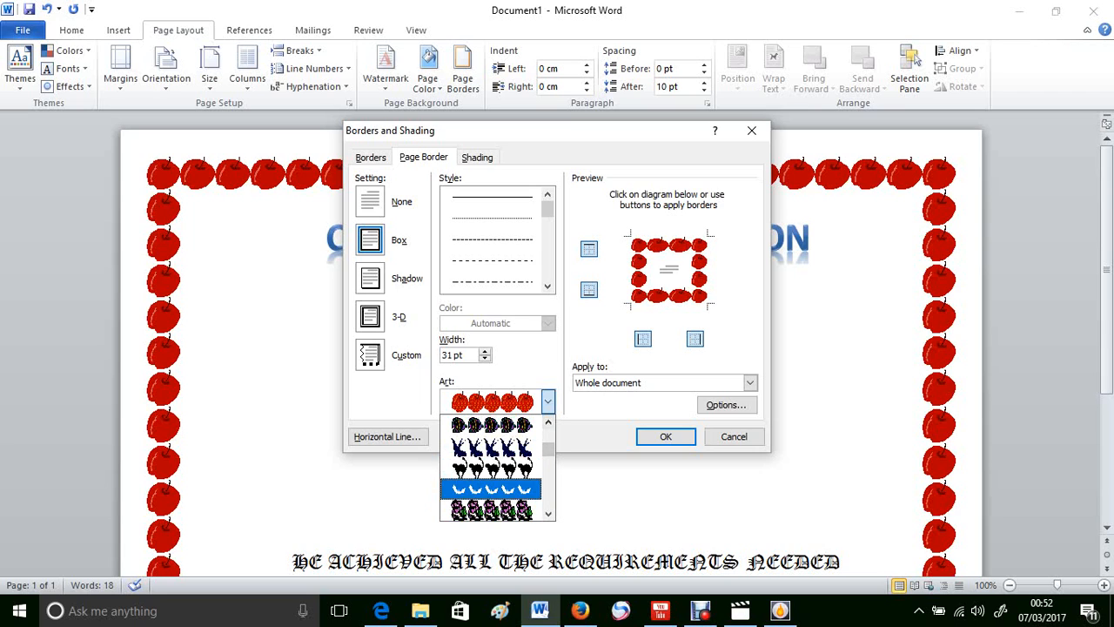
{"action": "left_click", "coordinate": [490, 489]}
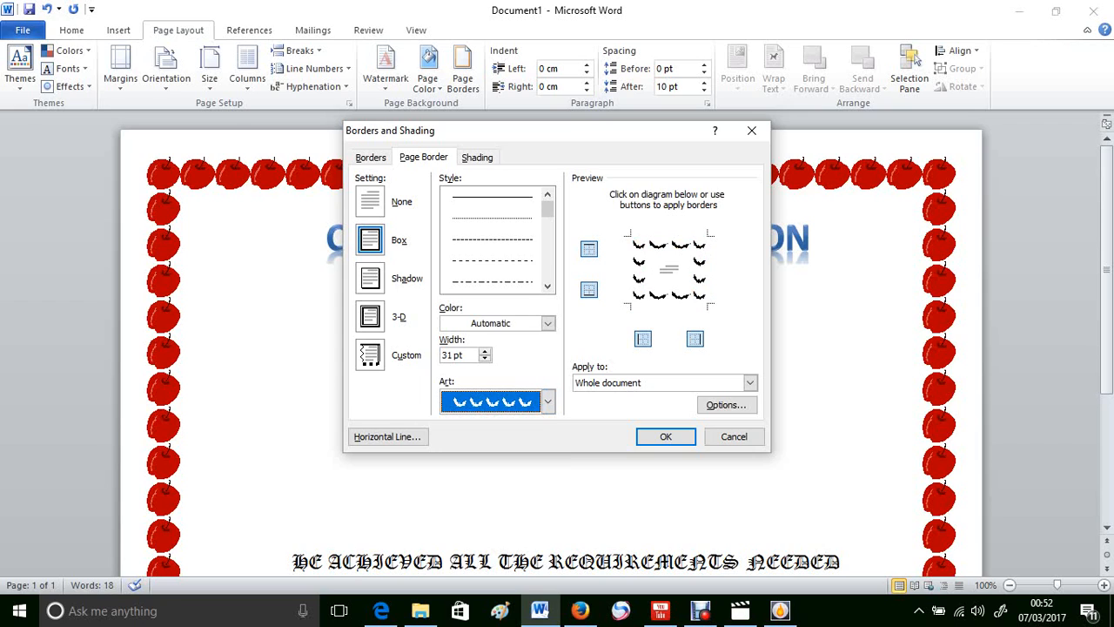
Step: Apply the bird art page border coloured red
{"action": "left_click", "coordinate": [548, 322]}
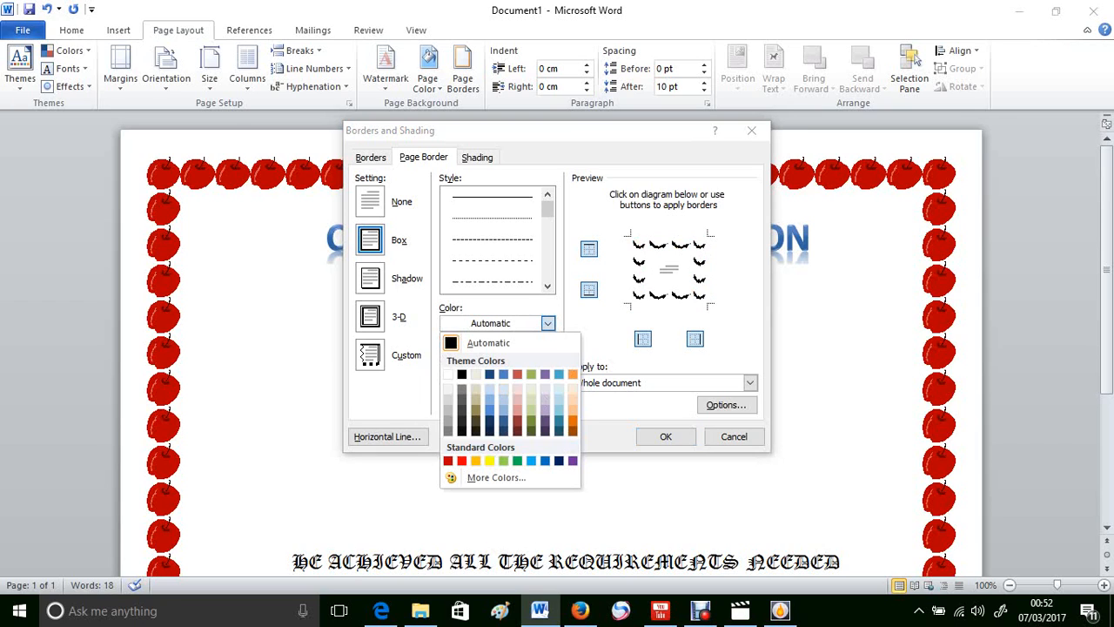
{"action": "left_click", "coordinate": [461, 460]}
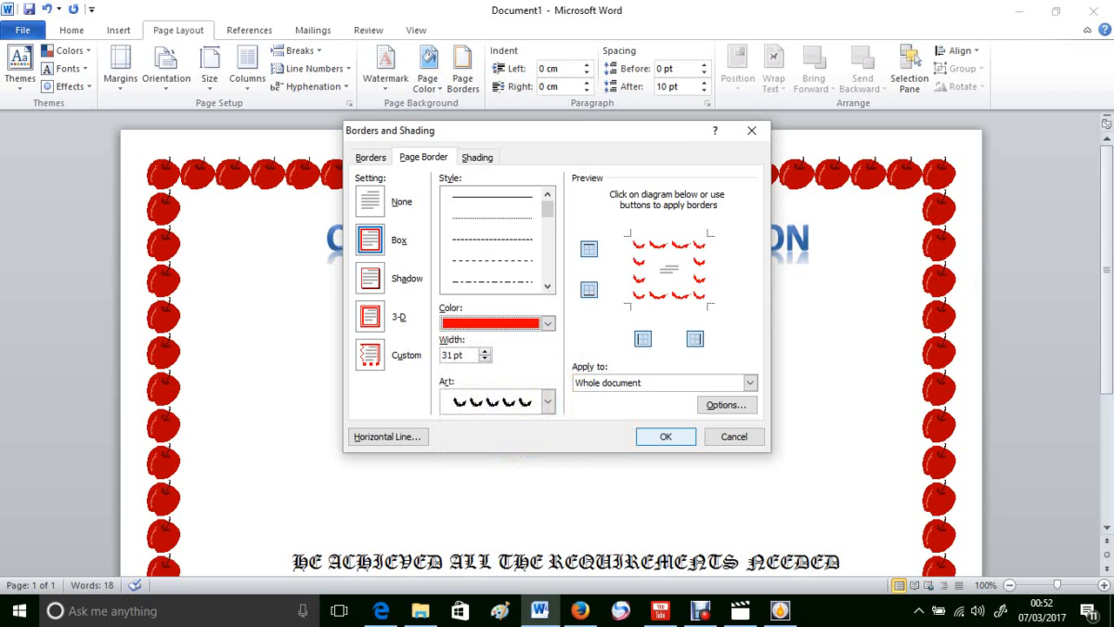
{"action": "key", "text": "Return"}
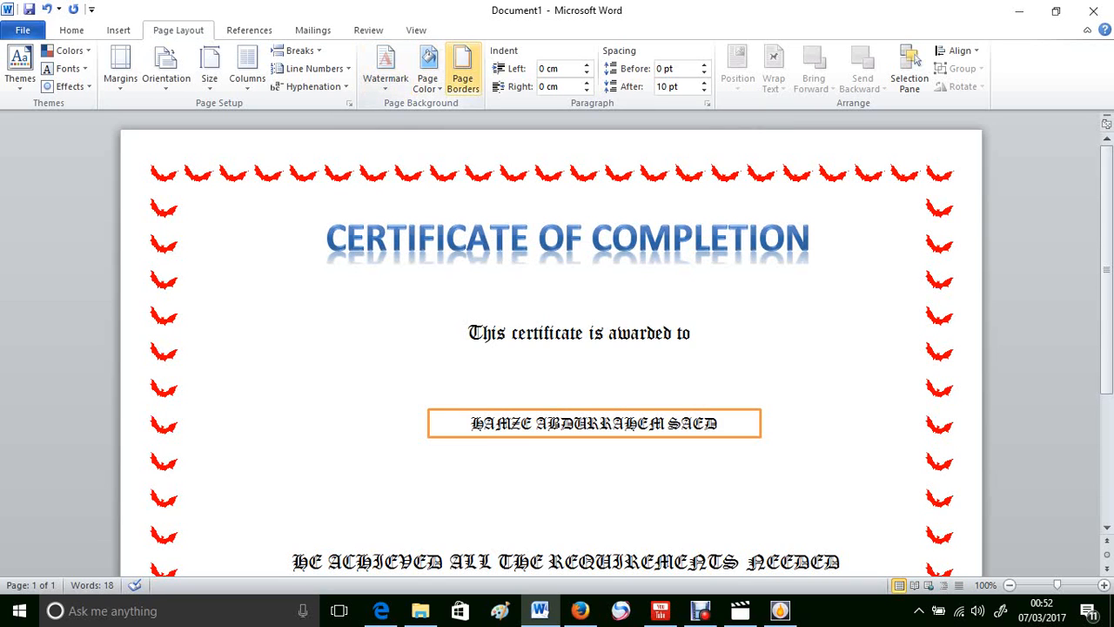
Step: Switch the page border art back to the red apples for the whole page
{"action": "left_click", "coordinate": [462, 79]}
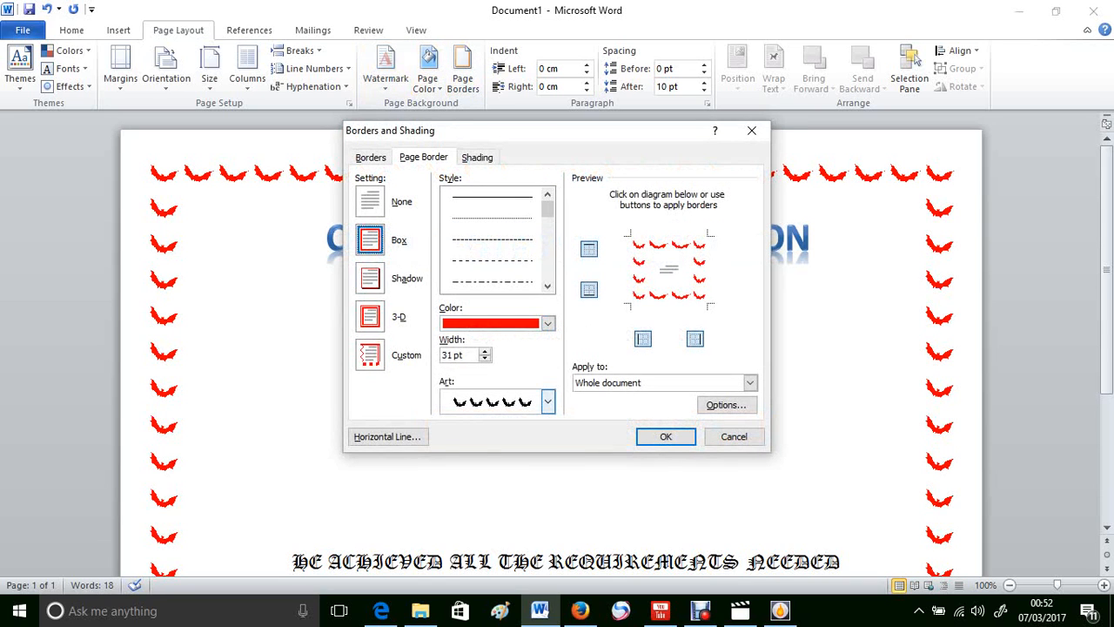
{"action": "left_click", "coordinate": [546, 401]}
{"action": "left_click", "coordinate": [547, 421]}
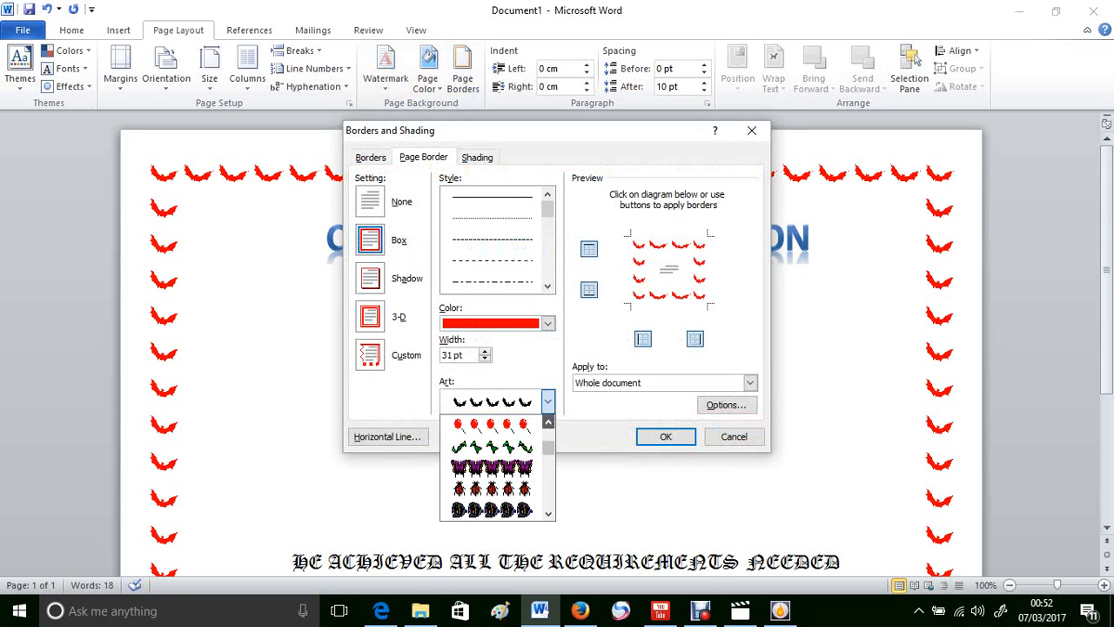
{"action": "left_click_drag", "start_coordinate": [547, 421], "coordinate": [547, 421]}
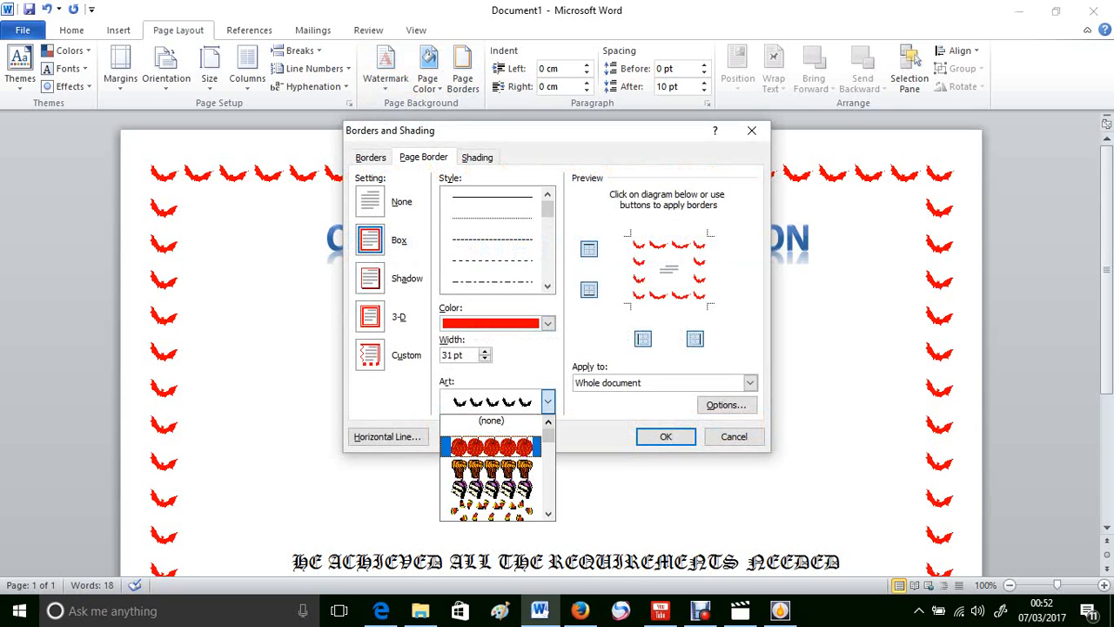
{"action": "left_click", "coordinate": [492, 446]}
{"action": "key", "text": "Return"}
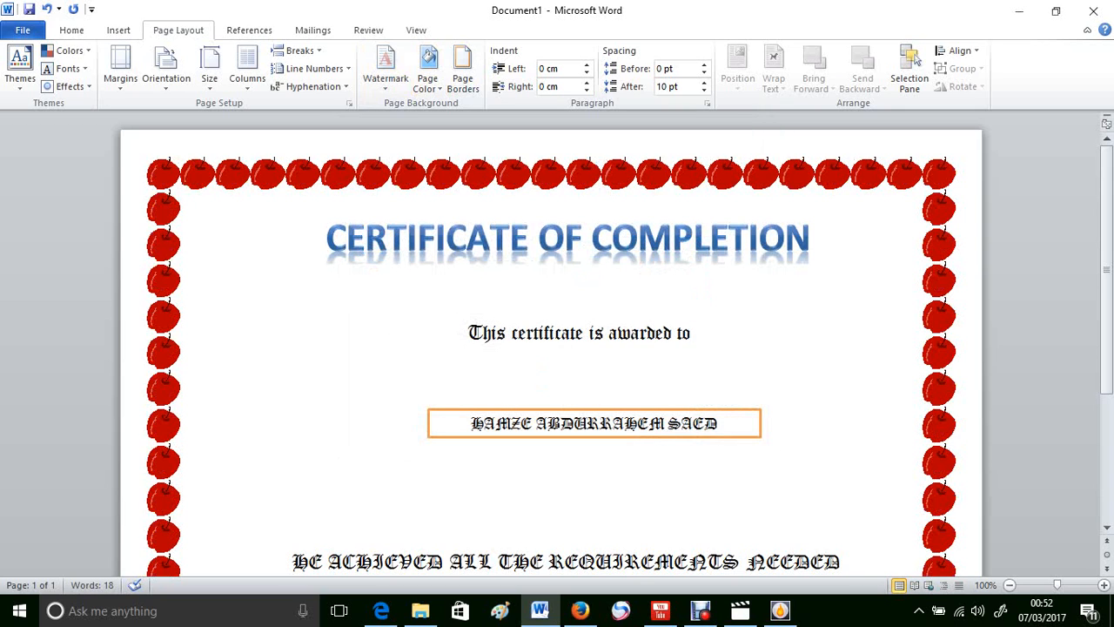
{"action": "scroll", "coordinate": [552, 345], "scroll_direction": "down", "scroll_amount": 5}
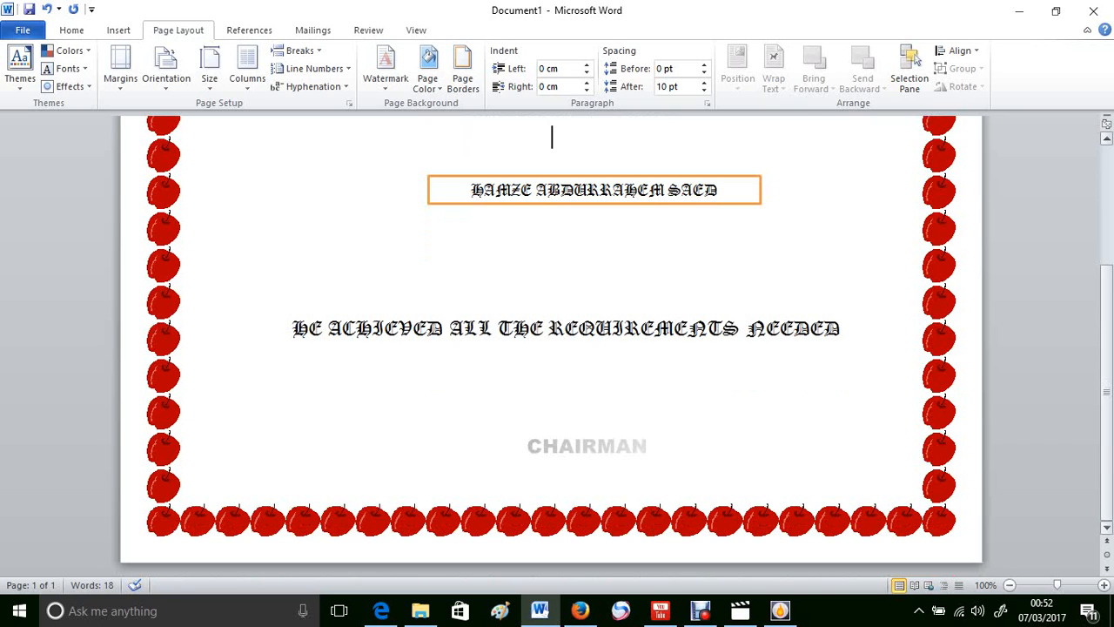
{"action": "scroll", "coordinate": [551, 346], "scroll_direction": "up", "scroll_amount": 5}
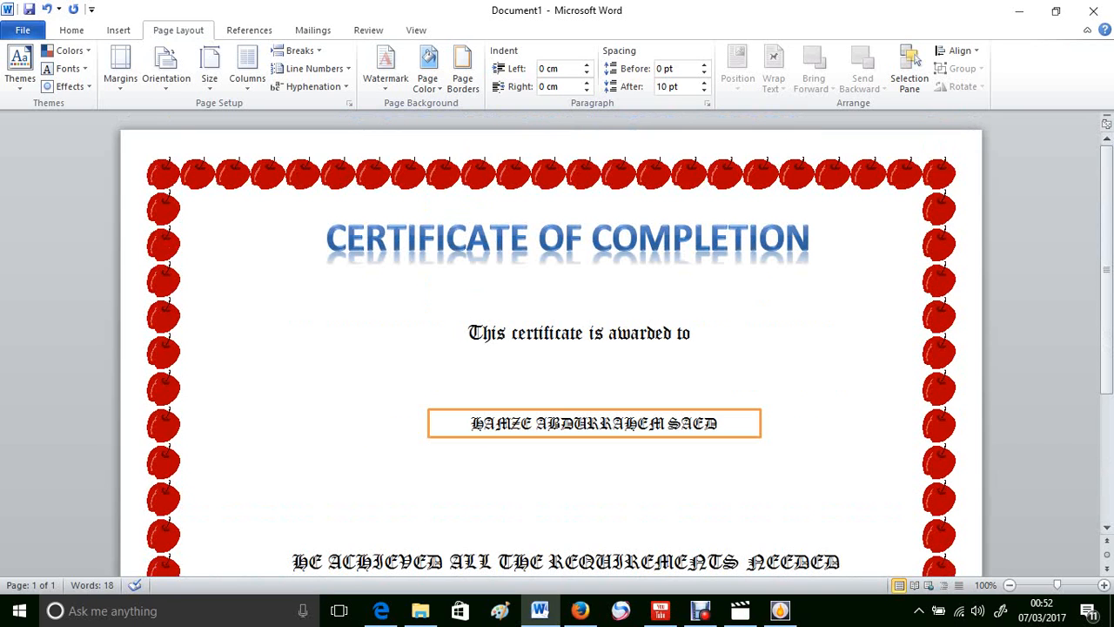
{"action": "left_click", "coordinate": [552, 447]}
Step: Save the certificate as 'This certificate is awarded to' in Videos, then close Word
{"action": "key", "text": "F12"}
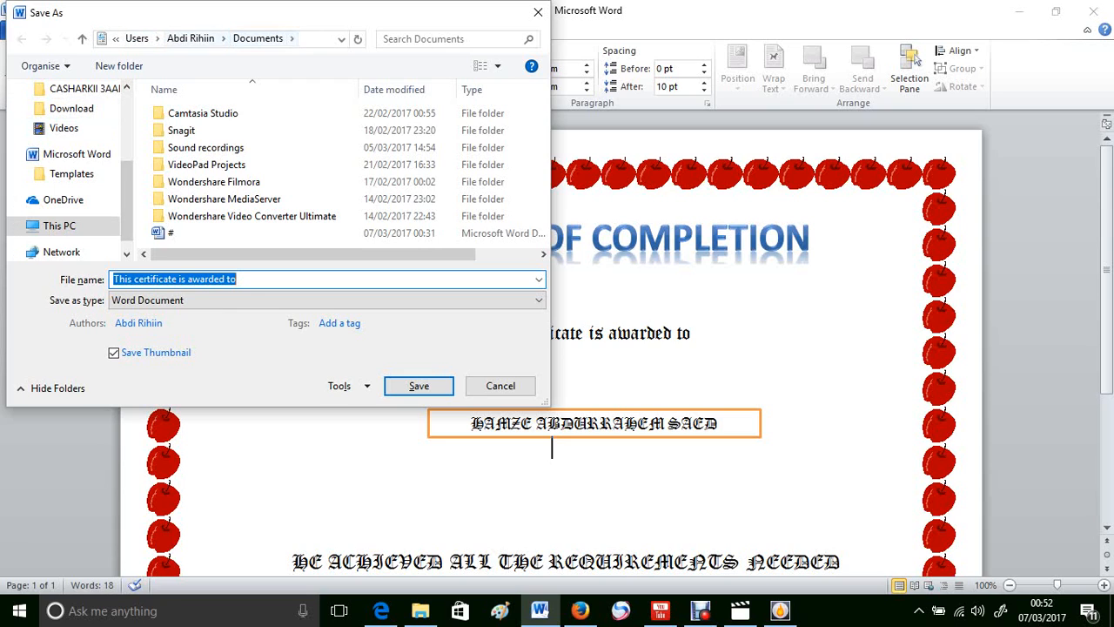
{"action": "left_click", "coordinate": [189, 38]}
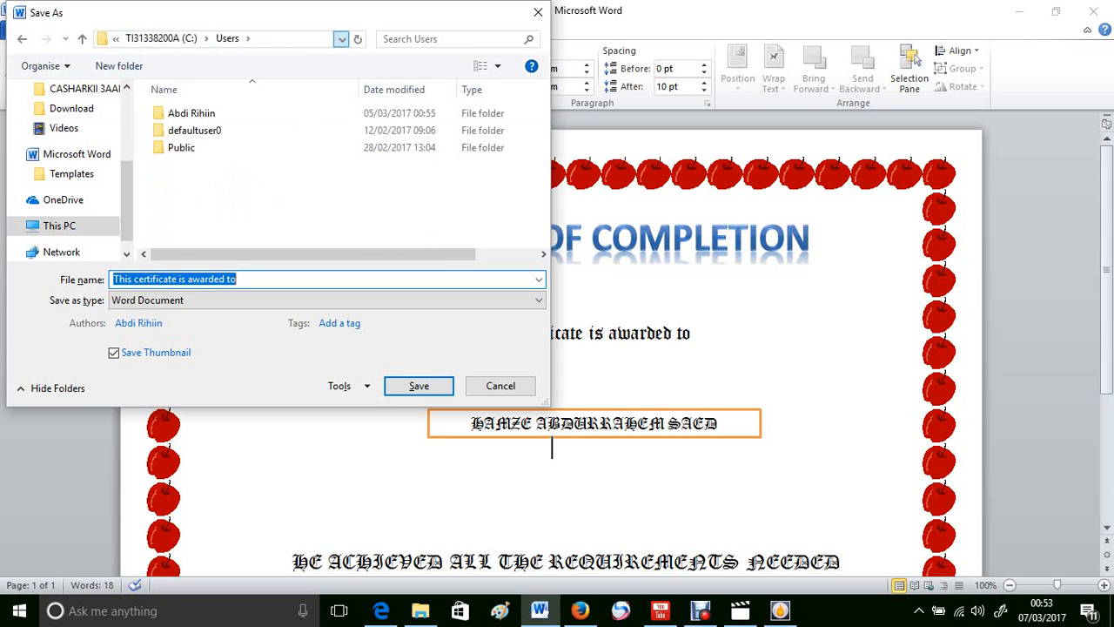
{"action": "left_click", "coordinate": [341, 38]}
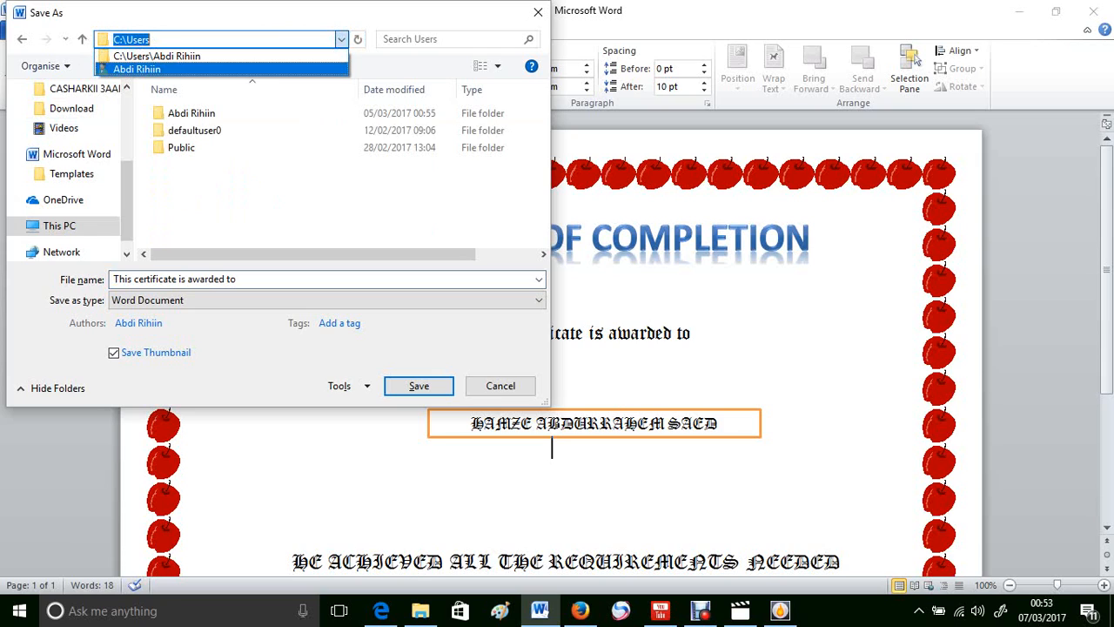
{"action": "left_click", "coordinate": [87, 155]}
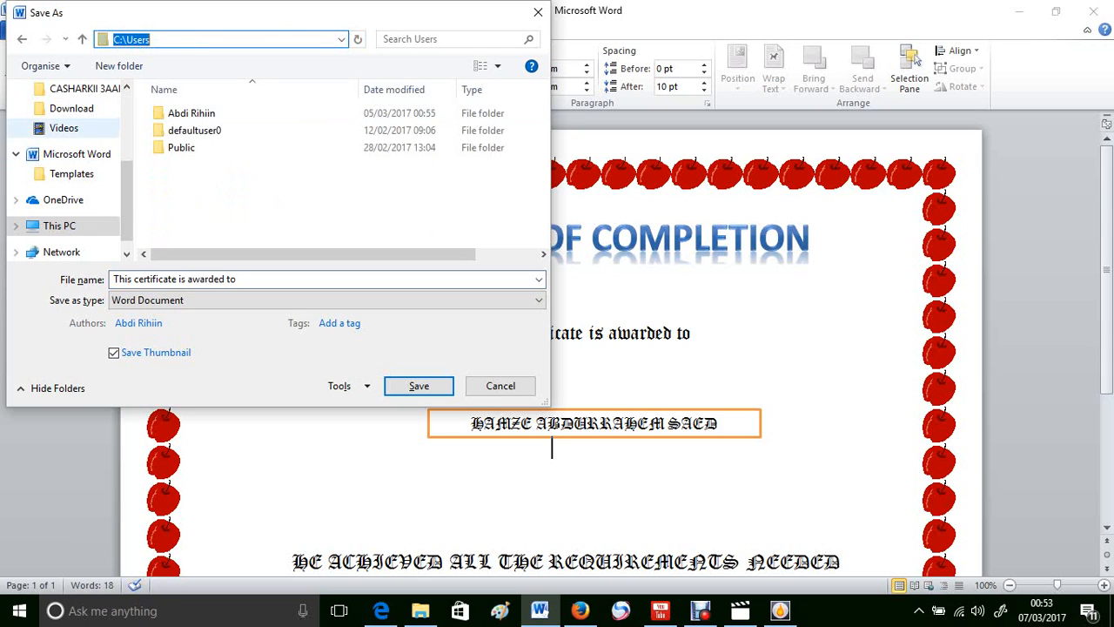
{"action": "left_click", "coordinate": [63, 128]}
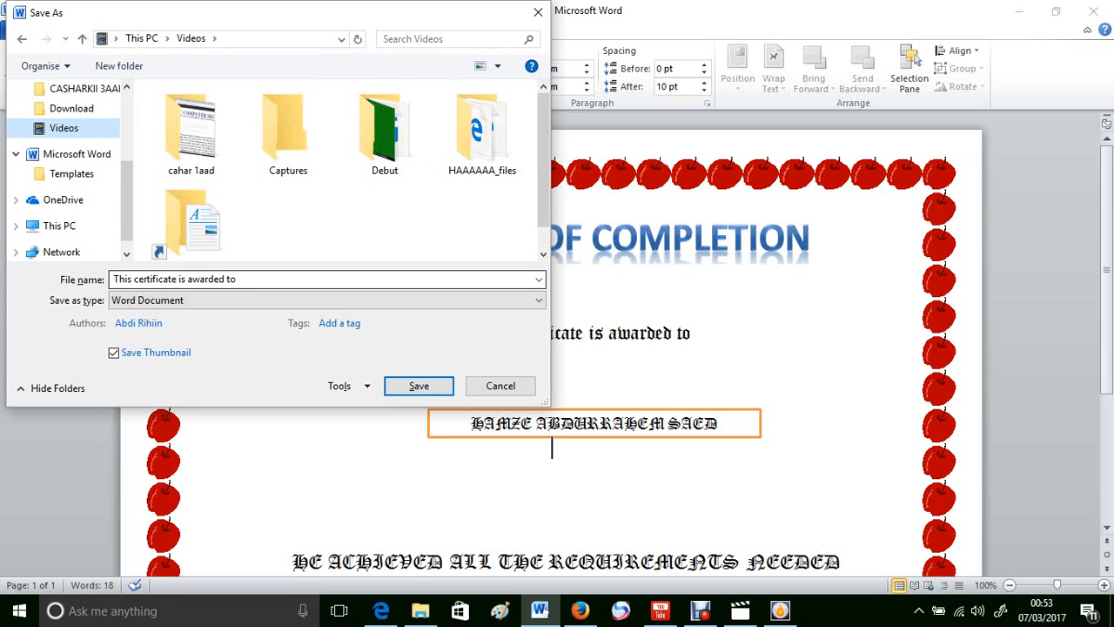
{"action": "key", "text": "Return"}
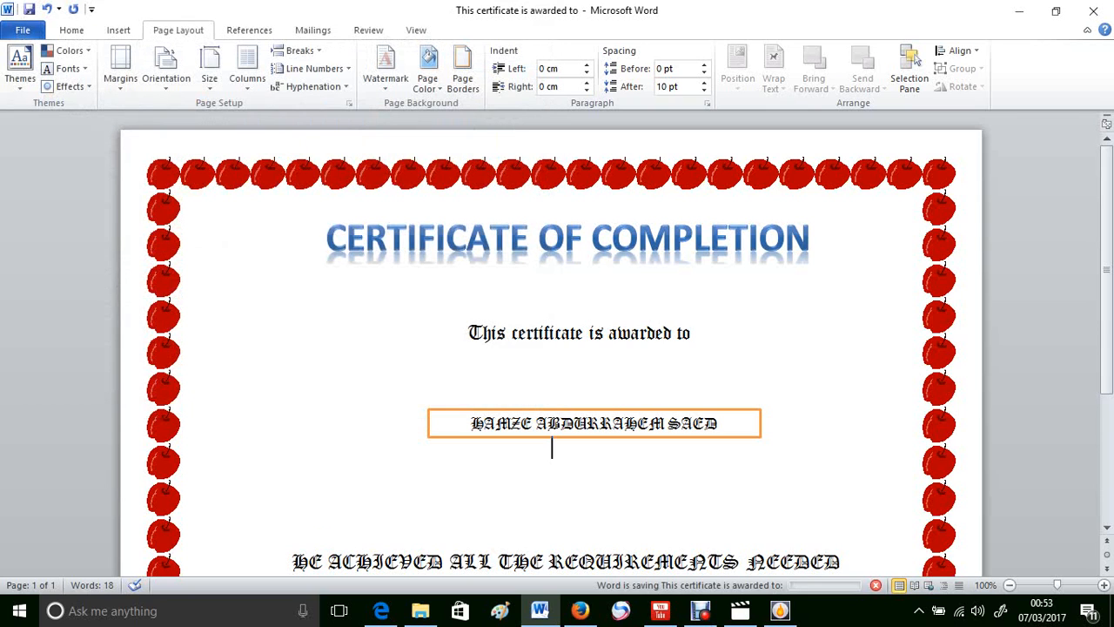
{"action": "key", "text": "super+d"}
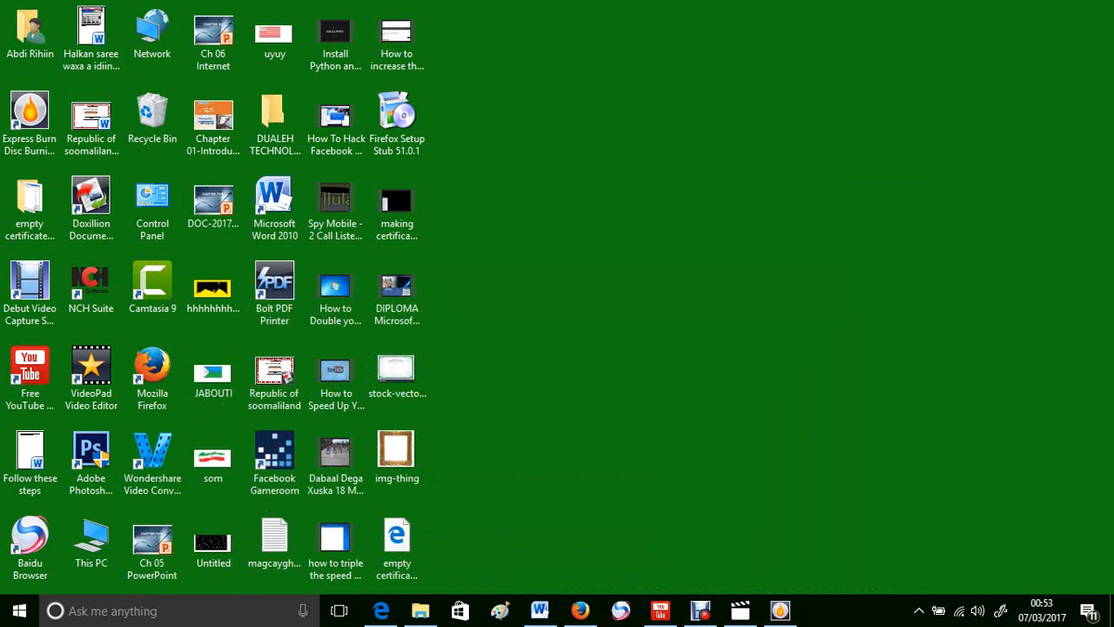
Step: Reopen the certificate document from the Videos folder in a maximized File Explorer
{"action": "left_click", "coordinate": [421, 610]}
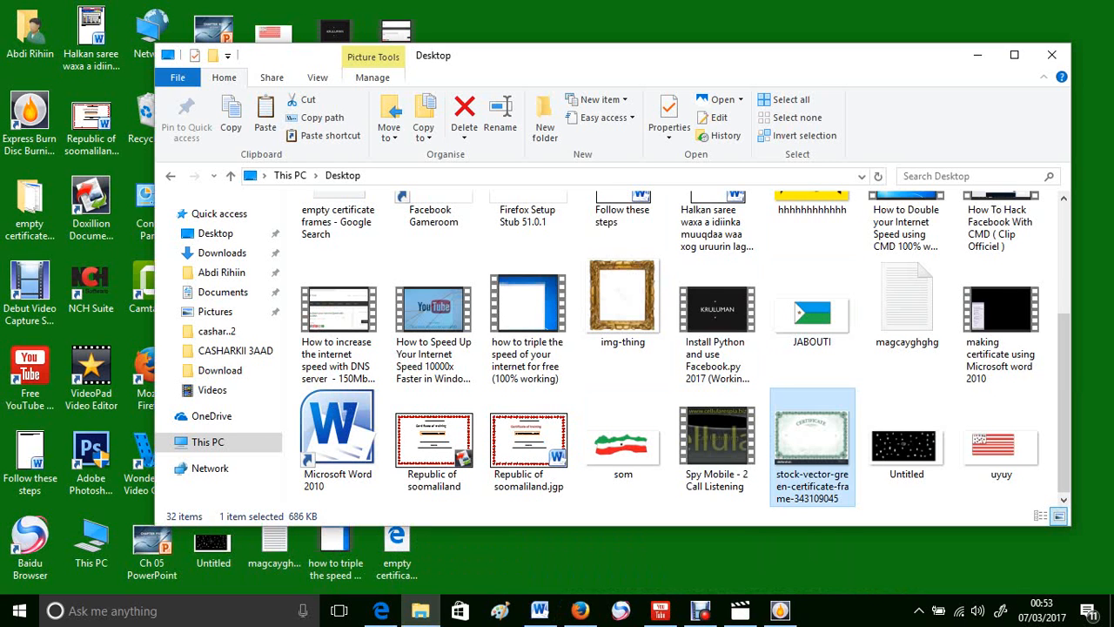
{"action": "left_click", "coordinate": [1013, 55]}
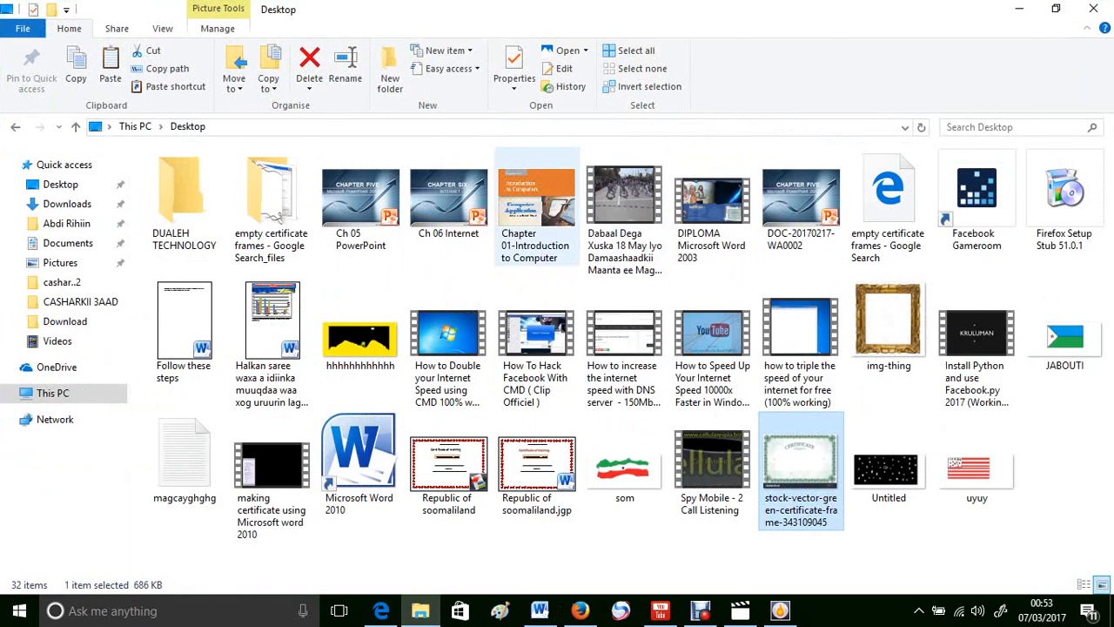
{"action": "left_click", "coordinate": [57, 341]}
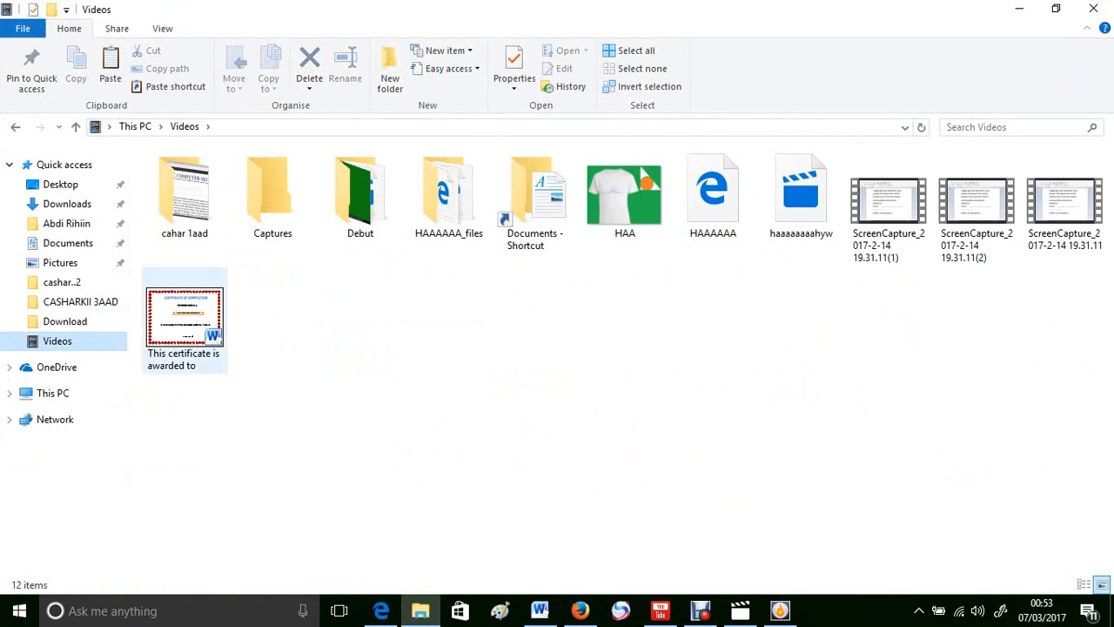
{"action": "double_click", "coordinate": [185, 320]}
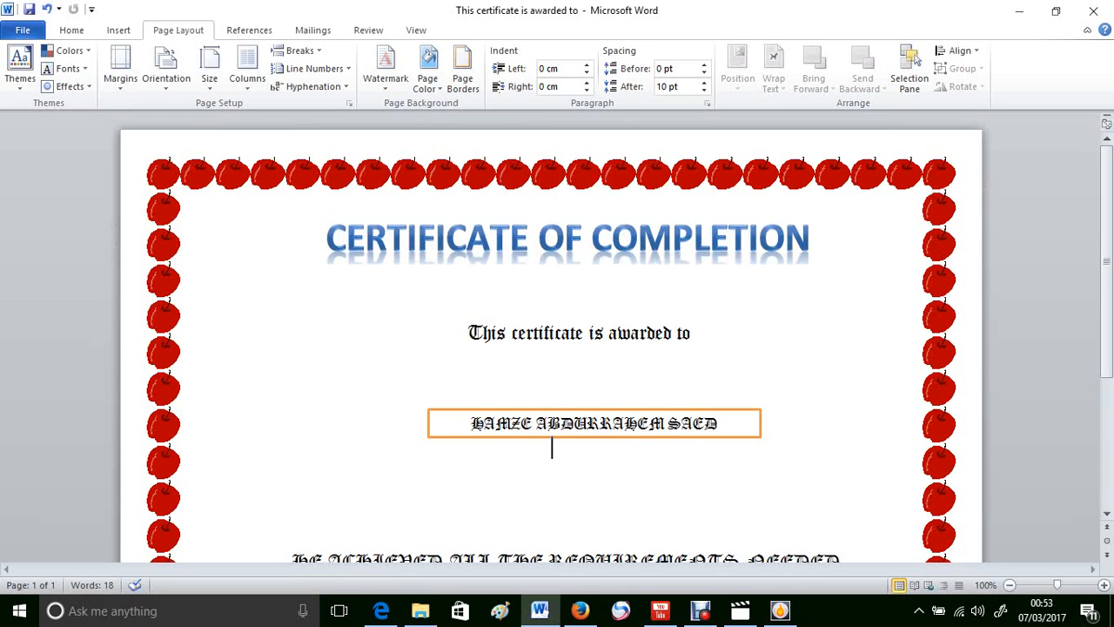
{"action": "scroll", "coordinate": [551, 347], "scroll_direction": "down", "scroll_amount": 5}
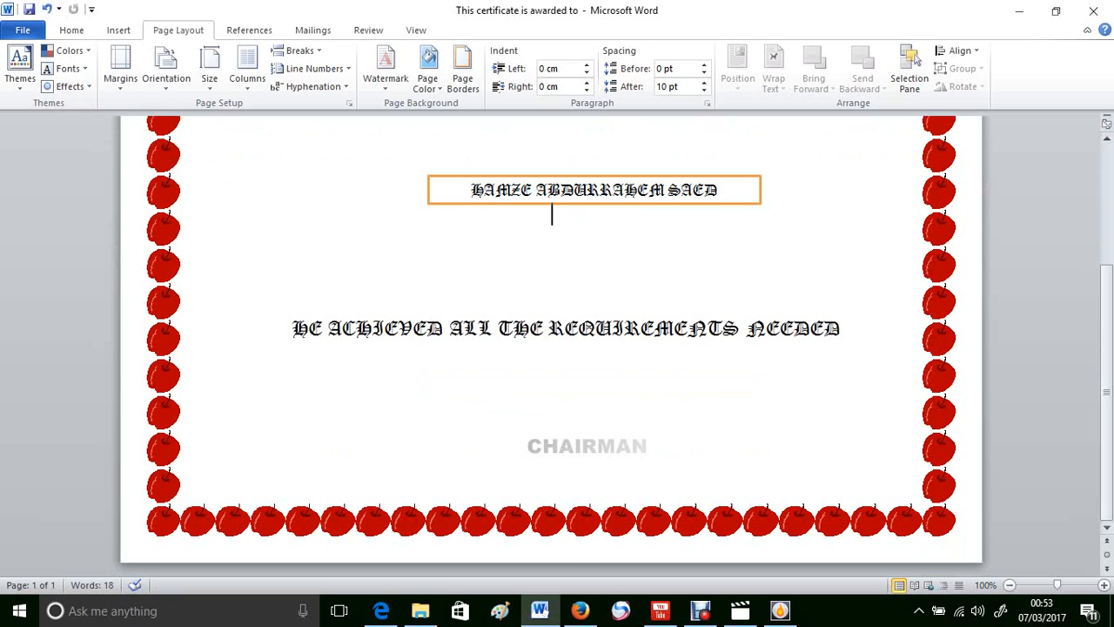
{"action": "key", "text": "alt"}
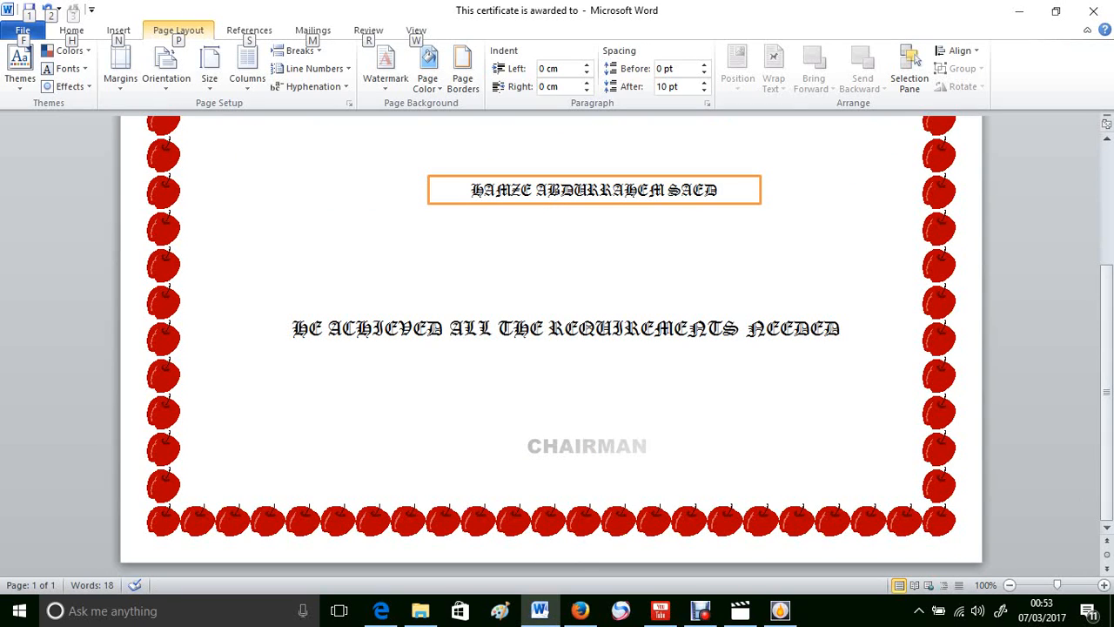